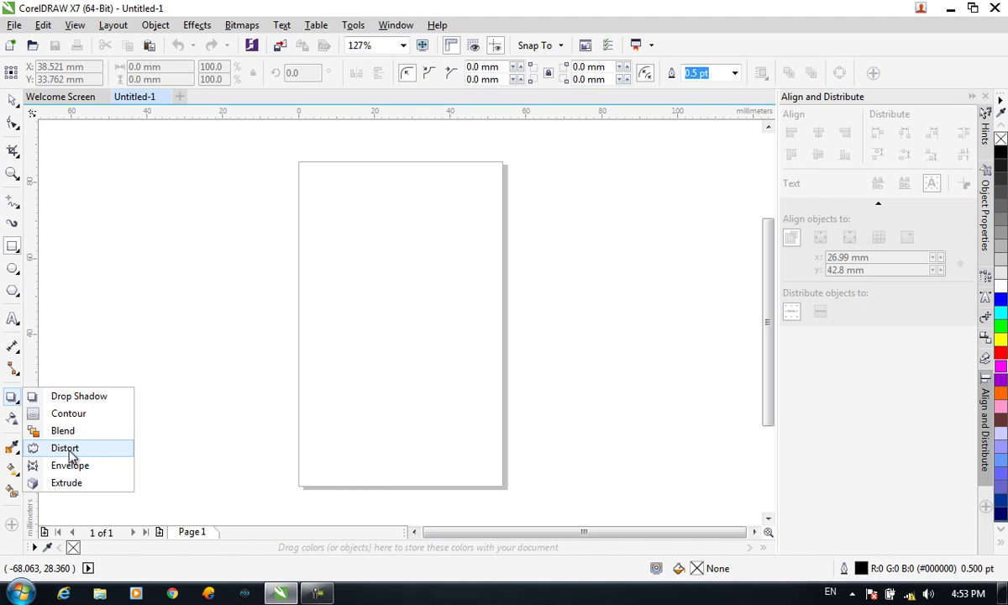
# - Draw a circle about 41 mm in diameter on the page
pyautogui.click(67, 447)
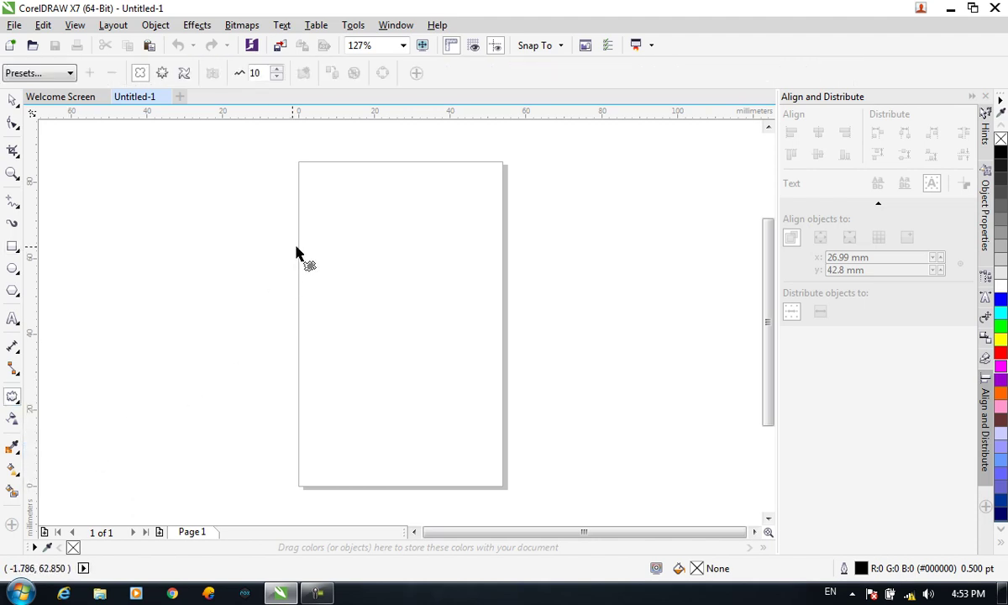
pyautogui.click(10, 247)
pyautogui.click(11, 268)
pyautogui.moveTo(325, 247); pyautogui.dragTo(477, 405)
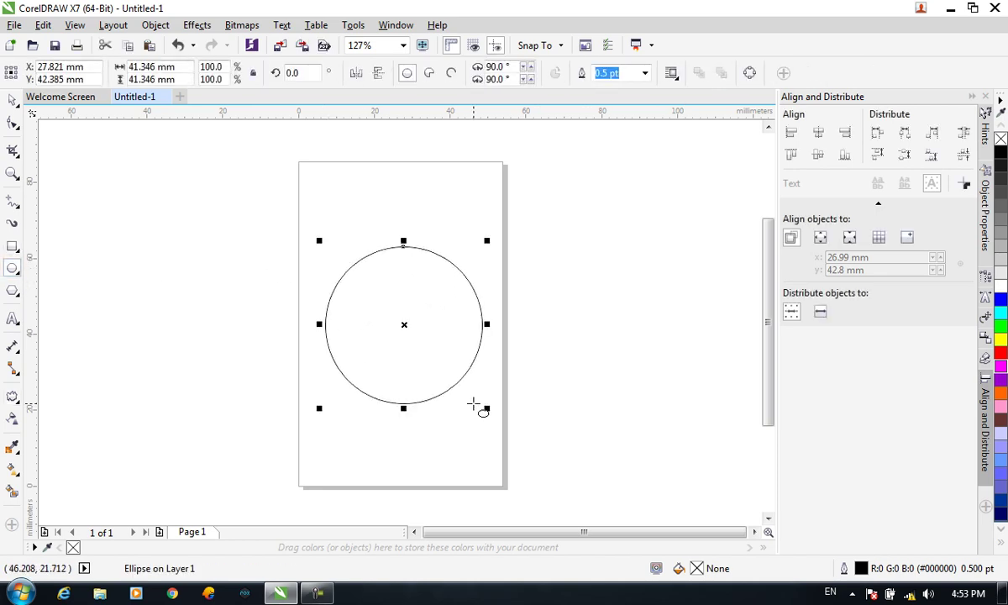
# - Try push and pull distortions from different origin points on the circle, undoing each one
pyautogui.click(12, 395)
pyautogui.moveTo(400, 304); pyautogui.dragTo(504, 273)
pyautogui.hotkey('ctrl', 'z')
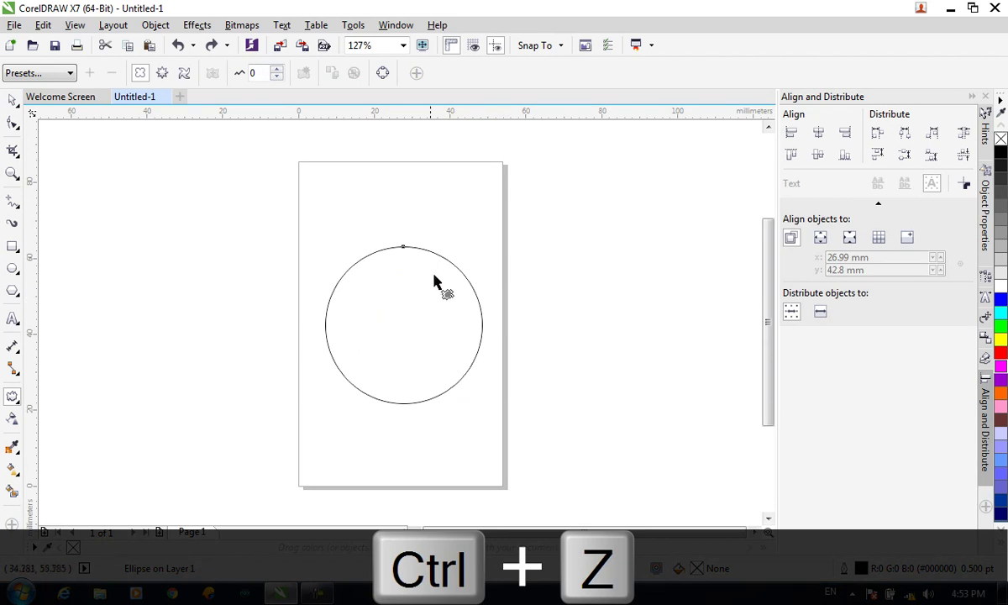
pyautogui.moveTo(438, 256); pyautogui.dragTo(515, 256)
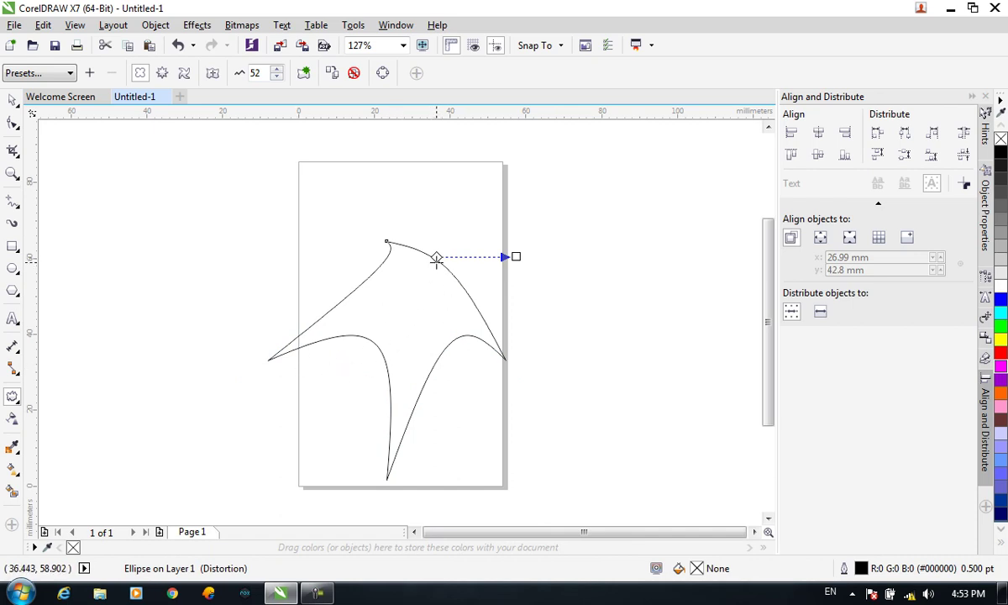
pyautogui.hotkey('ctrl', 'z')
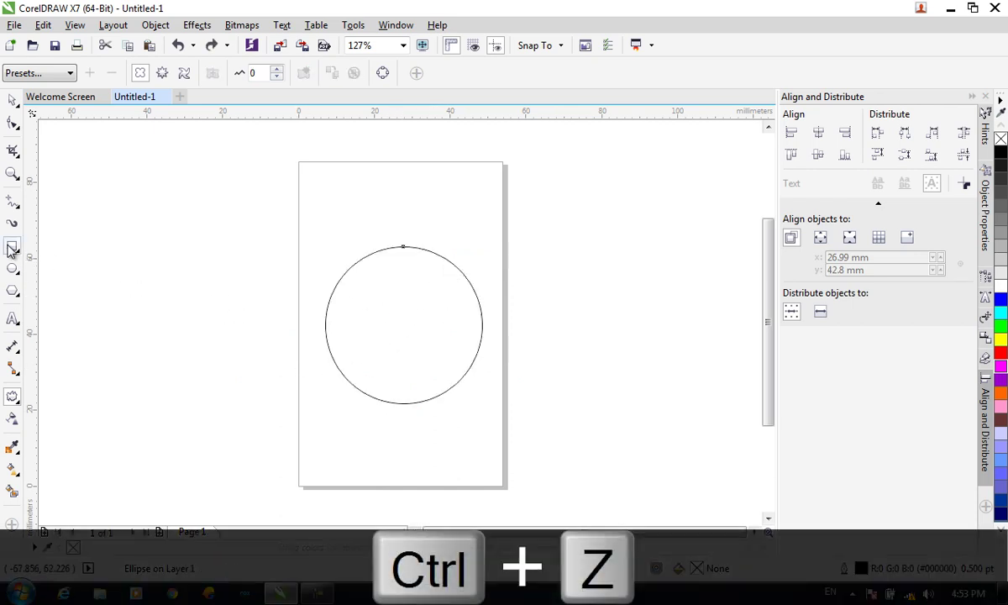
# - Draw a rectangle about 50 mm by 31 mm beside the page, up and to the right of the circle
pyautogui.click(12, 246)
pyautogui.moveTo(512, 195)
pyautogui.mouseDown()
pyautogui.moveTo(660, 311)
pyautogui.moveTo(701, 311)
pyautogui.mouseUp()
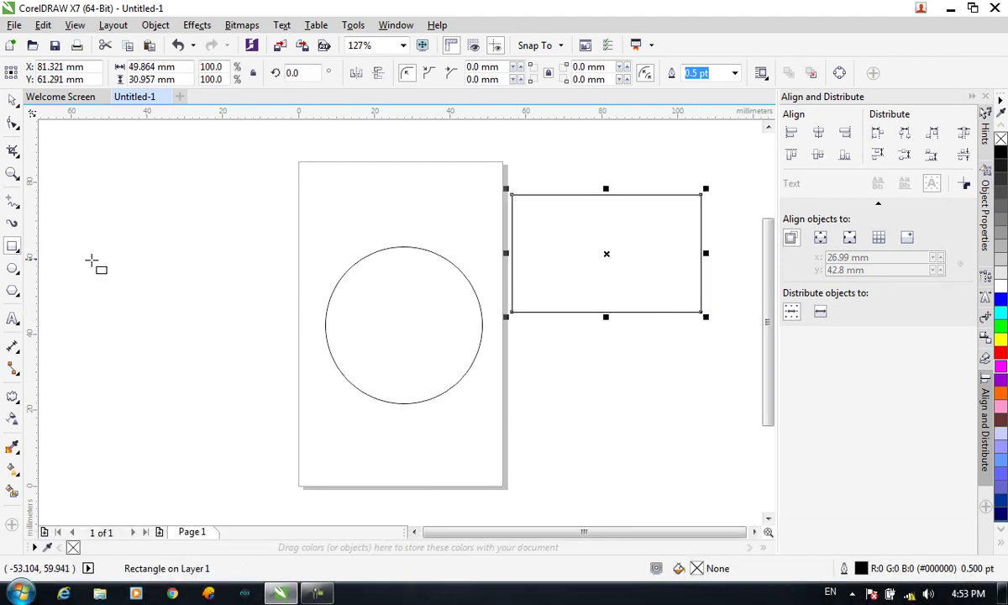
# - Try an inward push and pull distortion and the Twister preset on the rectangle, undoing both
pyautogui.click(12, 395)
pyautogui.moveTo(601, 249); pyautogui.dragTo(512, 259)
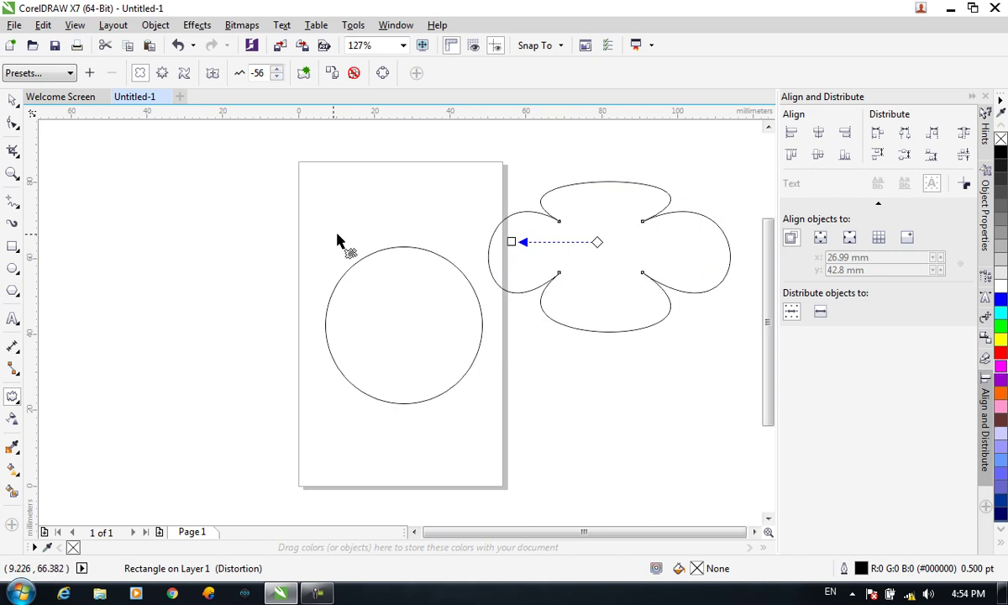
pyautogui.hotkey('ctrl', 'z')
pyautogui.click(69, 73)
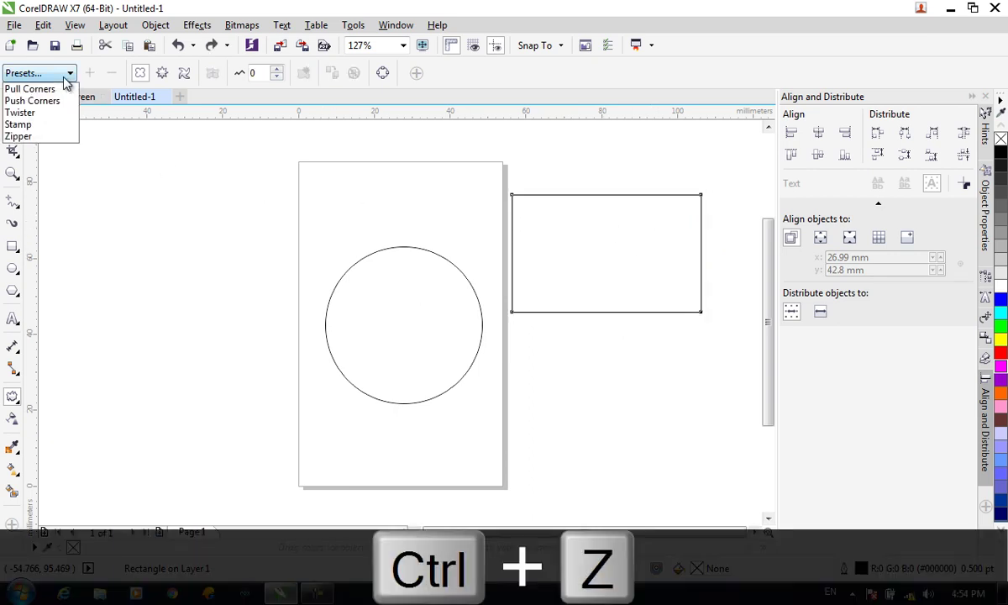
pyautogui.click(54, 112)
pyautogui.hotkey('ctrl', 'z')
# - Fill the rectangle with medium gray (#808080)
pyautogui.click(1002, 225)
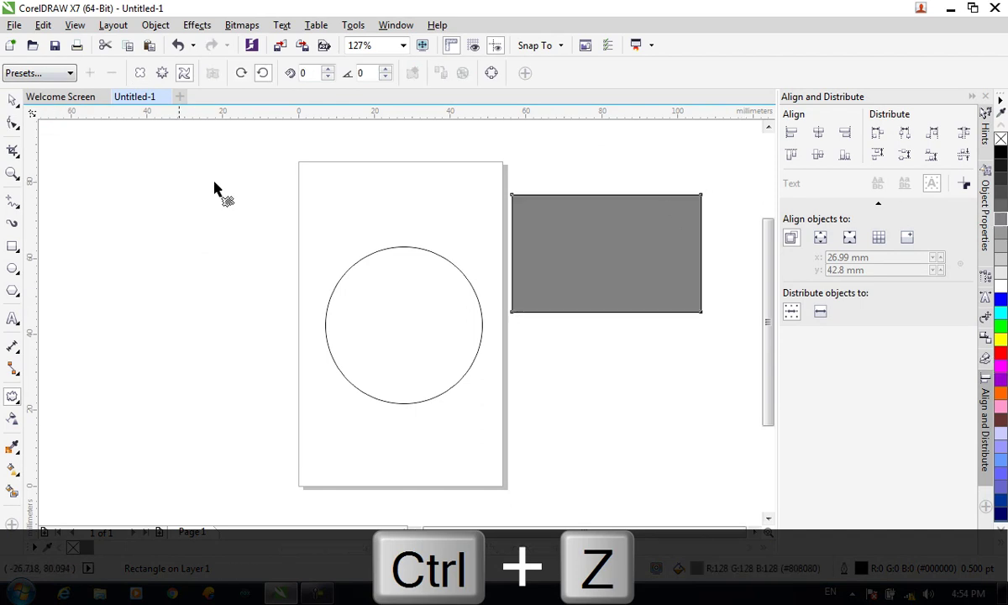
# - Try the Pull Corners and Push Corners distortion presets on the gray rectangle, undoing each one
pyautogui.click(30, 73)
pyautogui.click(44, 96)
pyautogui.hotkey('ctrl', 'z')
pyautogui.click(28, 74)
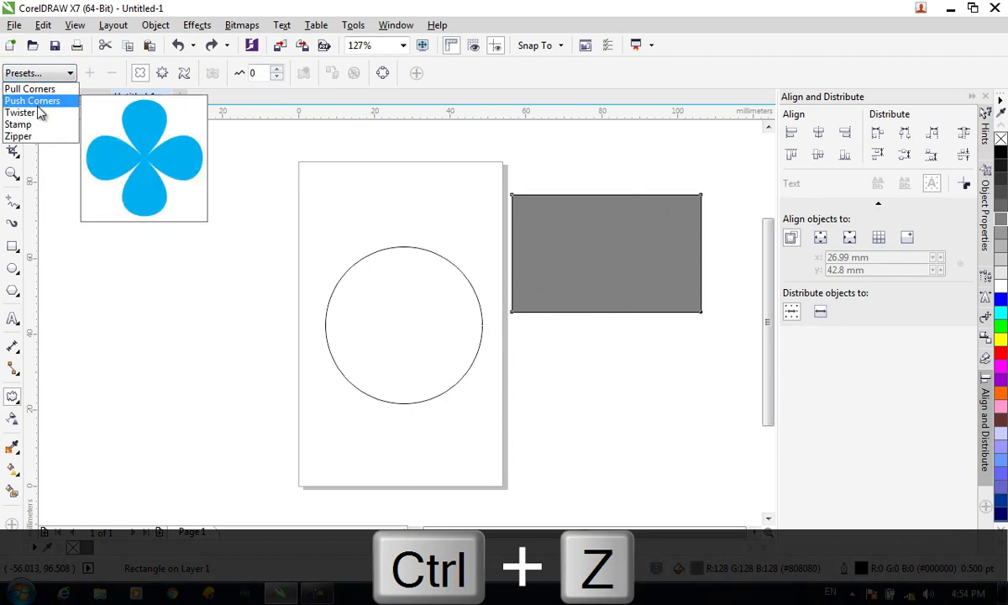
pyautogui.click(34, 101)
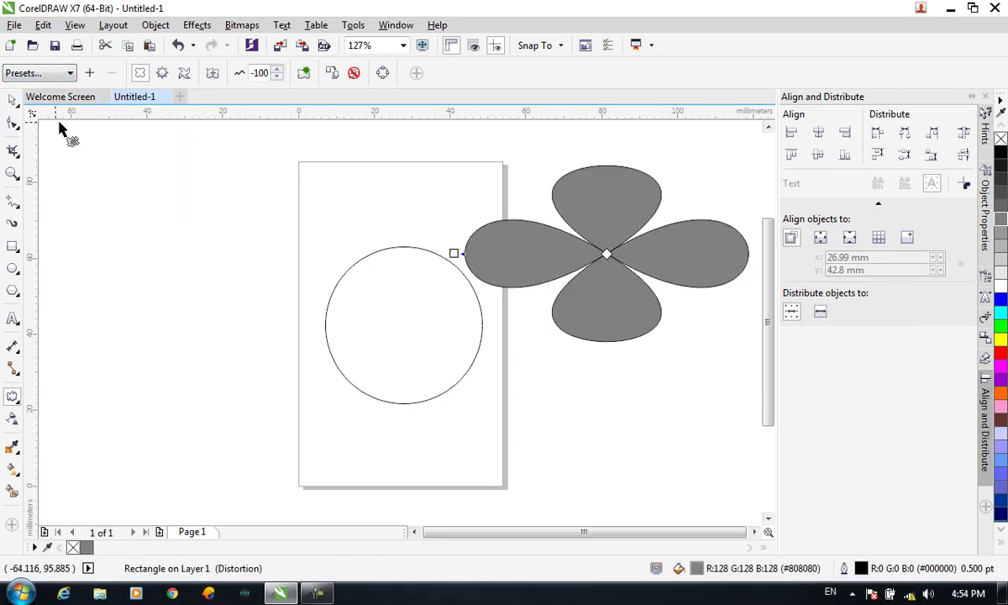
pyautogui.hotkey('ctrl', 'z')
# - Try the Zipper distortion preset on the gray rectangle and undo it
pyautogui.click(47, 74)
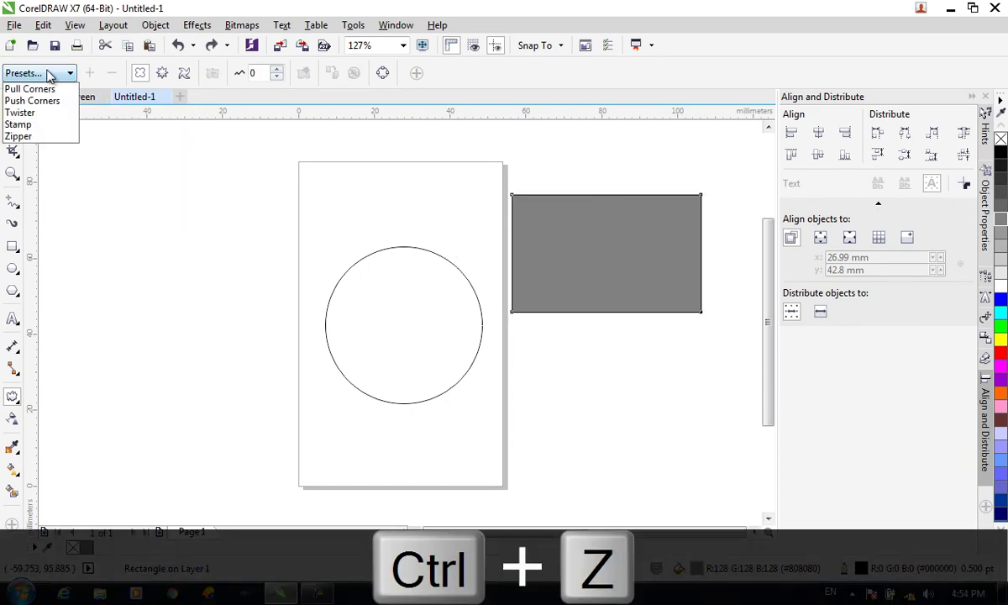
pyautogui.click(41, 132)
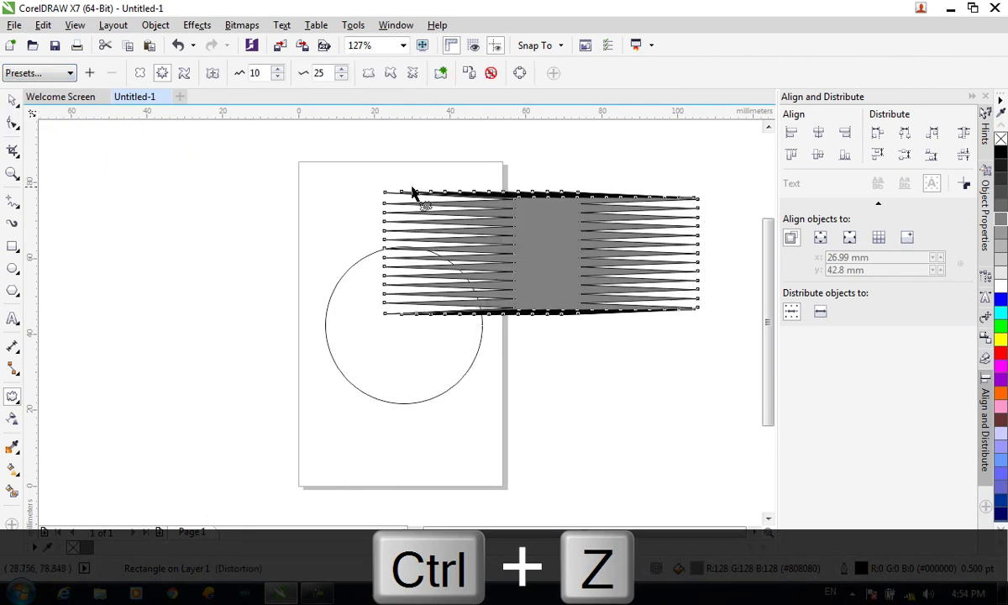
pyautogui.hotkey('ctrl', 'z')
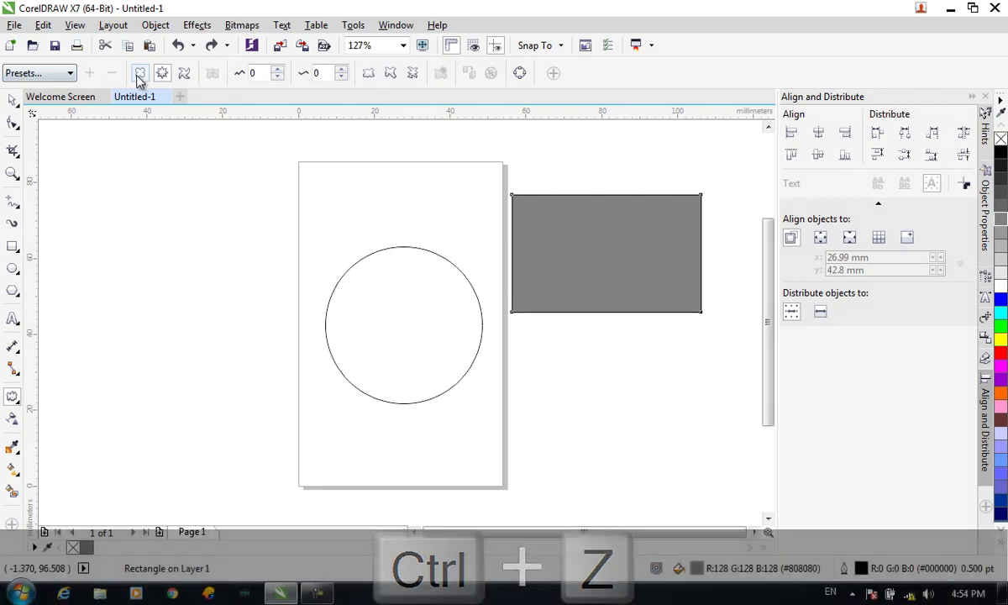
# - Apply a push and pull distortion of amplitude 7 to the rectangle, plus a zipper distortion of amplitude 24 and frequency 5
pyautogui.click(141, 74)
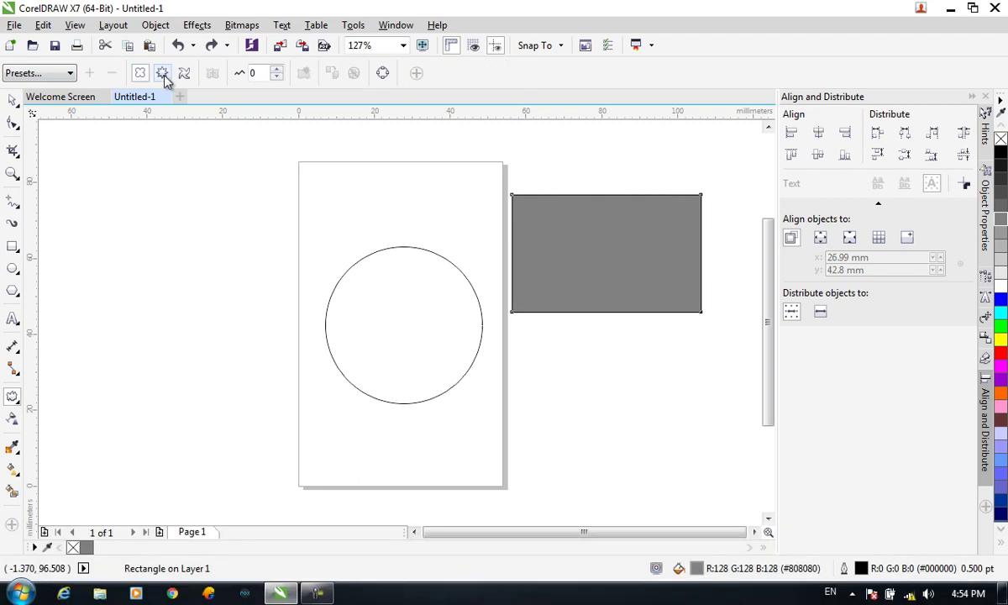
pyautogui.moveTo(581, 218); pyautogui.dragTo(594, 262)
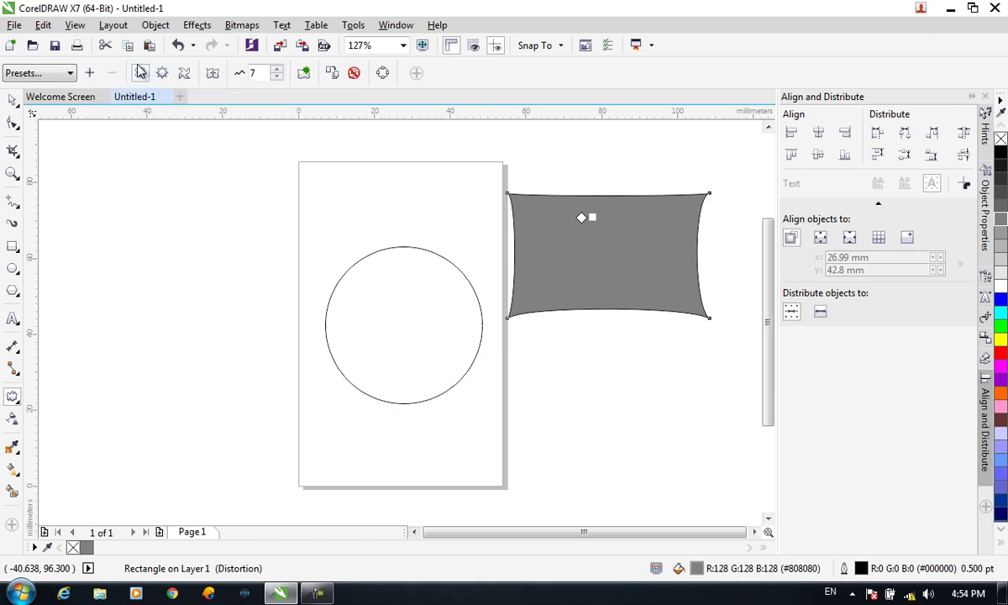
pyautogui.click(162, 73)
pyautogui.moveTo(618, 240); pyautogui.dragTo(580, 304)
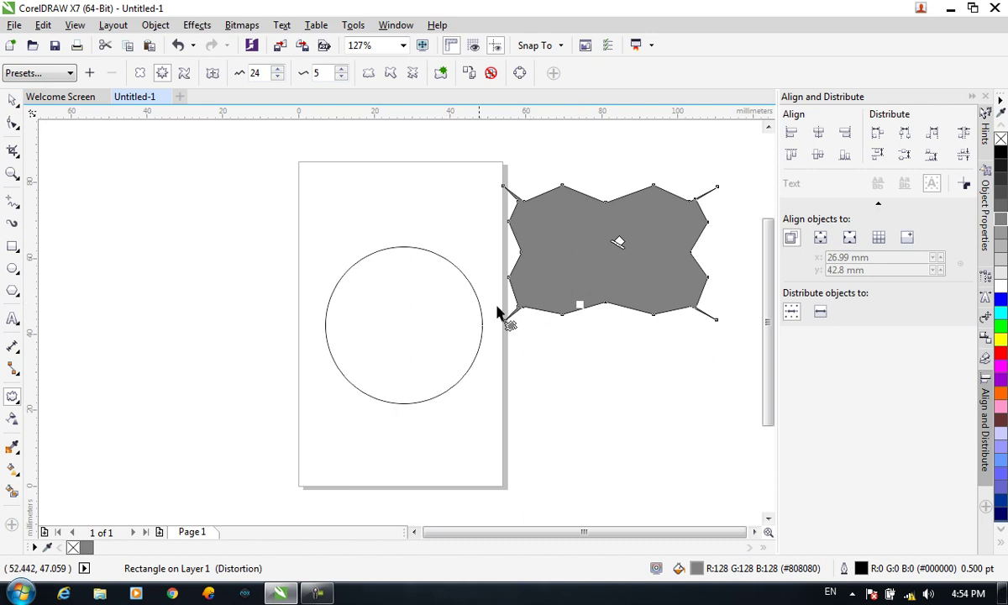
# - Add a clockwise twister distortion of 41° to the shape, try a tighter multi-turn twist and undo that tightening
pyautogui.click(185, 74)
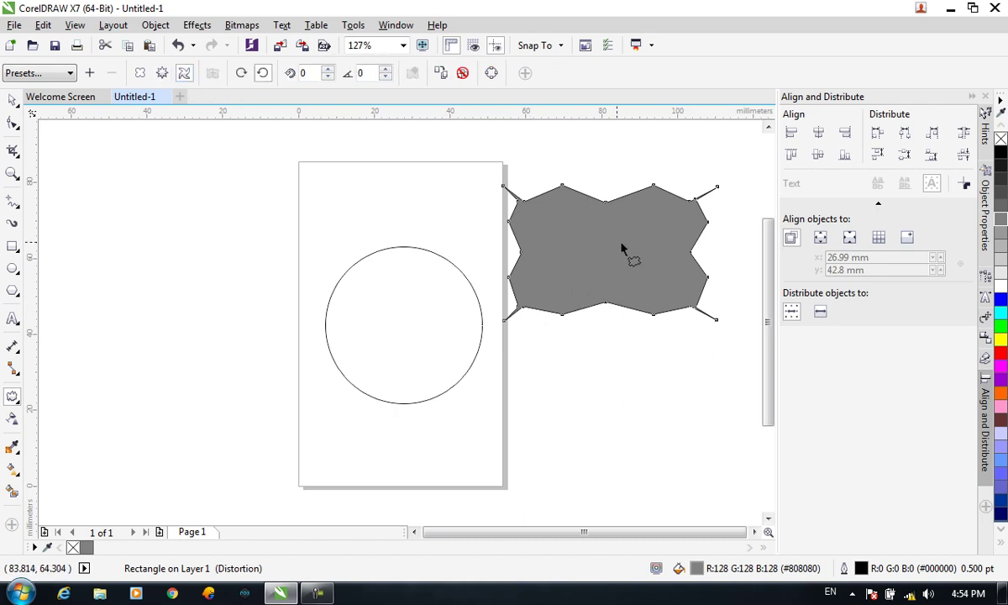
pyautogui.moveTo(599, 253); pyautogui.dragTo(640, 292)
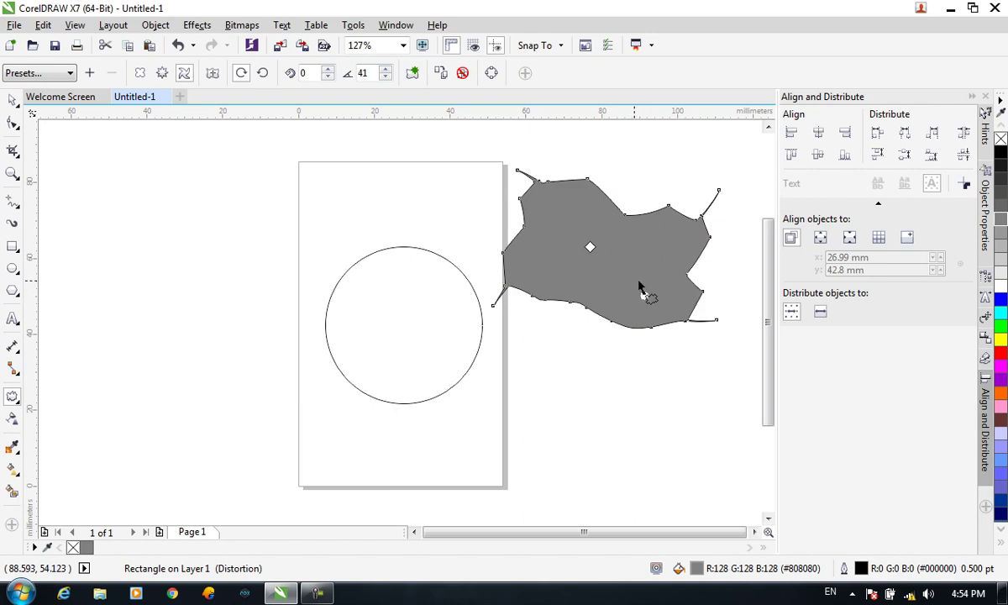
pyautogui.moveTo(643, 296); pyautogui.dragTo(498, 340)
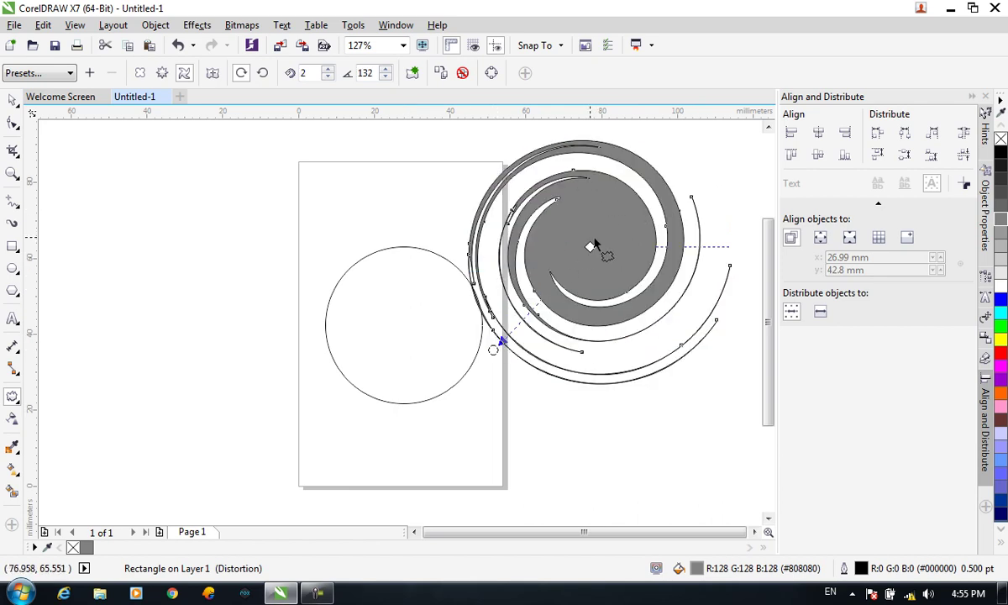
pyautogui.hotkey('ctrl', 'z')
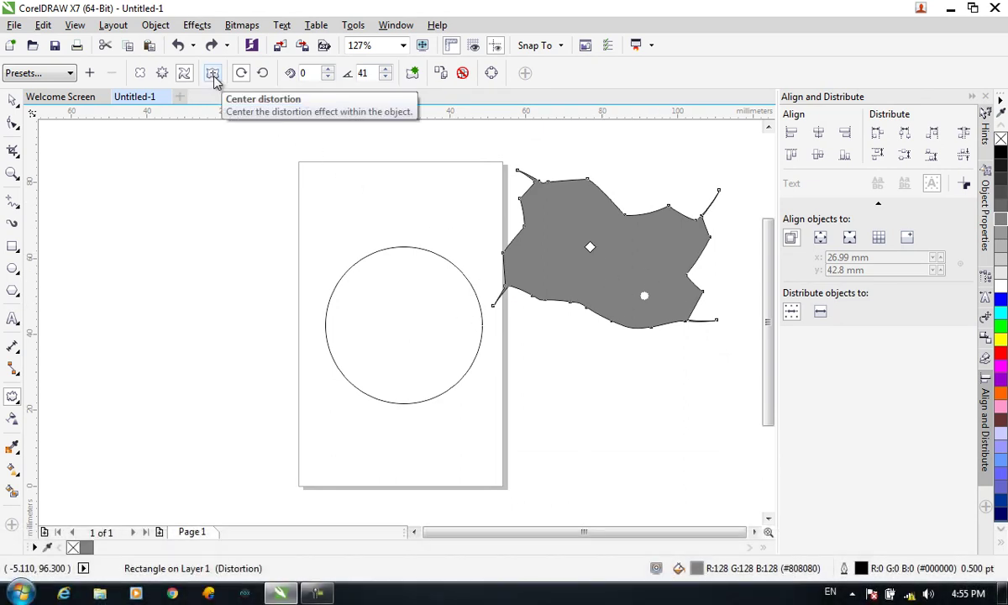
# - Center the twister distortion in the shape and undo all distortions back to the plain rectangle
pyautogui.click(214, 78)
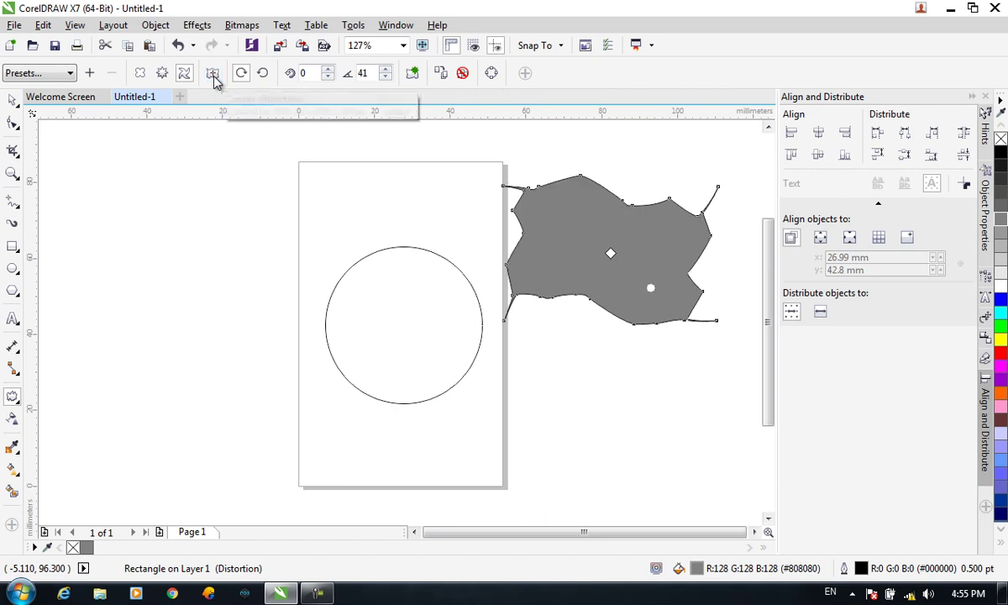
pyautogui.hotkey('ctrl', 'z')
pyautogui.hotkey('ctrl', 'z')
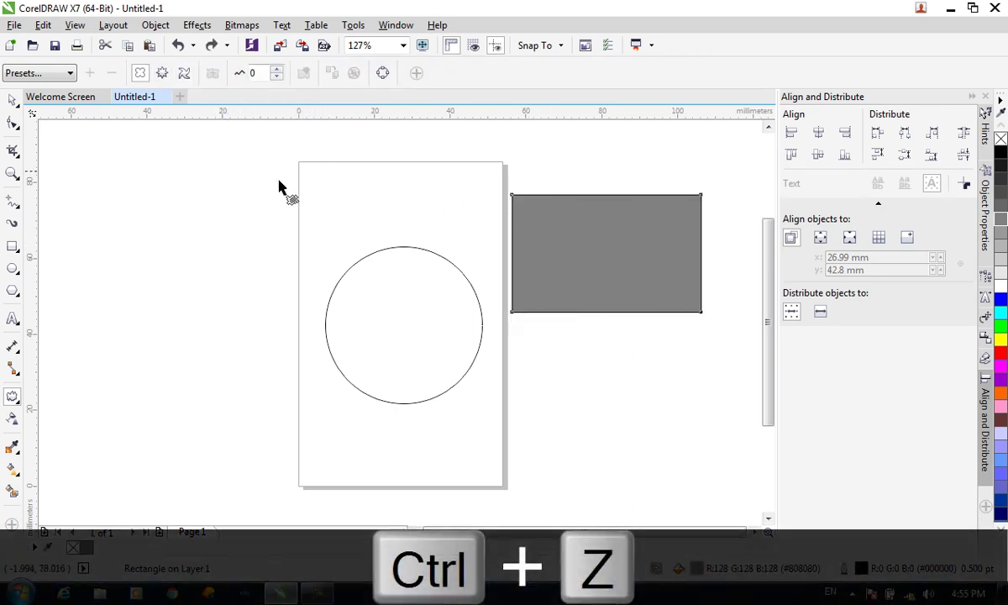
# - Twist the rectangle counterclockwise with a twister distortion, center the effect and adjust its additional angle to 139°
pyautogui.click(185, 74)
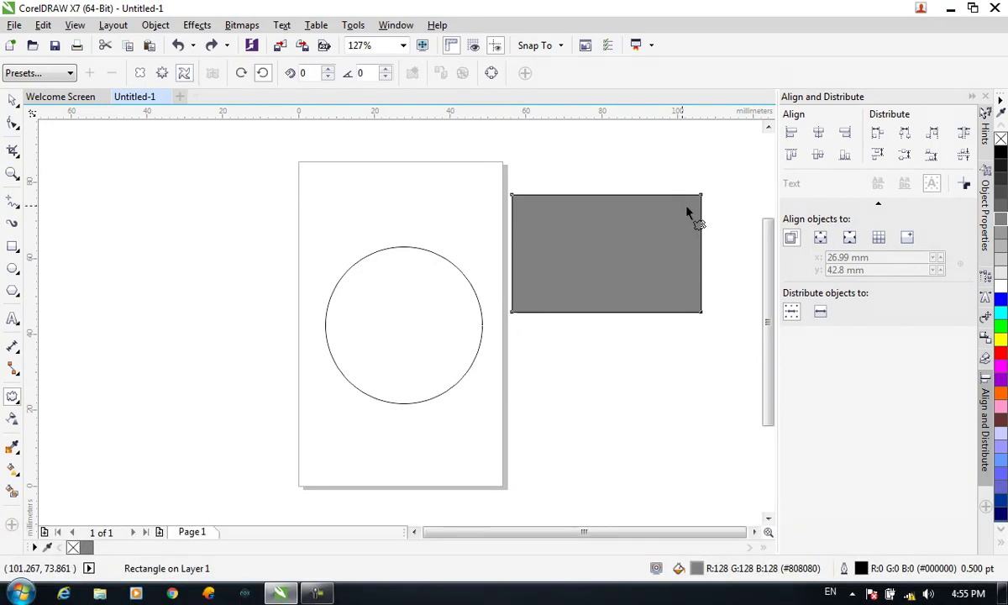
pyautogui.moveTo(682, 206); pyautogui.dragTo(685, 234)
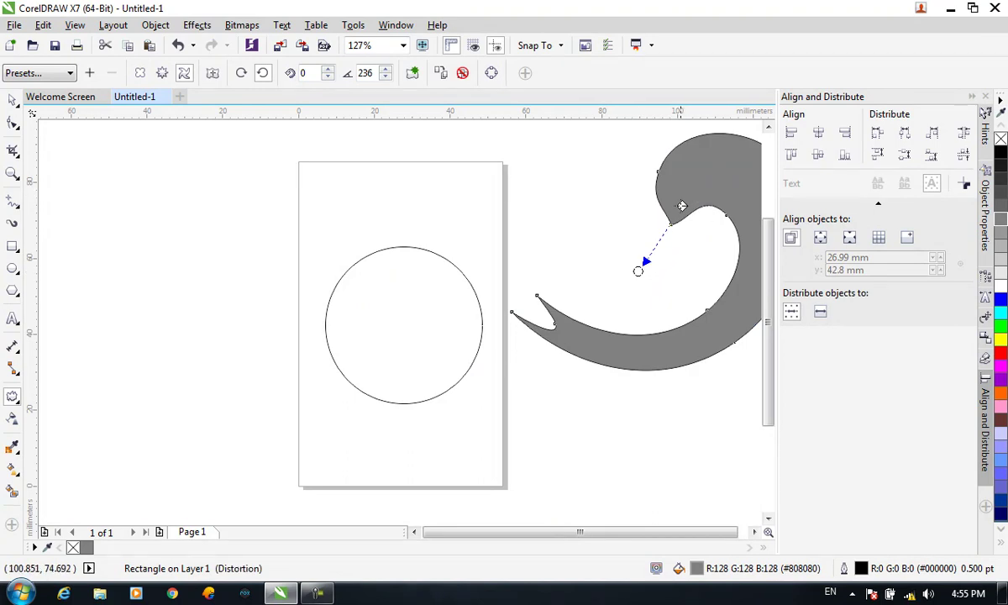
pyautogui.click(213, 74)
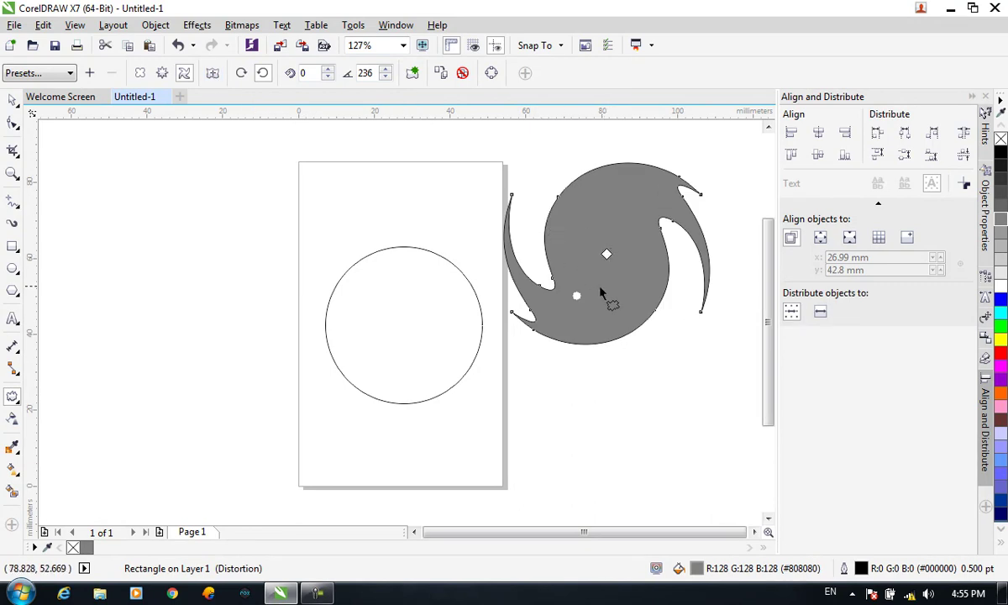
pyautogui.moveTo(555, 279); pyautogui.dragTo(534, 192)
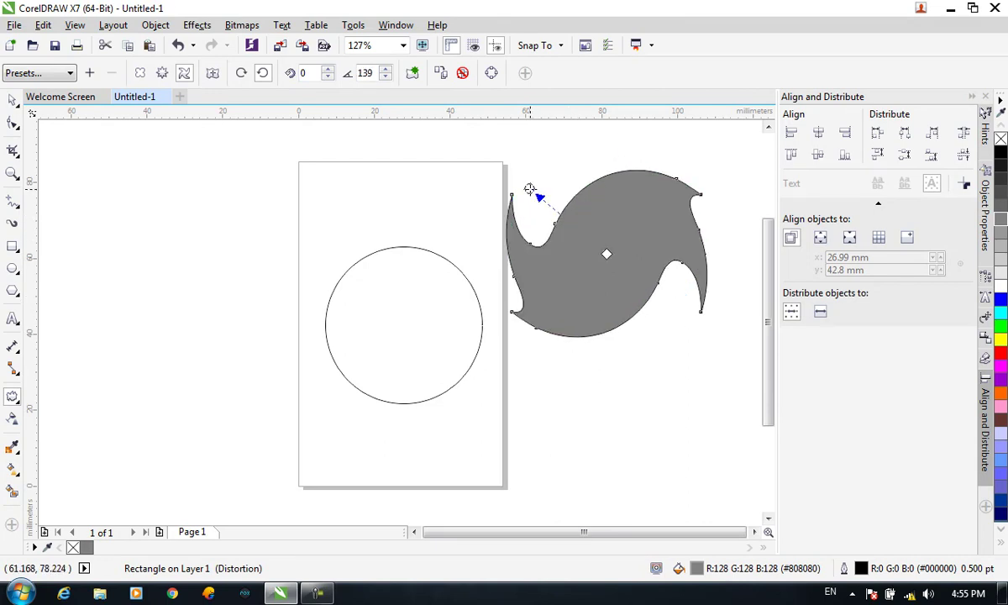
# - Test the twister's clockwise direction and four complete rotations, restoring counterclockwise and zero rotations
pyautogui.click(241, 74)
pyautogui.click(262, 73)
pyautogui.click(328, 68)
pyautogui.click(328, 69)
pyautogui.click(328, 69)
pyautogui.click(328, 69)
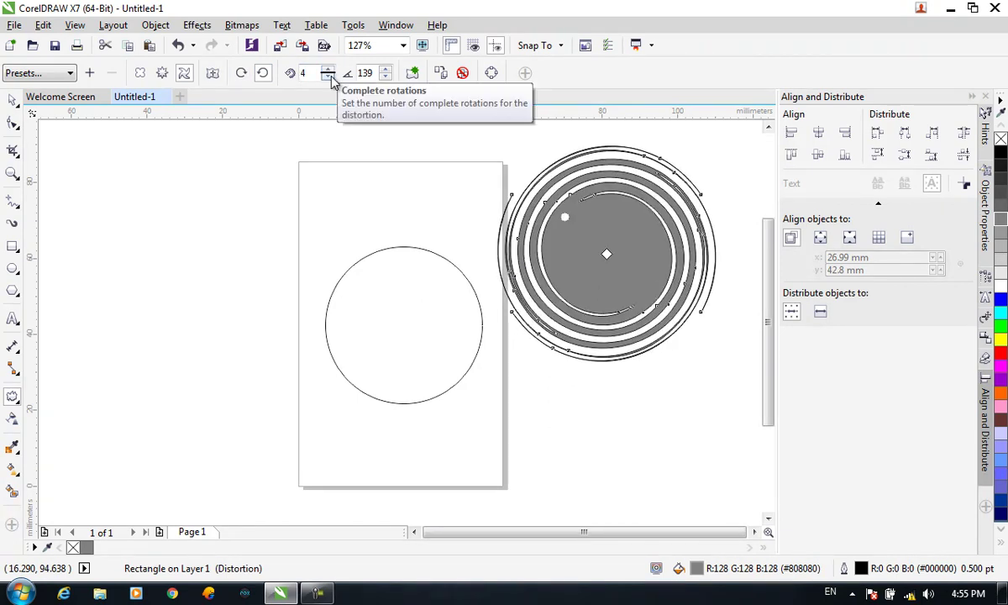
pyautogui.click(328, 76)
pyautogui.click(328, 76)
pyautogui.click(328, 76)
pyautogui.click(328, 76)
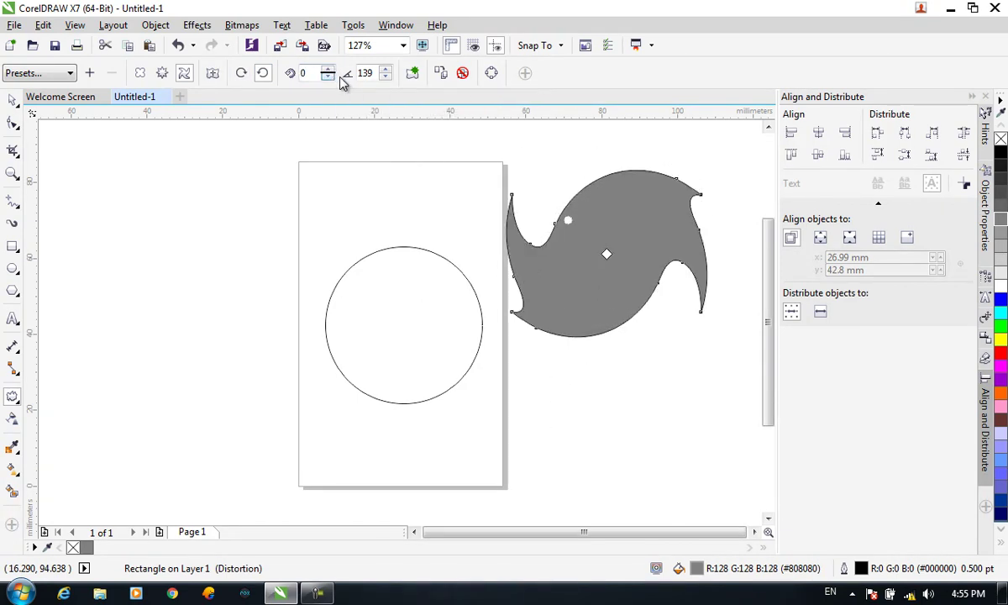
# - Set the twister distortion's additional angle to 185°
pyautogui.click(386, 77)
pyautogui.click(385, 77)
pyautogui.click(386, 76)
pyautogui.click(385, 76)
pyautogui.moveTo(386, 72); pyautogui.dragTo(382, 42)
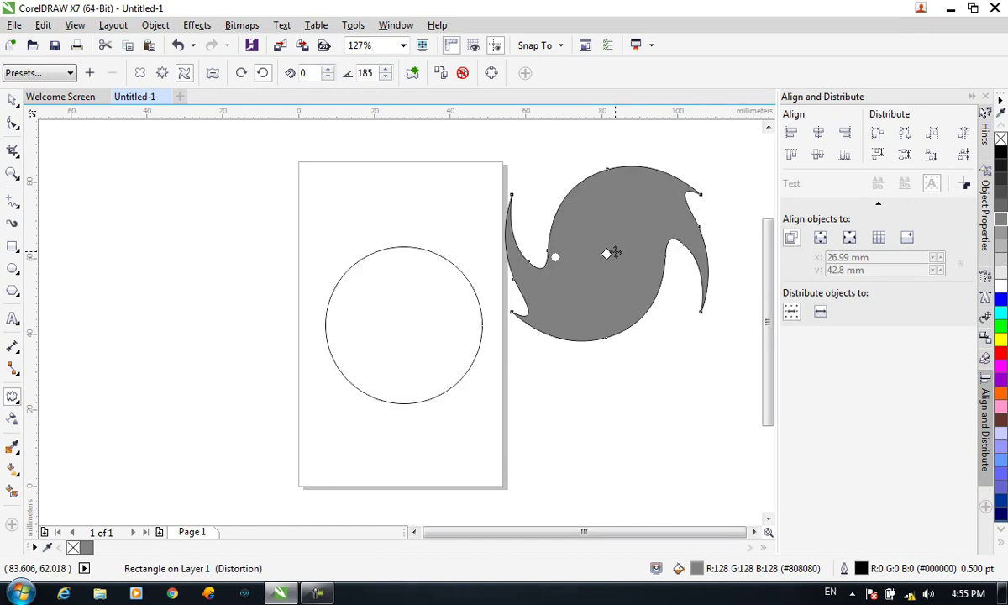
# - Add a second 185° twister distortion to the shape, testing the clockwise direction before setting it to counterclockwise
pyautogui.click(414, 73)
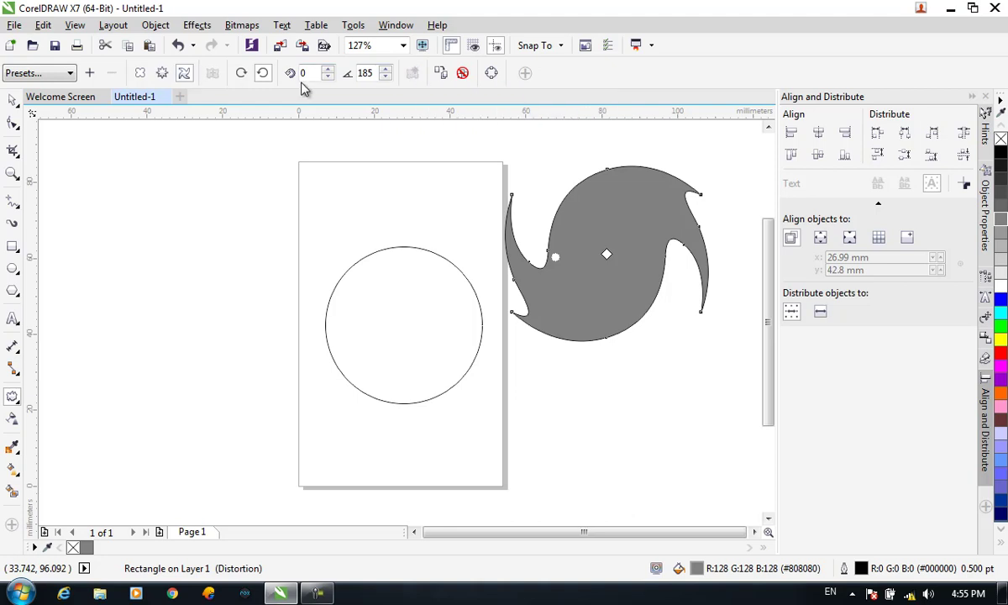
pyautogui.click(241, 74)
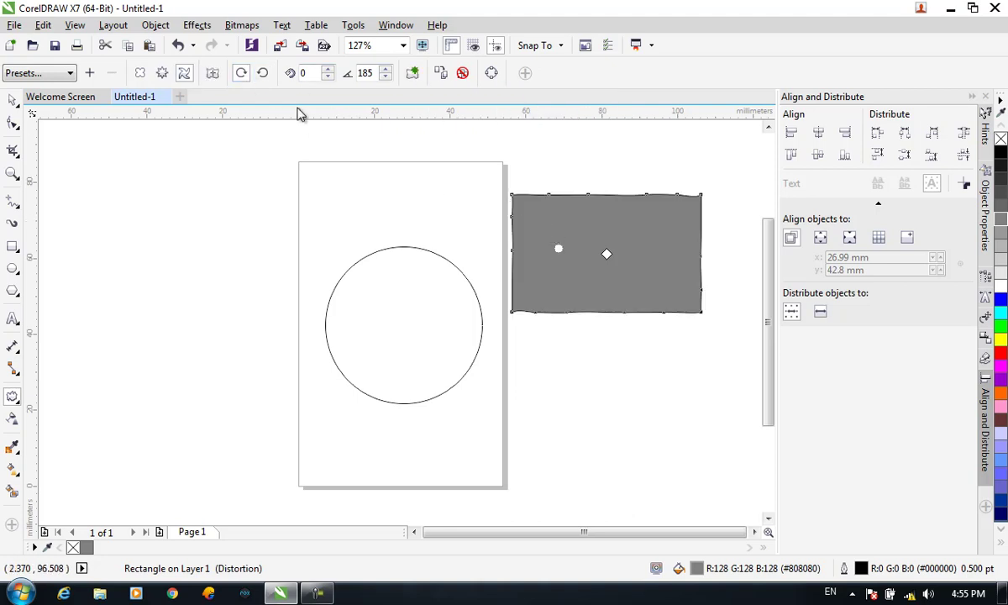
pyautogui.click(262, 74)
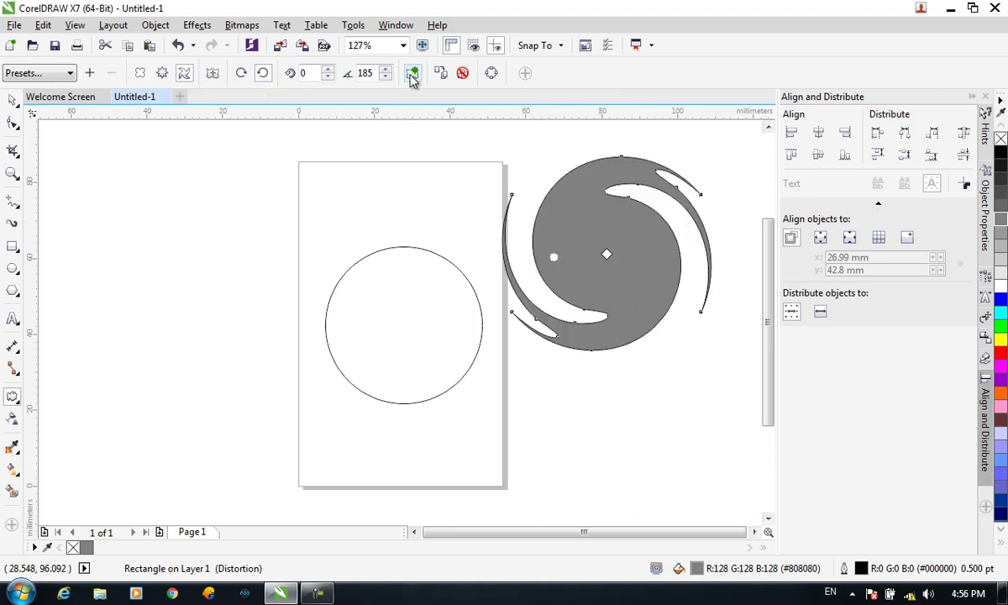
# - Add a zipper distortion of amplitude 17 and frequency 5 from the middle of the twisted shape
pyautogui.click(162, 73)
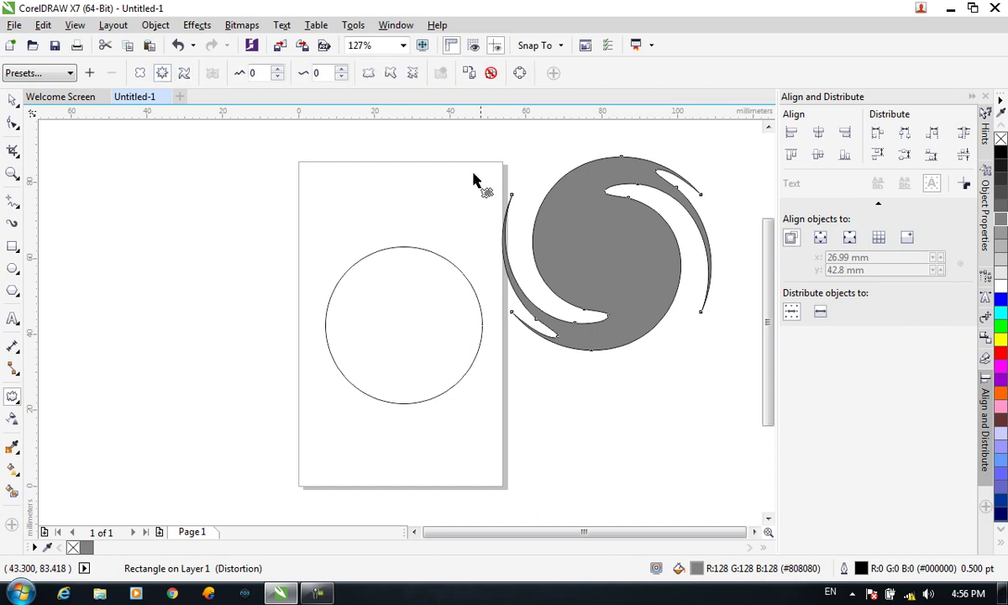
pyautogui.moveTo(610, 248)
pyautogui.mouseDown()
pyautogui.moveTo(640, 270)
pyautogui.moveTo(653, 303)
pyautogui.moveTo(654, 385)
pyautogui.moveTo(639, 294)
pyautogui.moveTo(609, 252)
pyautogui.mouseUp()
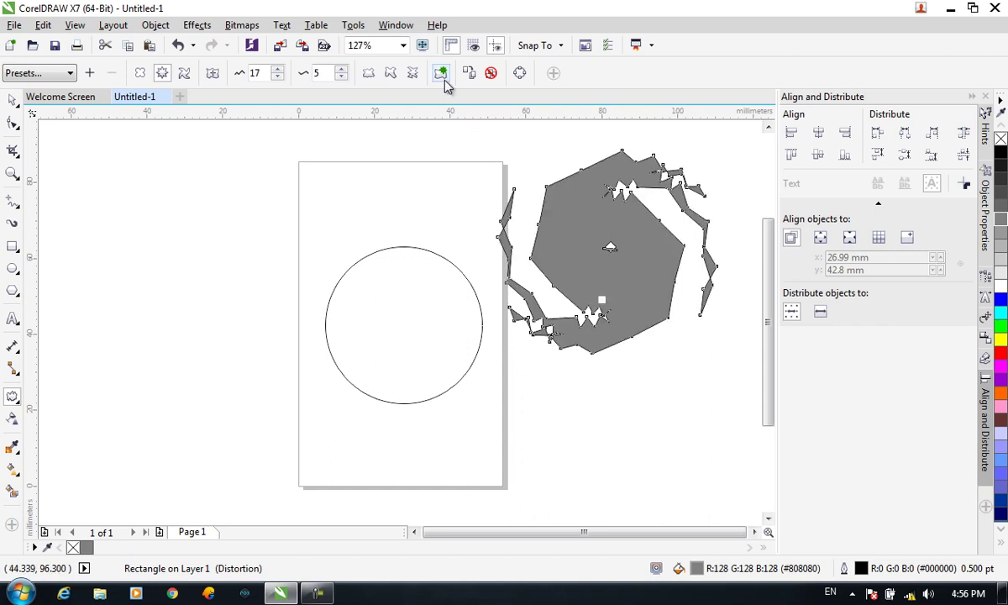
# - Add a push and pull distortion of amplitude 100 from the middle of the gray distorted shape
pyautogui.click(139, 73)
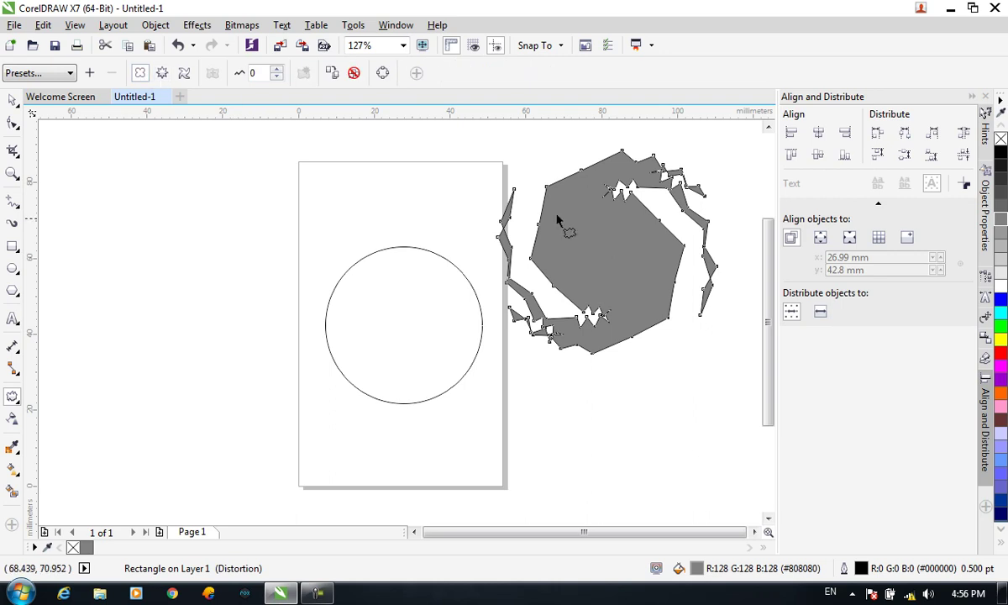
pyautogui.moveTo(618, 252); pyautogui.dragTo(766, 329)
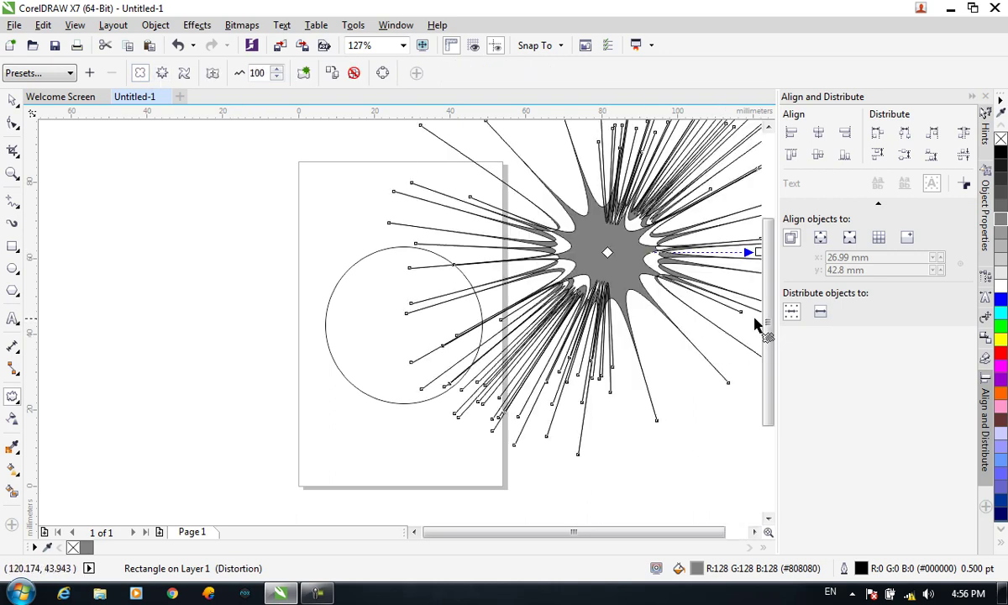
pyautogui.click(13, 100)
pyautogui.press('Escape')
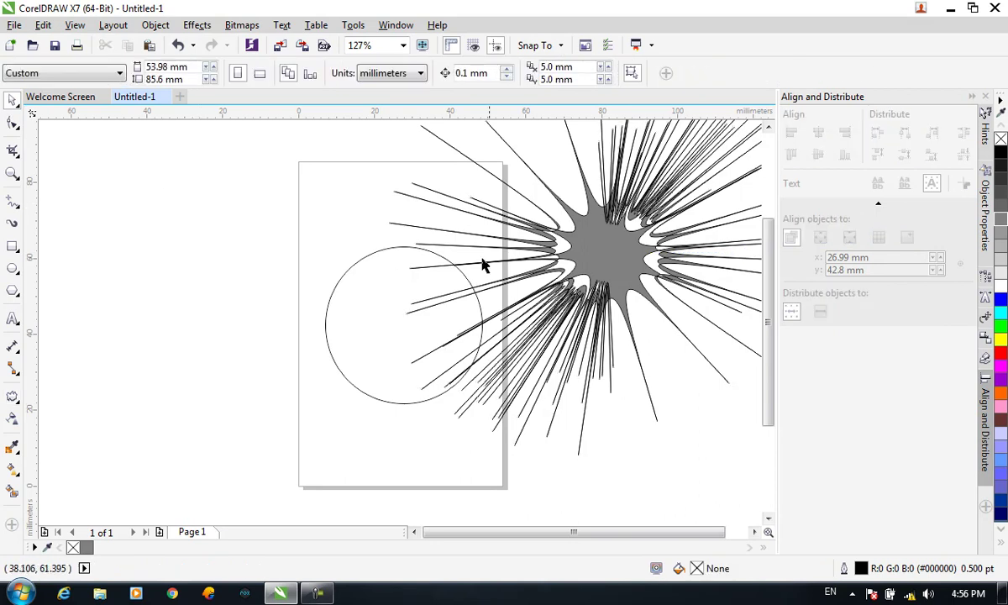
# - Fill the starburst shape with yellow and set its outline width to None
pyautogui.click(669, 254)
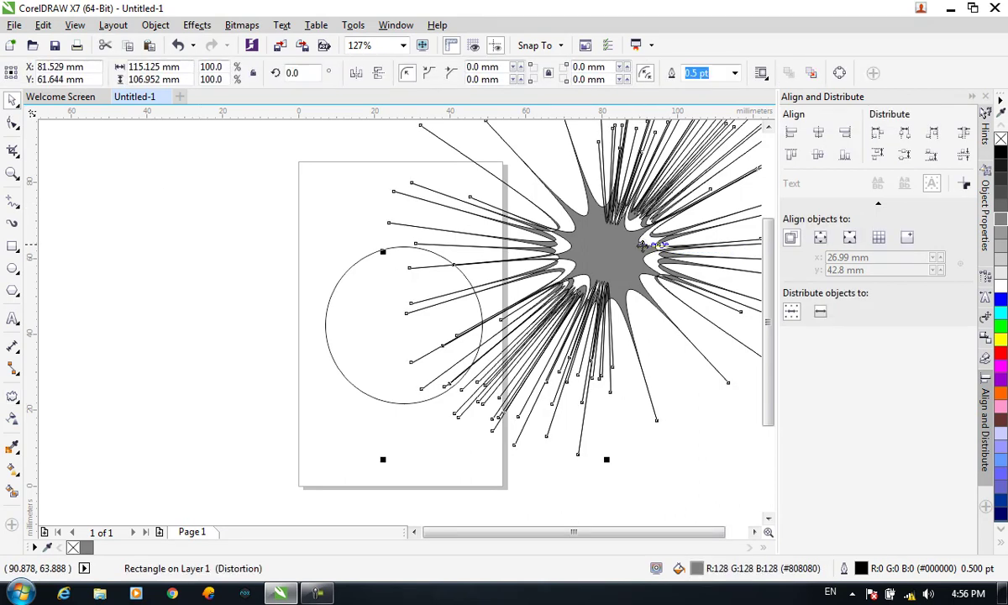
pyautogui.click(999, 340)
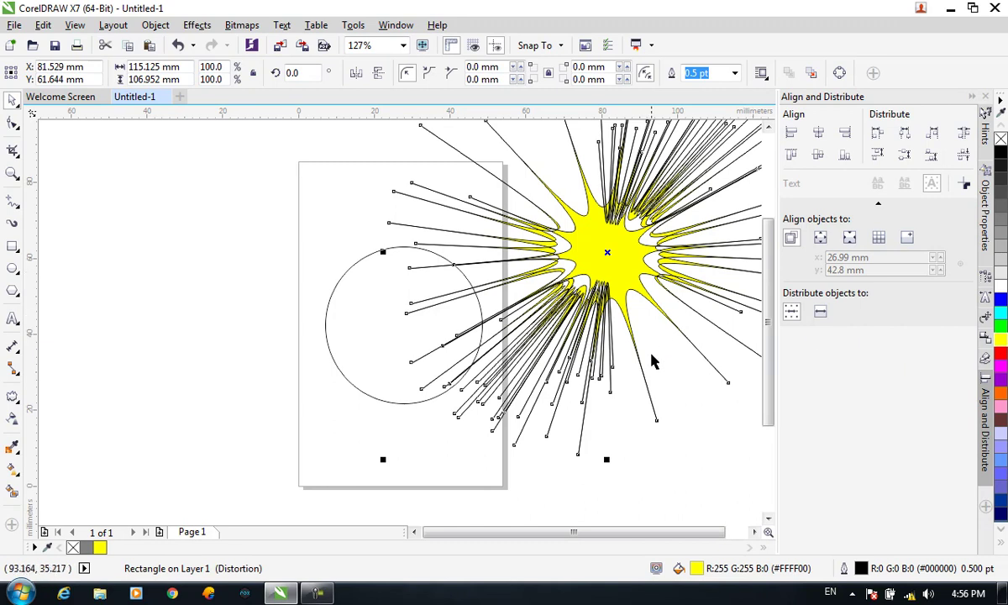
pyautogui.click(734, 73)
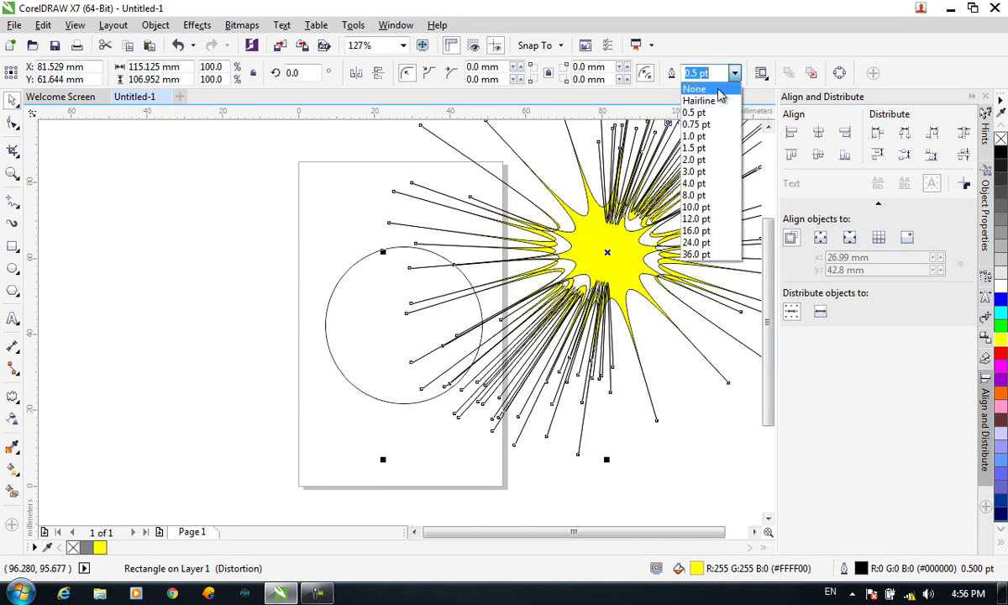
pyautogui.click(706, 90)
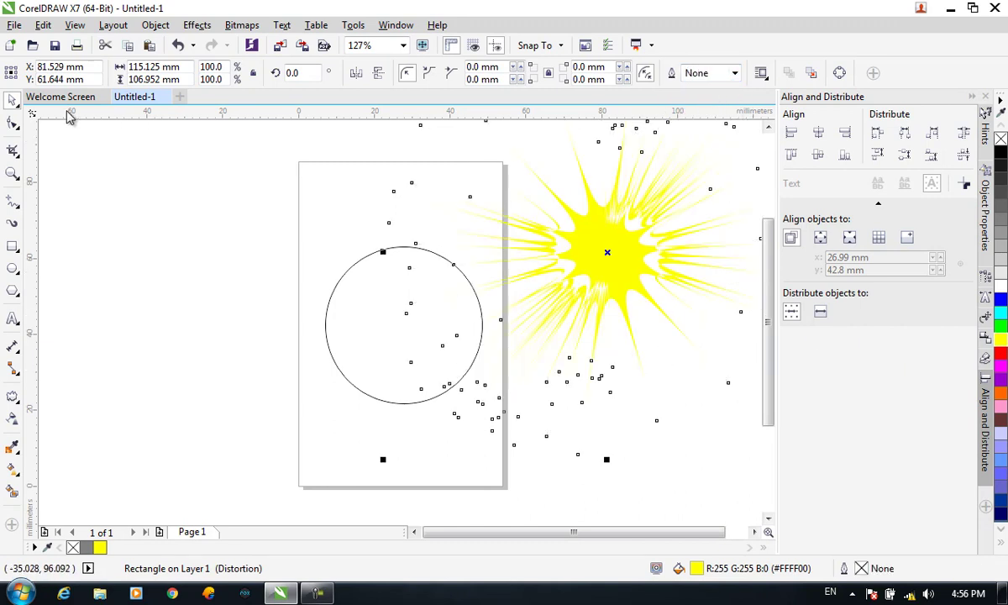
# - Move the yellow starburst onto the page, over the upper part of the circle
pyautogui.click(97, 241)
pyautogui.moveTo(623, 268); pyautogui.dragTo(634, 259)
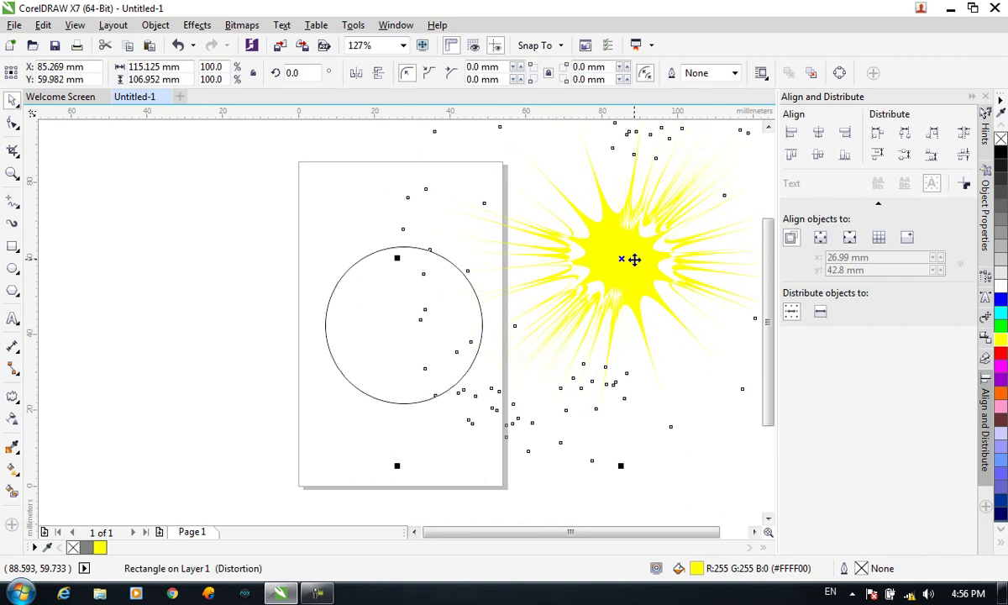
pyautogui.moveTo(634, 259); pyautogui.dragTo(408, 271)
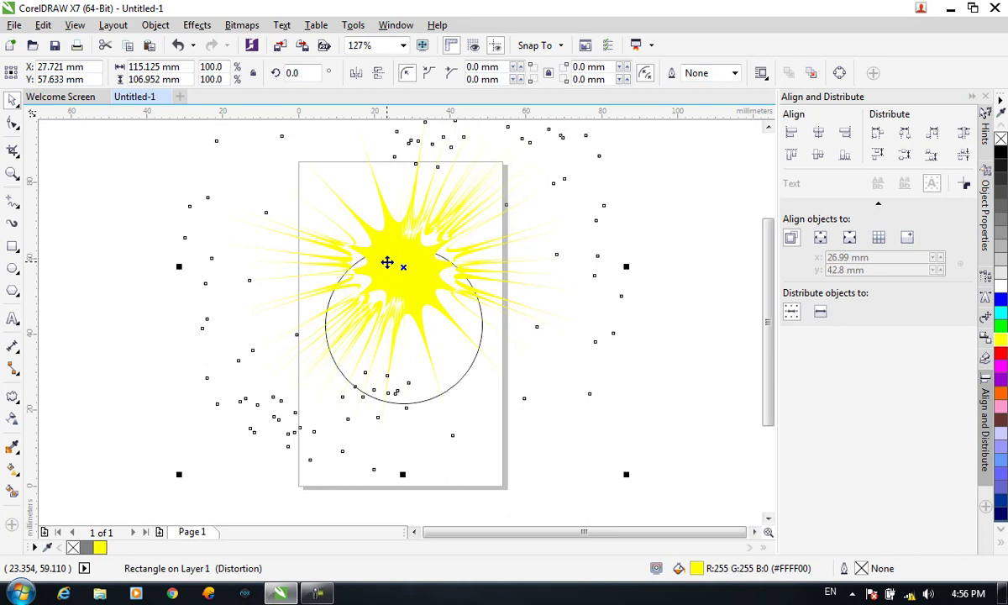
# - Undo the moves, recolouring and stacked distortions back to the nearly undistorted gray rectangle
pyautogui.hotkey('ctrl', 'z')
pyautogui.hotkey('ctrl', 'z')
pyautogui.hotkey('ctrl', 'z')
pyautogui.hotkey('ctrl', 'z')
pyautogui.hotkey('ctrl', 'z')
pyautogui.hotkey('ctrl', 'z')
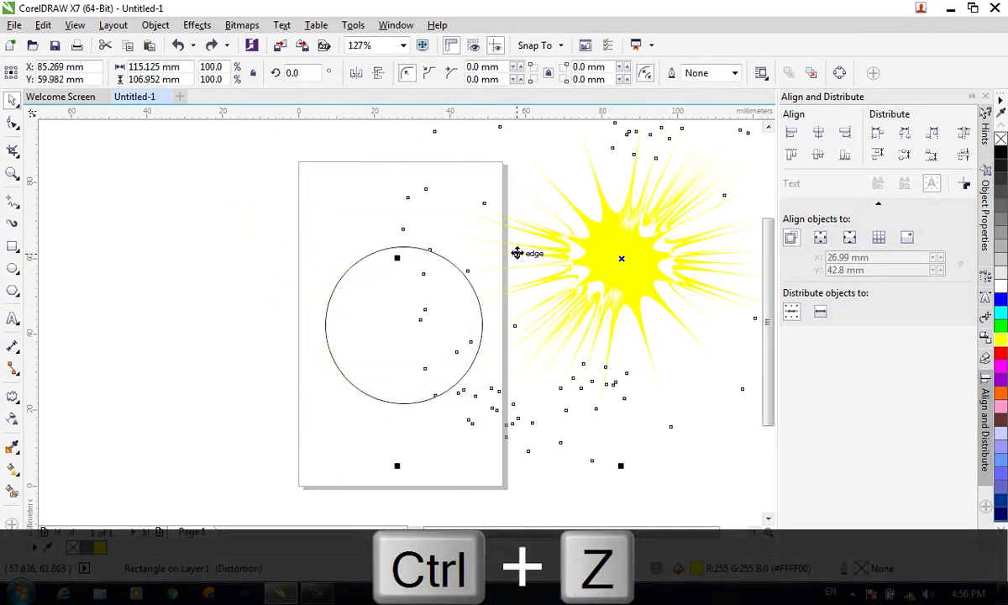
pyautogui.hotkey('ctrl', 'z')
pyautogui.hotkey('ctrl', 'z')
pyautogui.hotkey('ctrl', 'z')
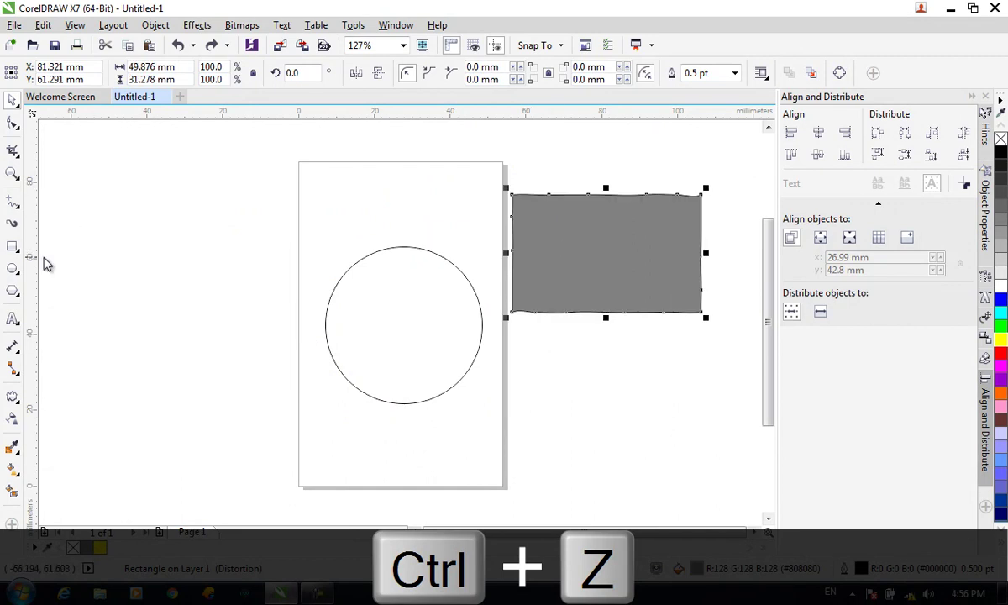
# - Clear the gray shape's latest distortion and convert the distorted shape to curves
pyautogui.click(13, 393)
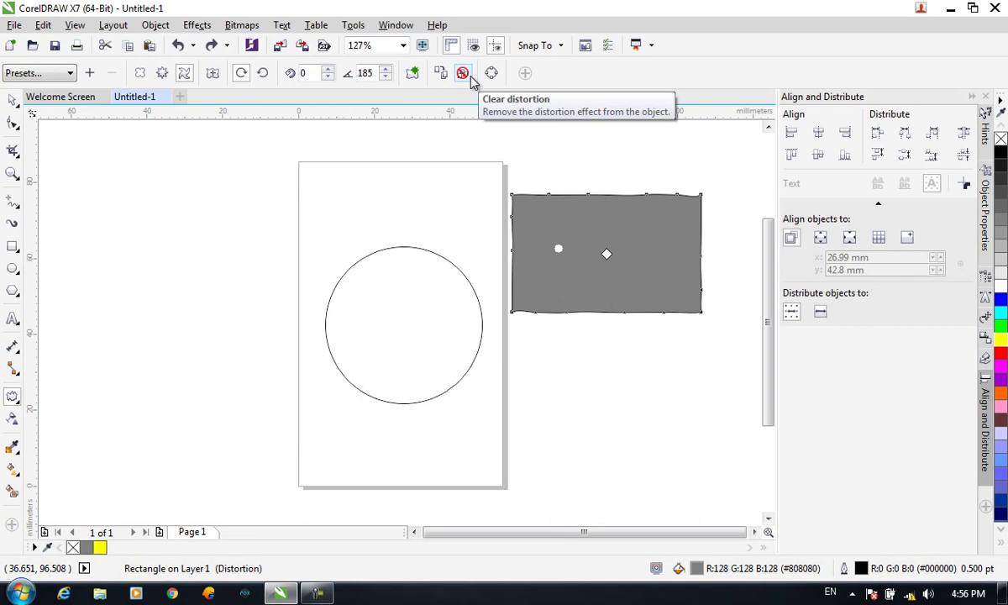
pyautogui.click(472, 77)
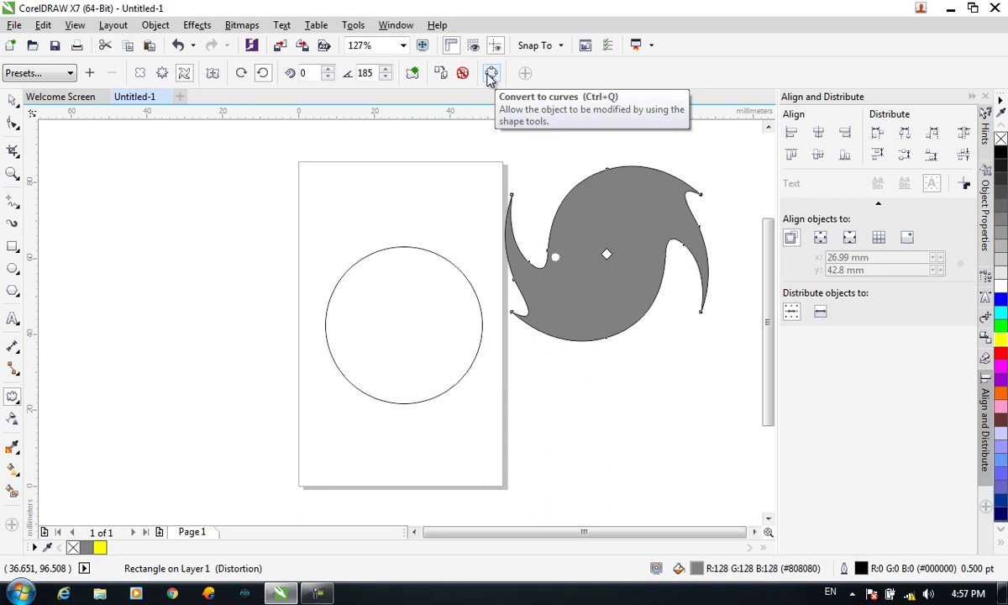
pyautogui.click(492, 74)
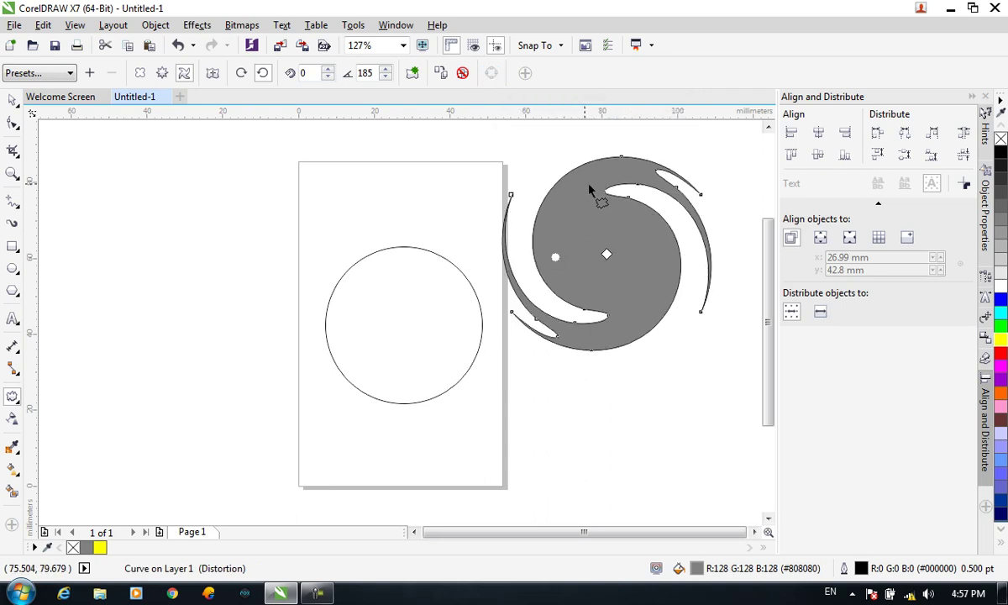
# - Try to reshape the converted curve by moving its upper-left tip node about 26 mm to the left
pyautogui.click(12, 124)
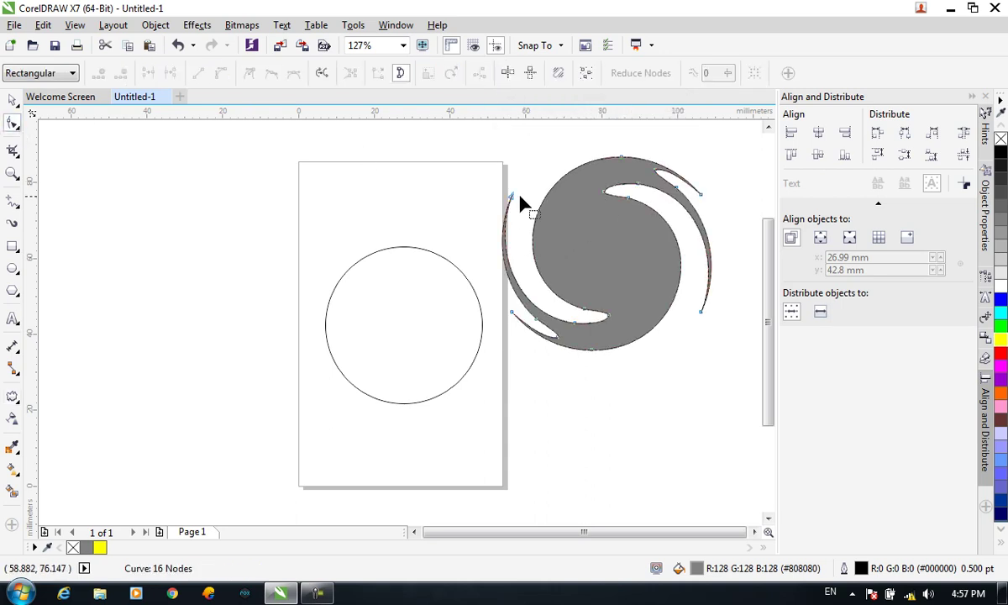
pyautogui.moveTo(514, 199); pyautogui.dragTo(413, 202)
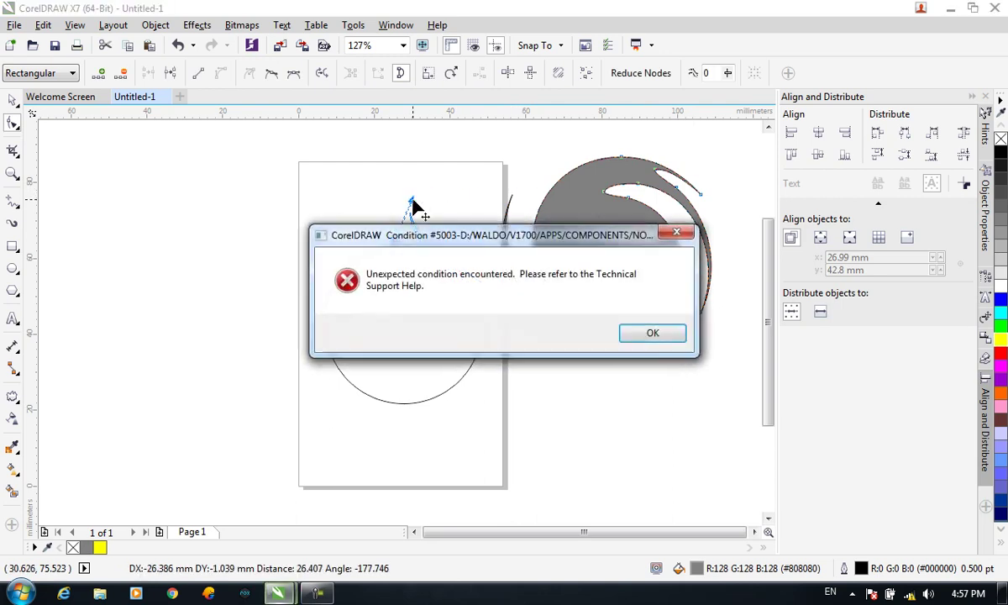
pyautogui.click(655, 338)
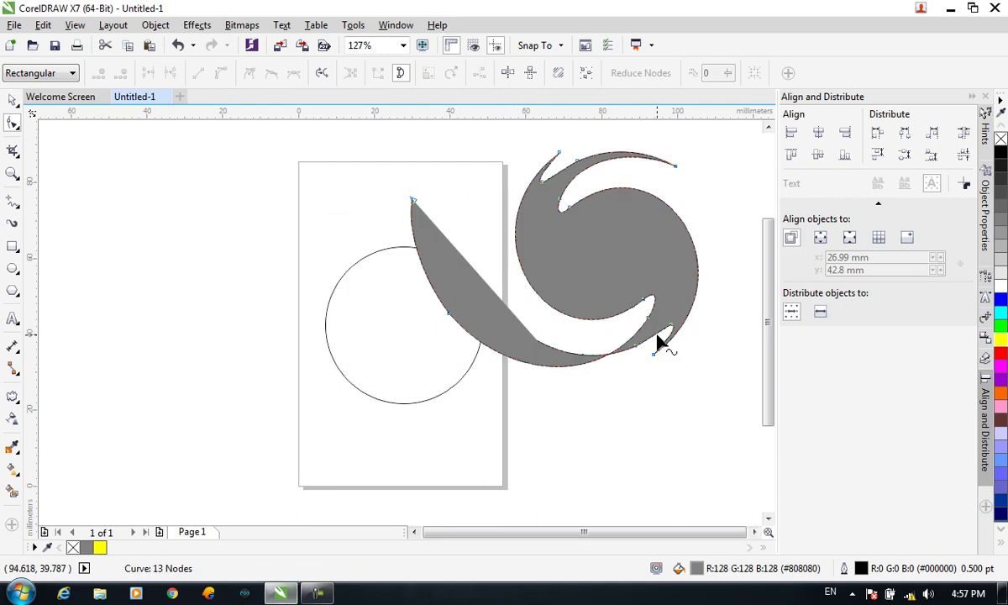
# - Undo the node edit, the conversion to curves and the cleared distortion on the gray shape
pyautogui.click(13, 100)
pyautogui.hotkey('ctrl', 'z')
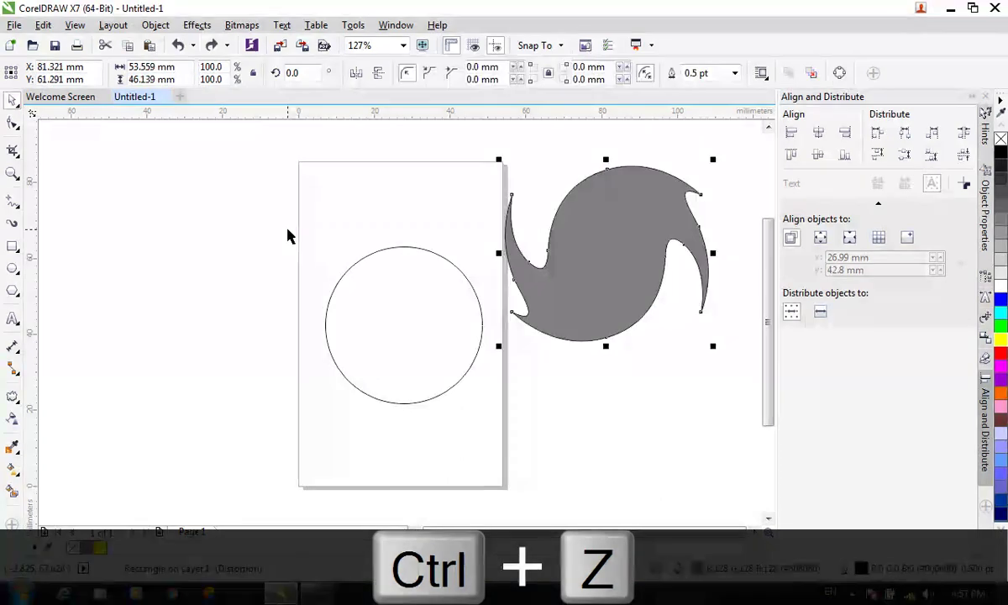
pyautogui.hotkey('ctrl', 'z')
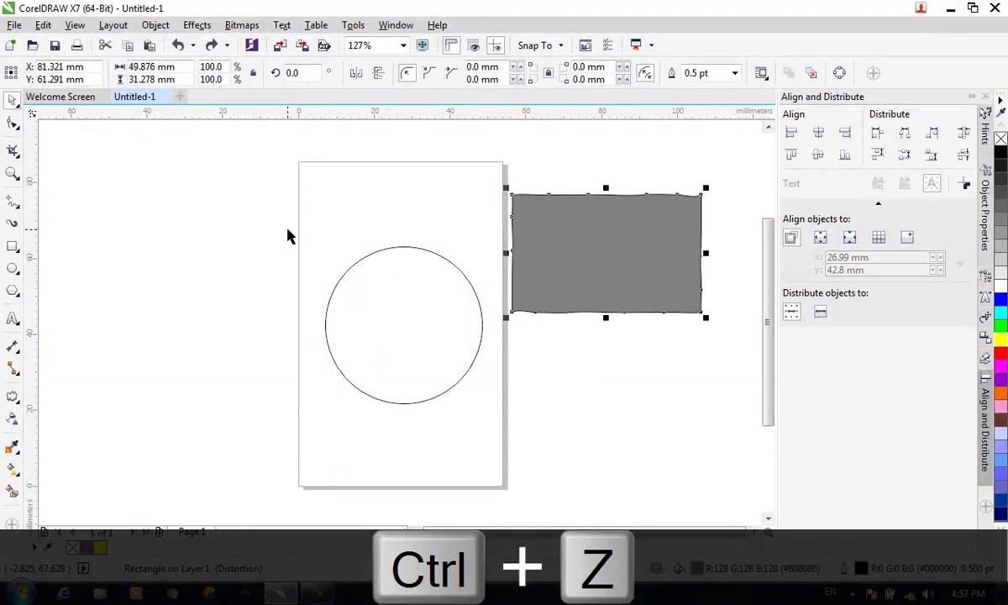
# - Draw a rectangle about 54 mm wide and 48 mm high across the upper part of the page, overlapping the circle
pyautogui.click(13, 397)
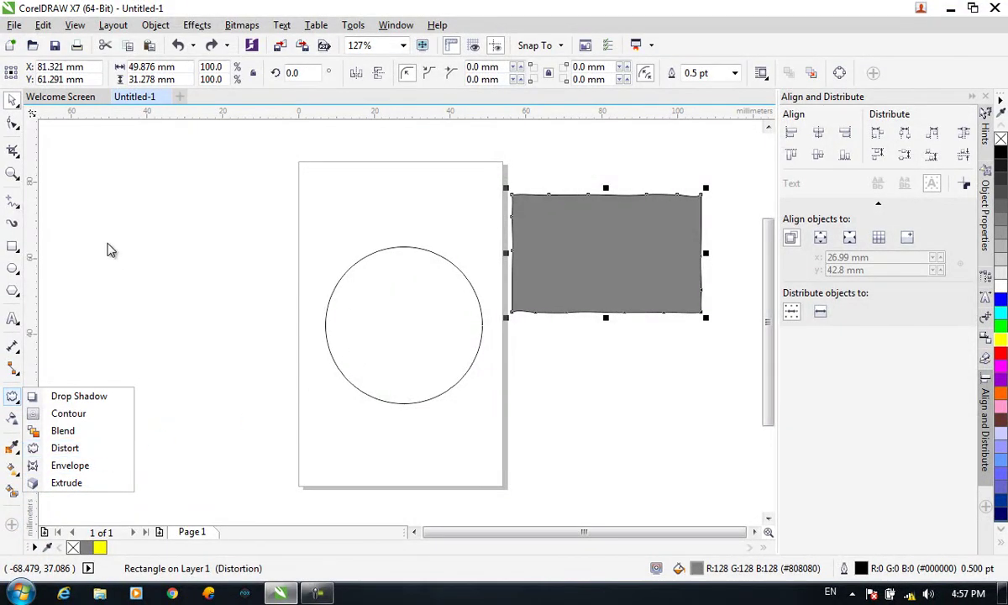
pyautogui.click(13, 246)
pyautogui.moveTo(292, 158); pyautogui.dragTo(499, 340)
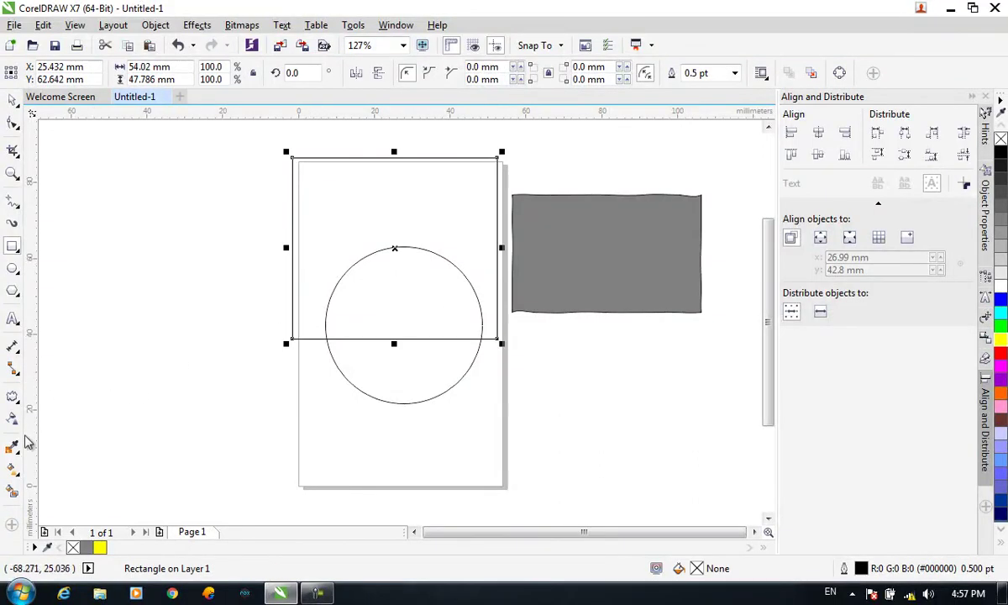
# - Apply the Envelope preset that bends the new rectangle's upper and lower edges inward
pyautogui.click(13, 395)
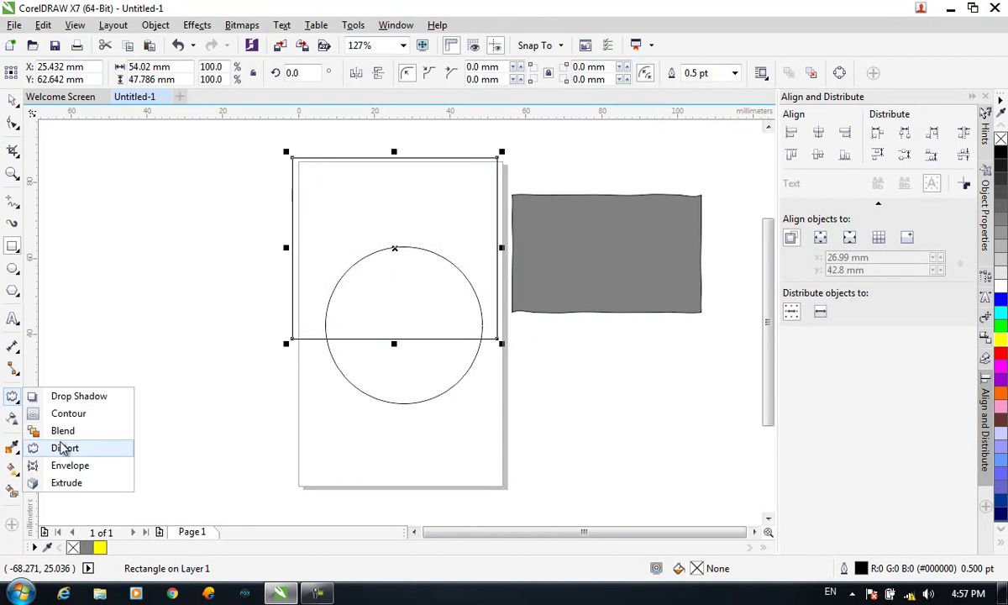
pyautogui.click(67, 466)
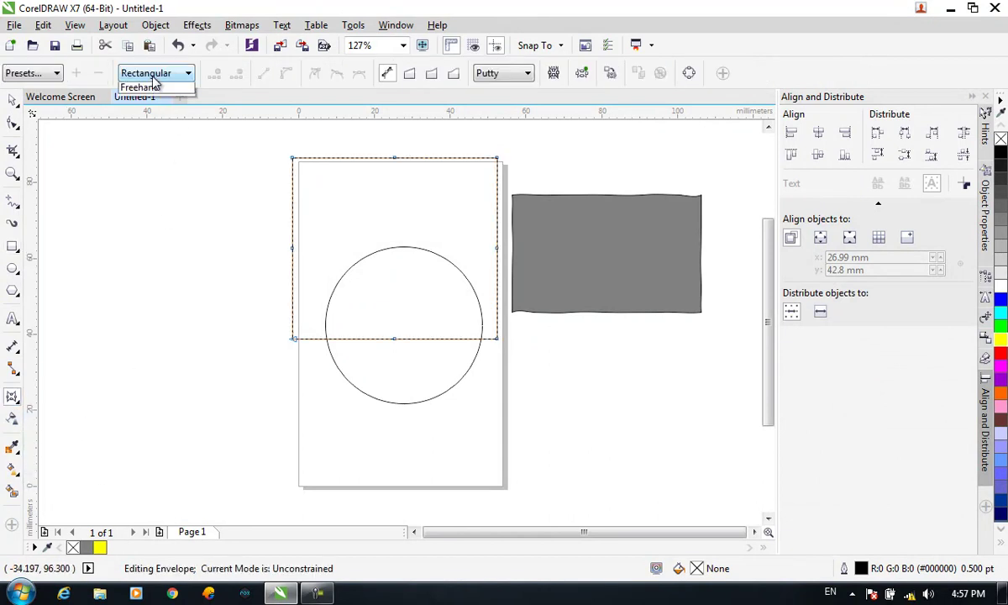
pyautogui.click(38, 73)
pyautogui.click(38, 74)
pyautogui.click(43, 106)
pyautogui.click(40, 73)
pyautogui.click(46, 135)
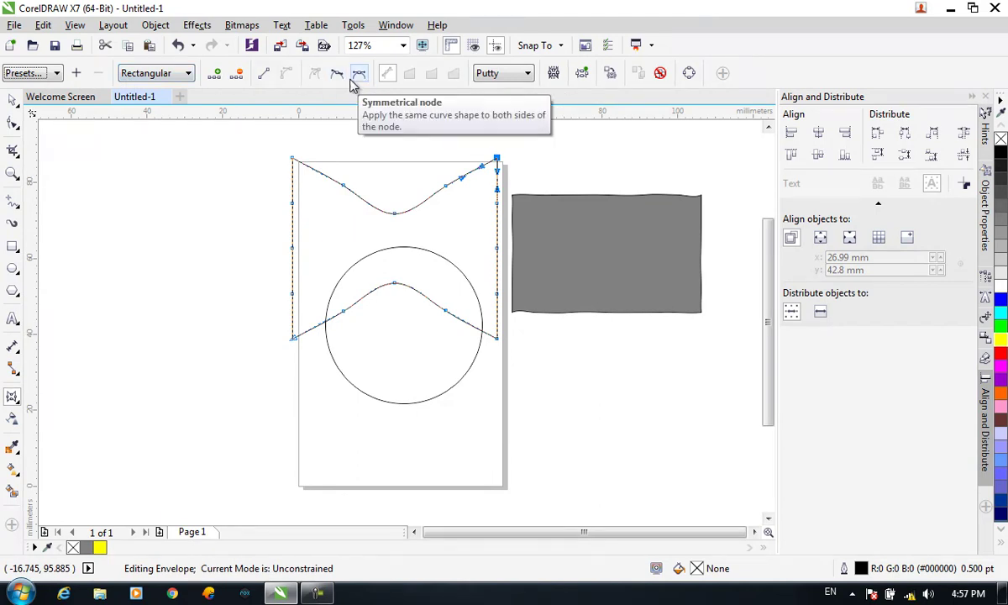
# - Set the envelope's mapping mode to Original and clear the envelope from the rectangle
pyautogui.click(186, 74)
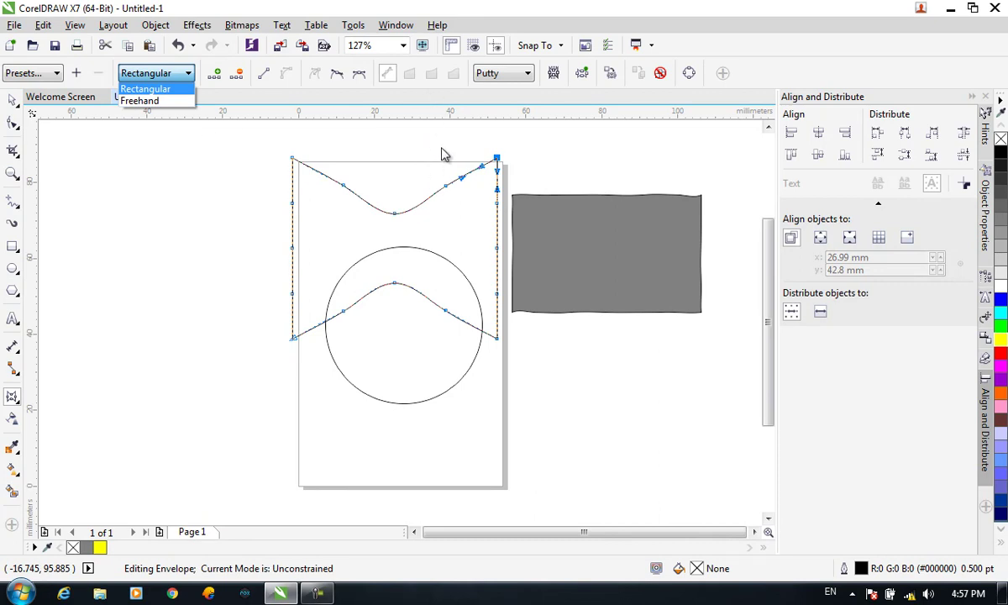
pyautogui.click(487, 73)
pyautogui.click(496, 73)
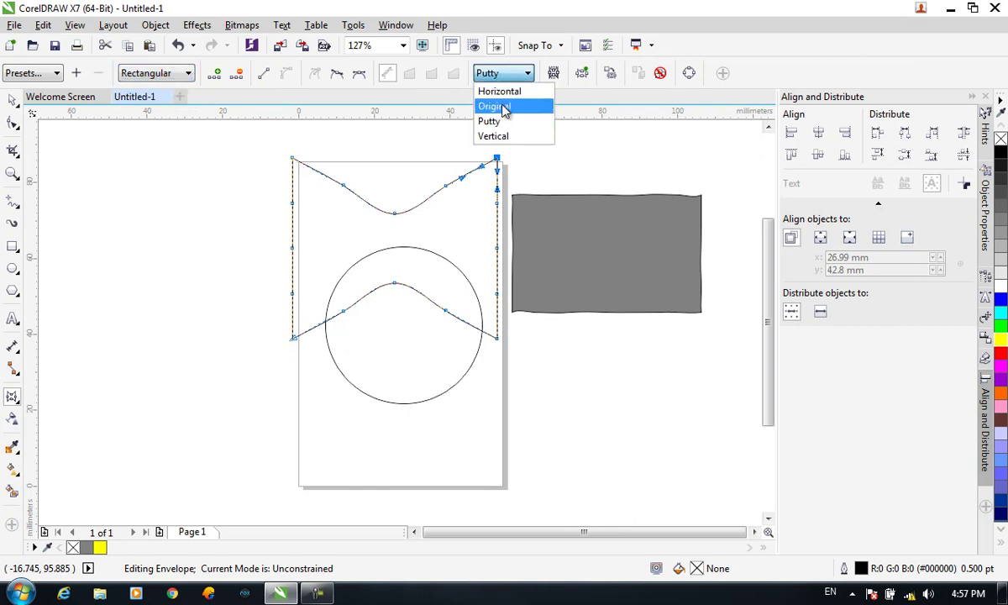
pyautogui.click(507, 104)
pyautogui.click(659, 73)
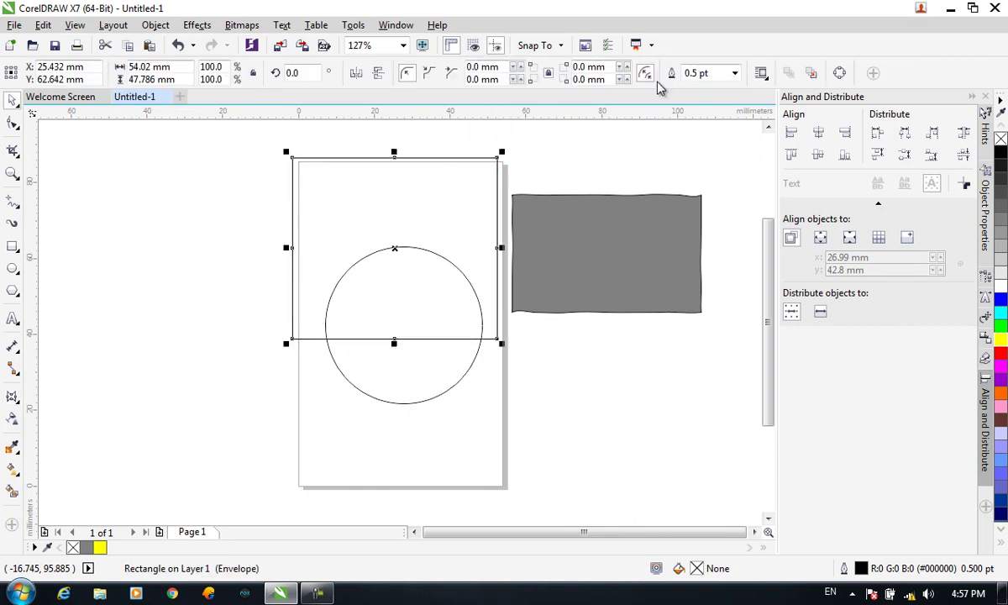
# - Delete the unfilled rectangle, the circle and the gray rectangle from the drawing
pyautogui.click(16, 401)
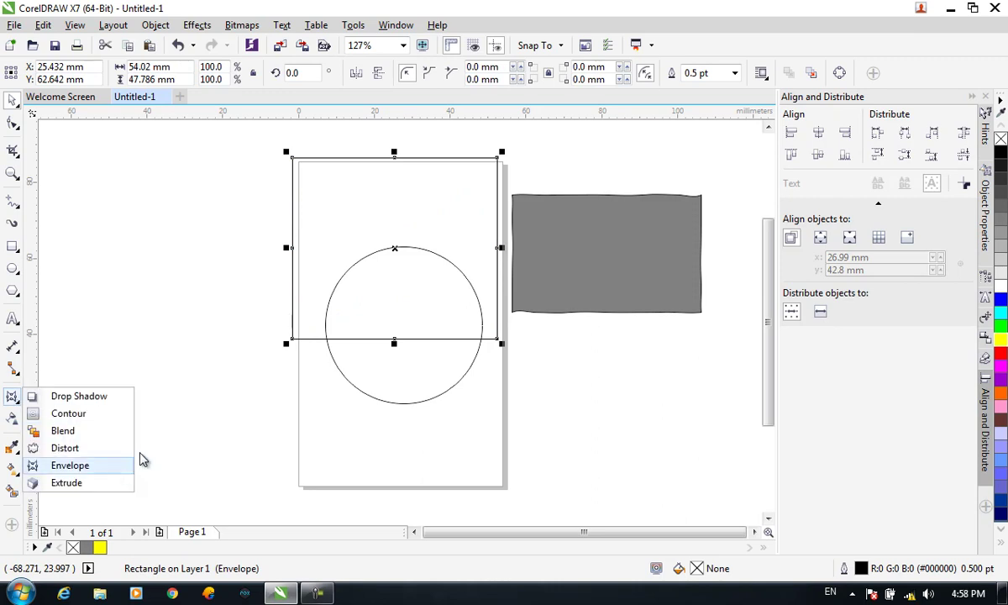
pyautogui.moveTo(385, 211); pyautogui.dragTo(164, 201)
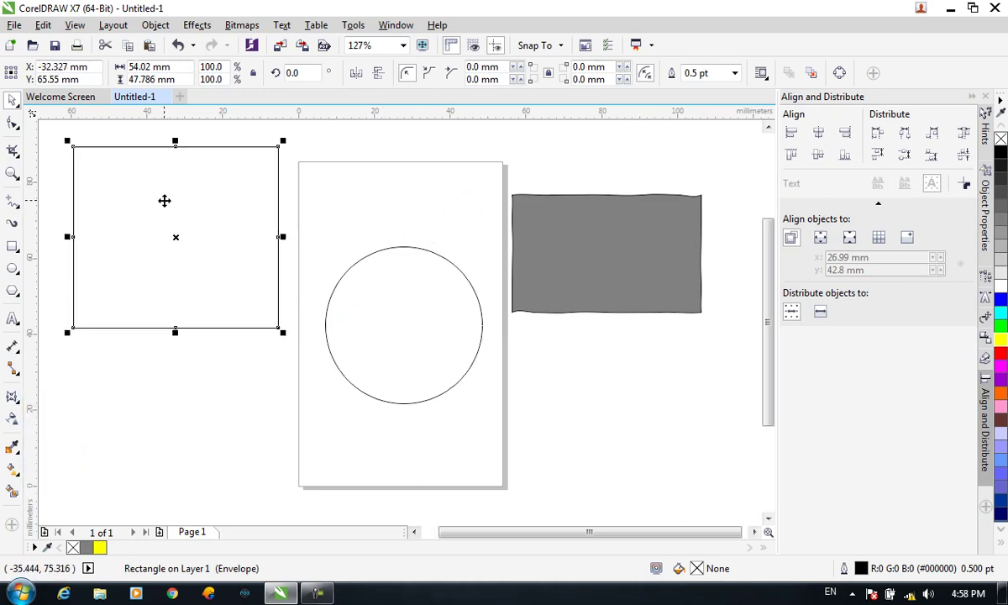
pyautogui.press('Delete')
pyautogui.click(454, 294)
pyautogui.press('Delete')
pyautogui.moveTo(554, 279); pyautogui.dragTo(329, 267)
pyautogui.moveTo(412, 265)
pyautogui.mouseDown()
pyautogui.moveTo(431, 257)
pyautogui.moveTo(425, 249)
pyautogui.mouseUp()
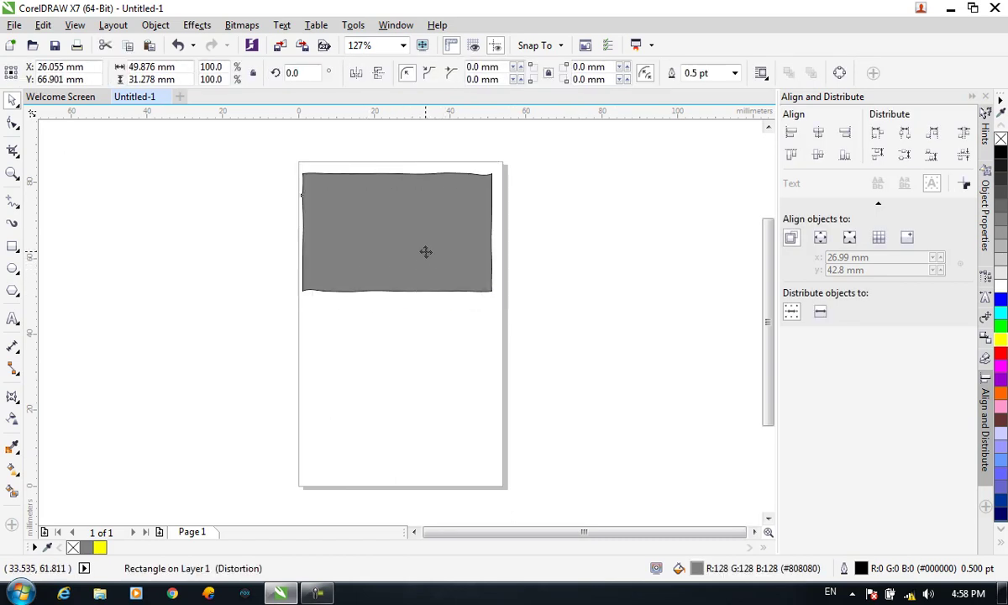
pyautogui.press('Delete')
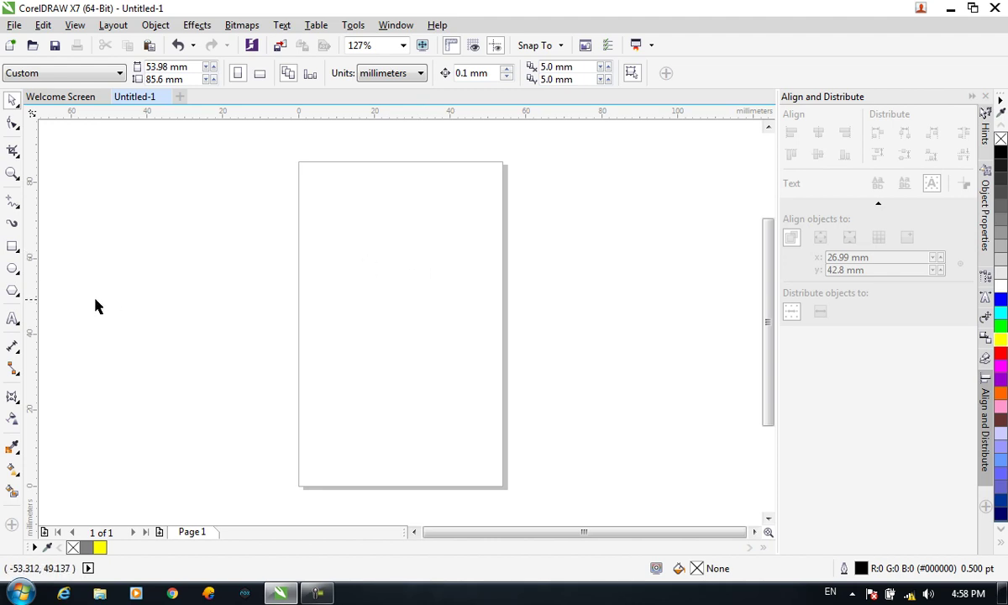
# - Add the centre-aligned artistic text "Extrude" in the upper half of the page
pyautogui.click(13, 318)
pyautogui.click(398, 289)
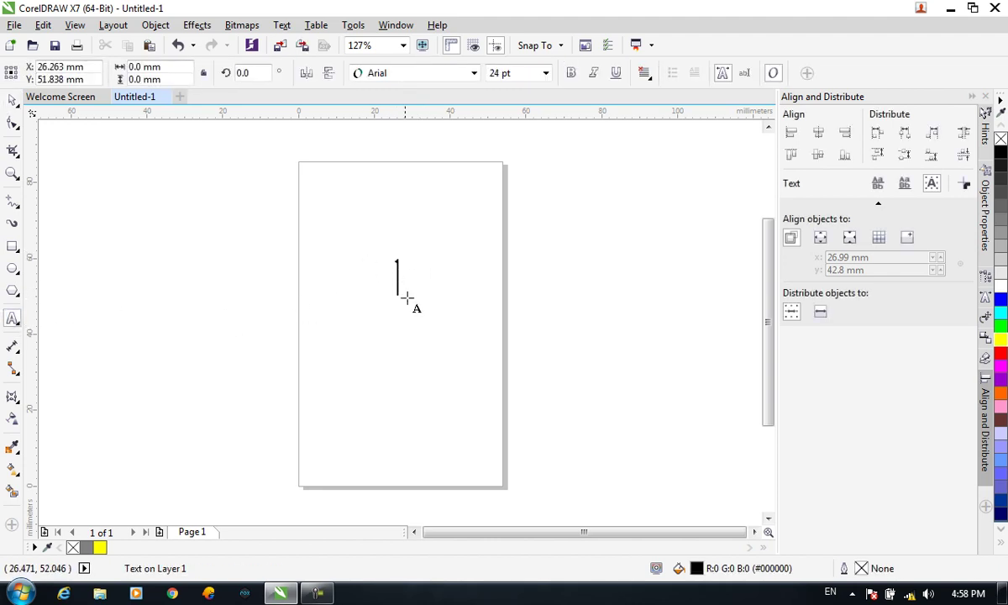
pyautogui.write('E')
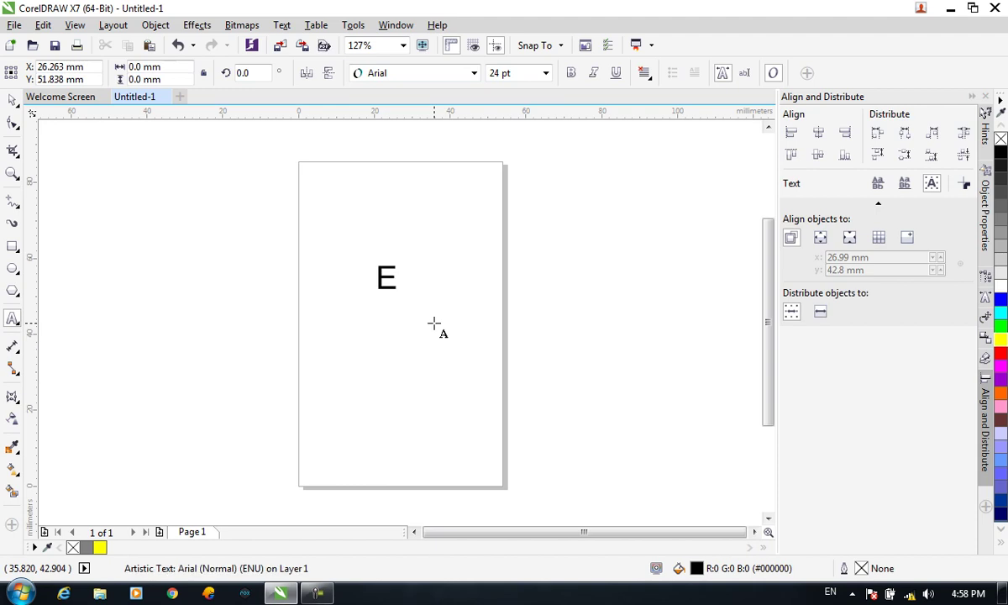
pyautogui.write('xtrude')
pyautogui.press('Escape')
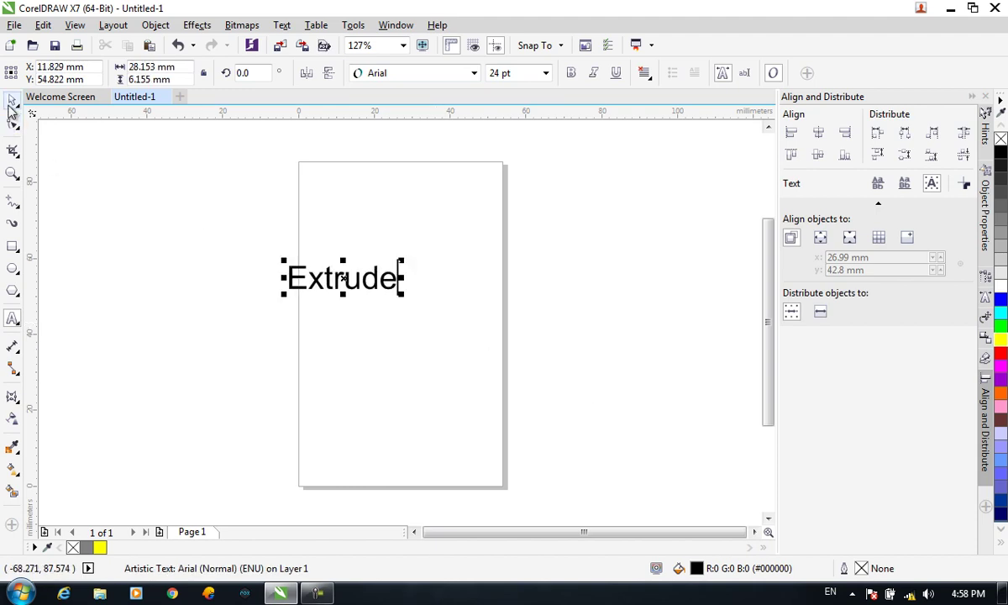
# - Set the "Extrude" text in Bauhaus 93, enlarge it to about 100 pt and centre it across the upper part of the page
pyautogui.click(464, 73)
pyautogui.moveTo(461, 141)
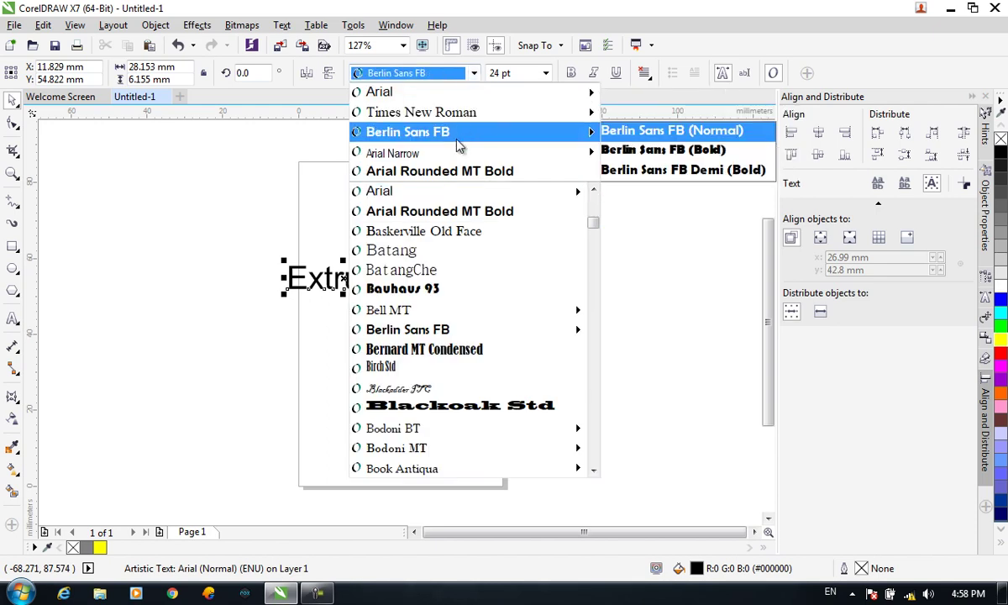
pyautogui.click(412, 288)
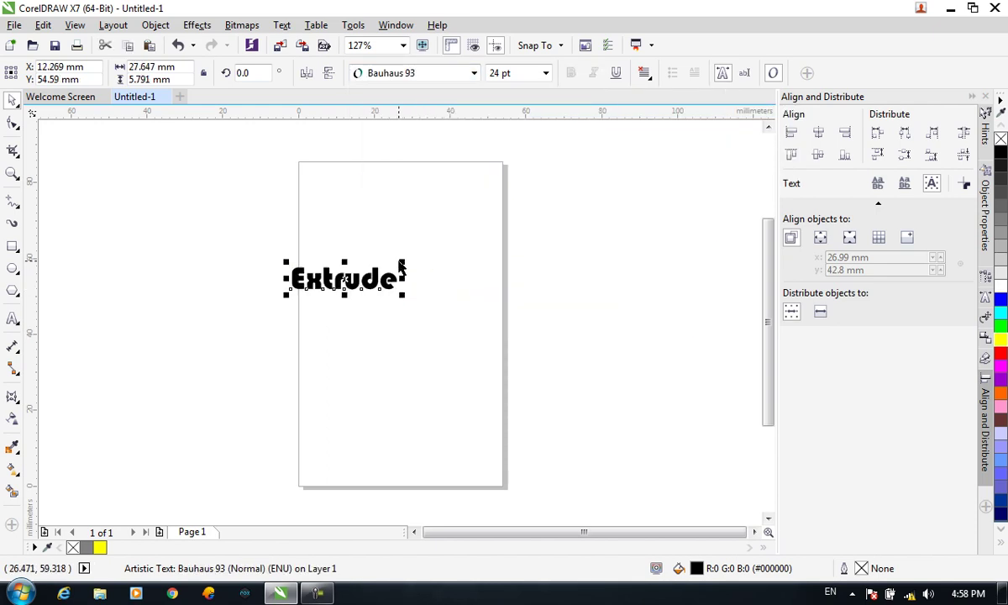
pyautogui.moveTo(400, 263); pyautogui.dragTo(573, 157)
pyautogui.moveTo(367, 311); pyautogui.dragTo(426, 263)
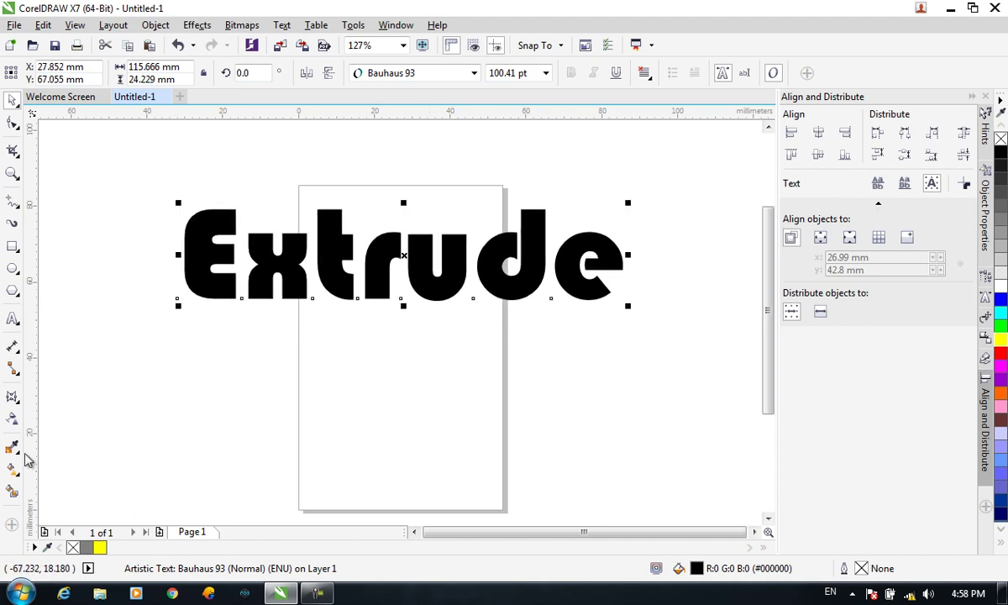
# - Try the Extrude Bottom Right preset on the text and clear the extrusion
pyautogui.click(15, 397)
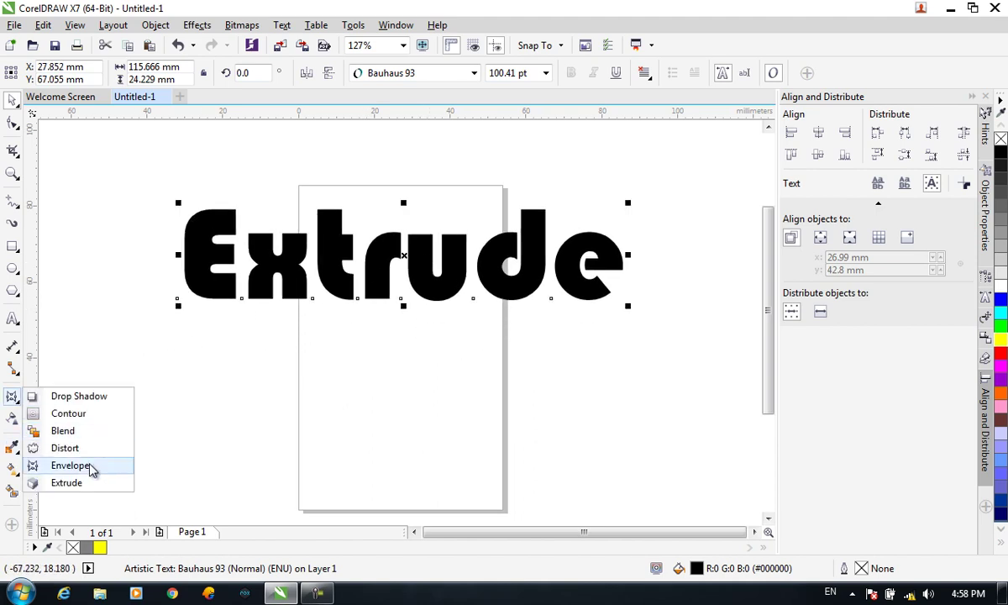
pyautogui.click(73, 484)
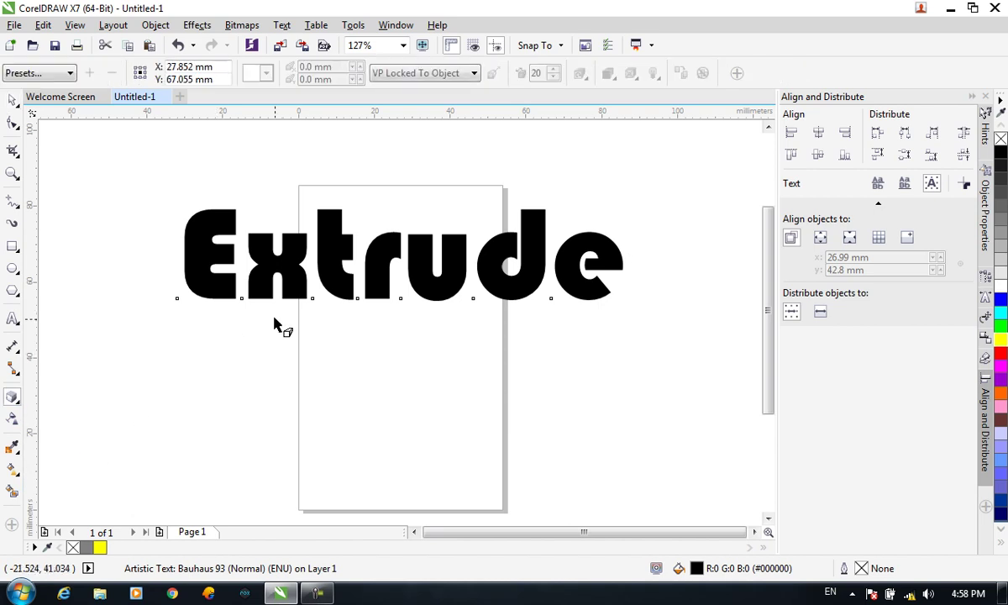
pyautogui.click(48, 73)
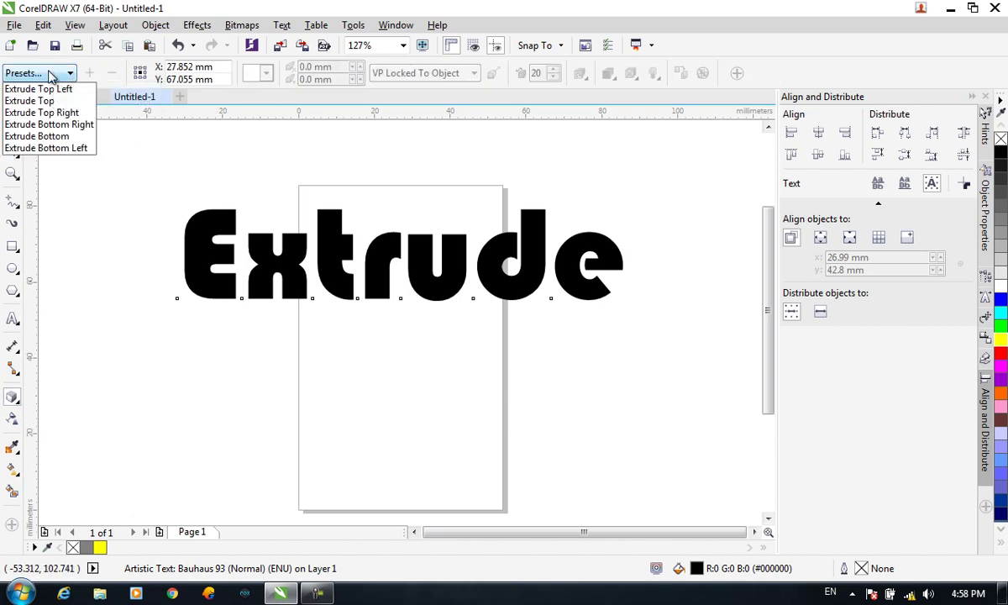
pyautogui.click(55, 128)
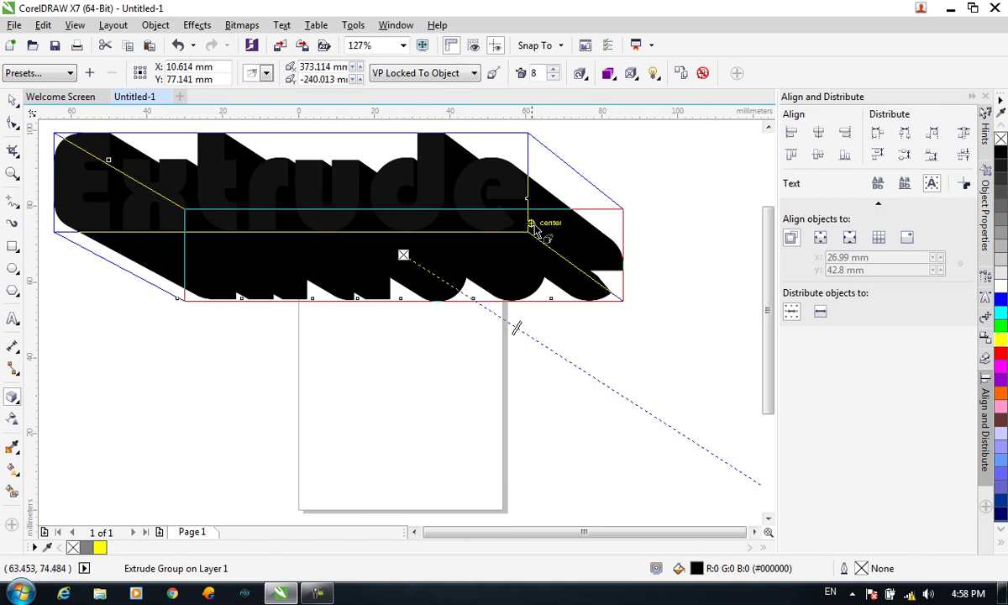
pyautogui.click(703, 73)
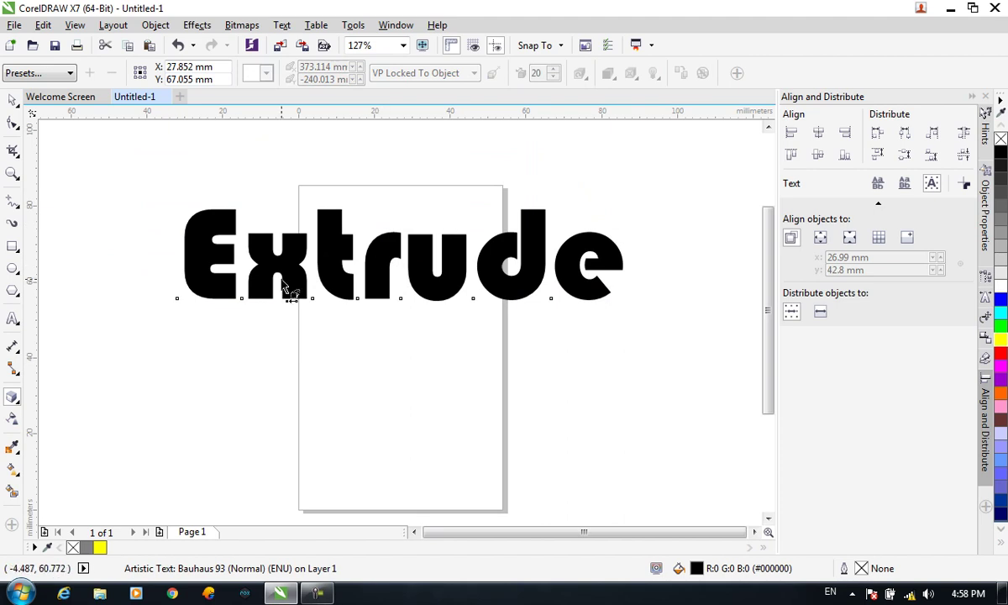
# - Extrude the text down to the right with the vanishing point about 98, -56 mm, try a parallel type, and choose the second perspective type
pyautogui.moveTo(285, 290); pyautogui.dragTo(589, 344)
pyautogui.moveTo(332, 254); pyautogui.dragTo(703, 467)
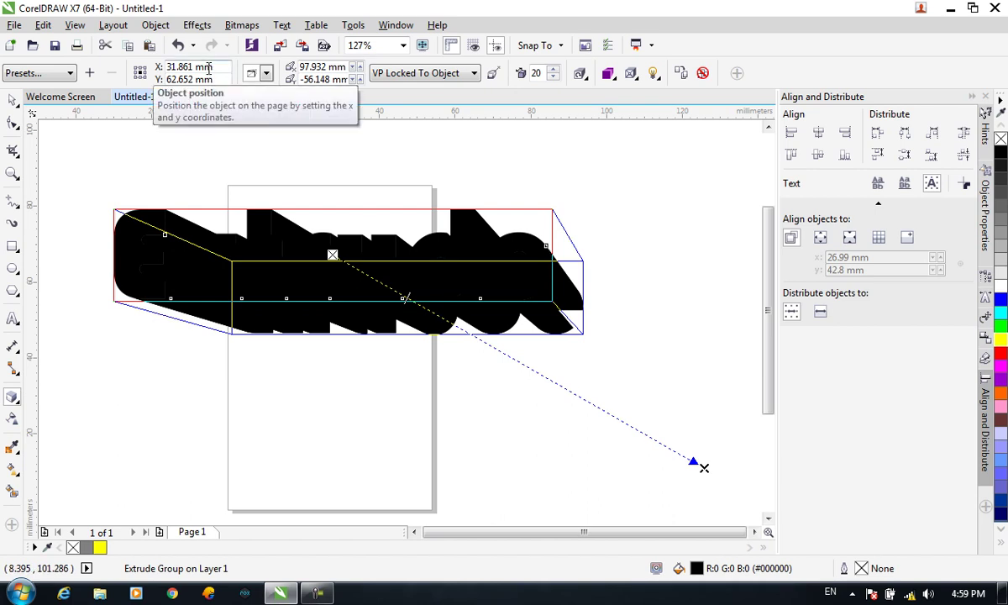
pyautogui.click(267, 74)
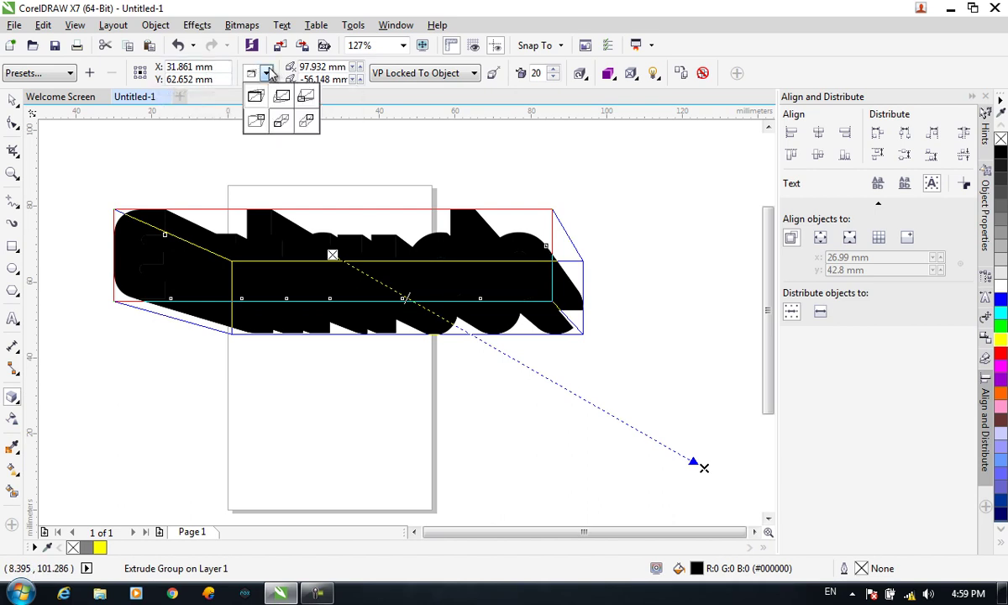
pyautogui.click(284, 121)
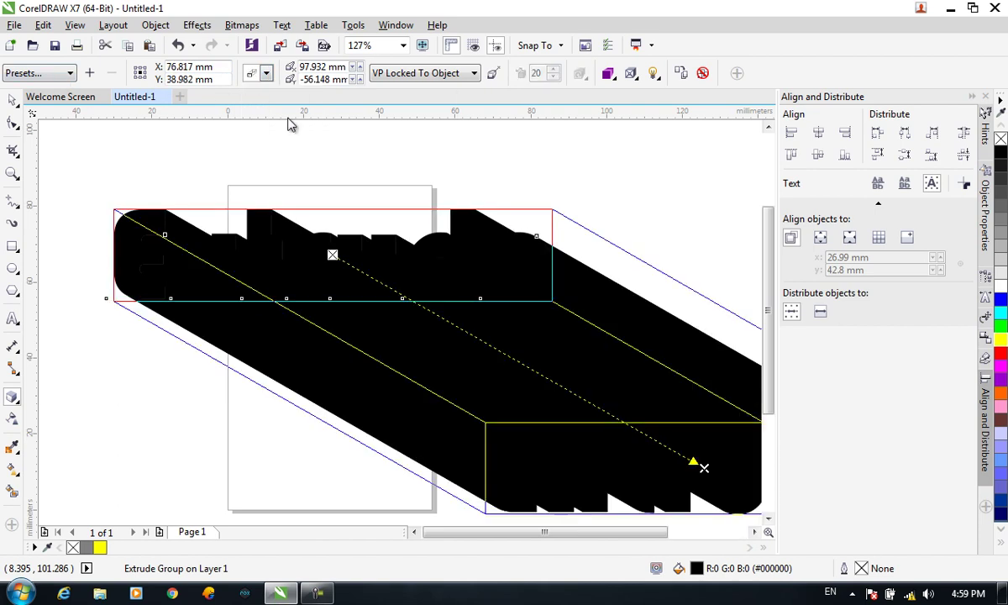
pyautogui.click(266, 73)
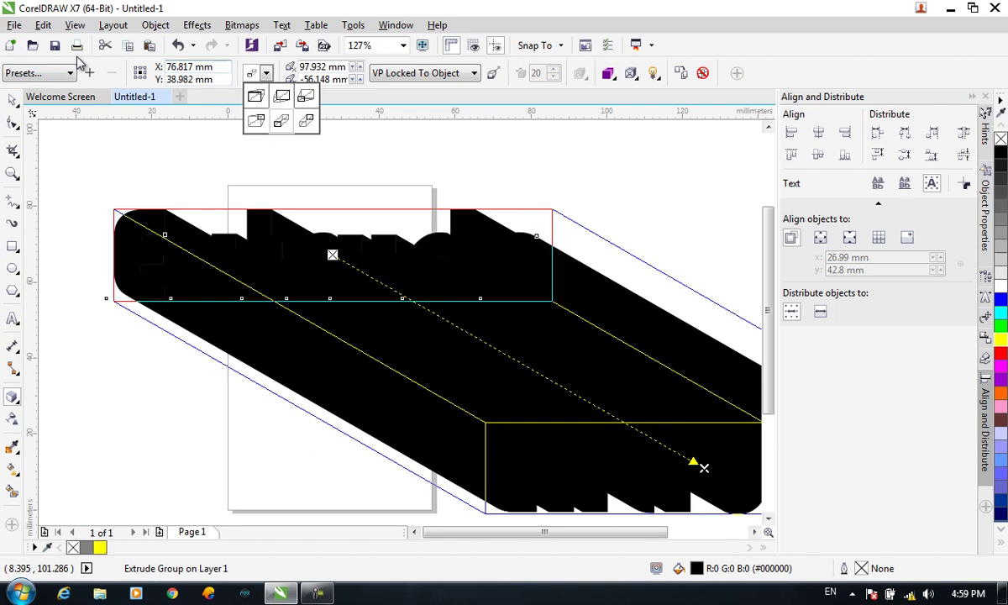
pyautogui.click(284, 98)
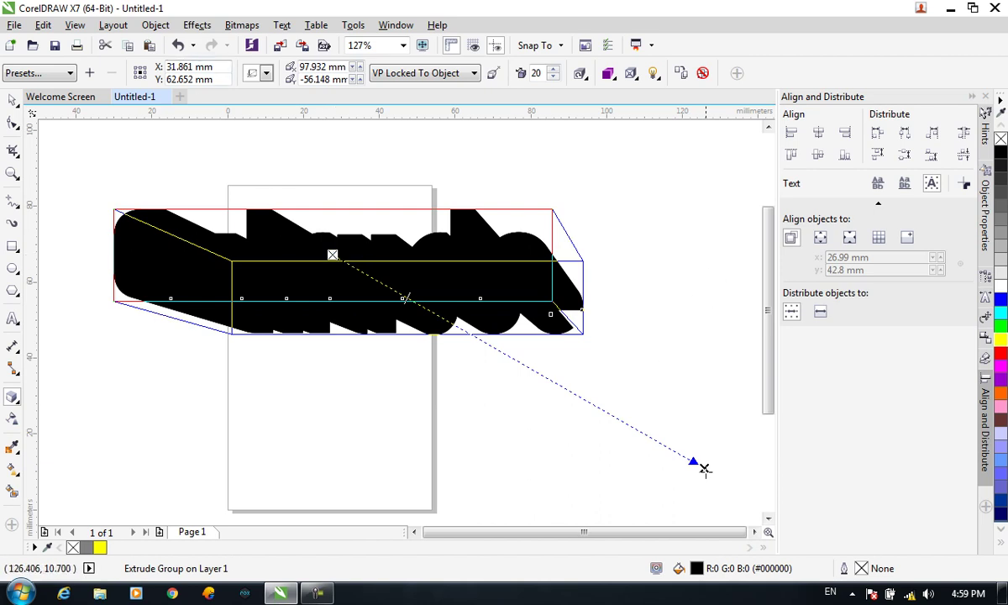
# - Move the extrusion's vanishing point up beyond the text's upper right, and increase its horizontal coordinate to 98.543 mm
pyautogui.moveTo(703, 470)
pyautogui.mouseDown()
pyautogui.moveTo(706, 331)
pyautogui.moveTo(666, 177)
pyautogui.mouseUp()
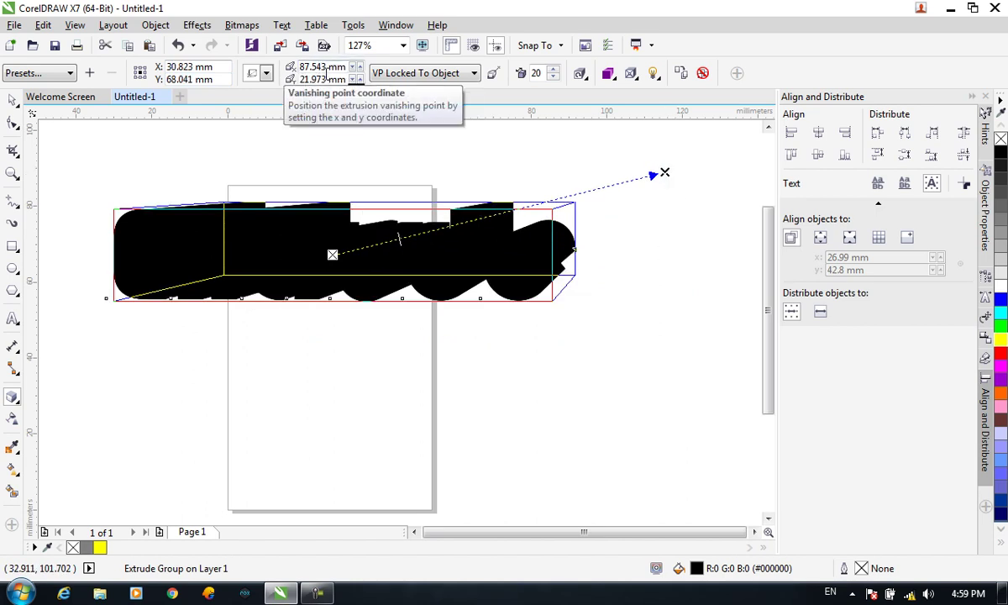
pyautogui.click(361, 68)
pyautogui.click(361, 68)
pyautogui.click(362, 67)
pyautogui.click(361, 67)
pyautogui.click(361, 67)
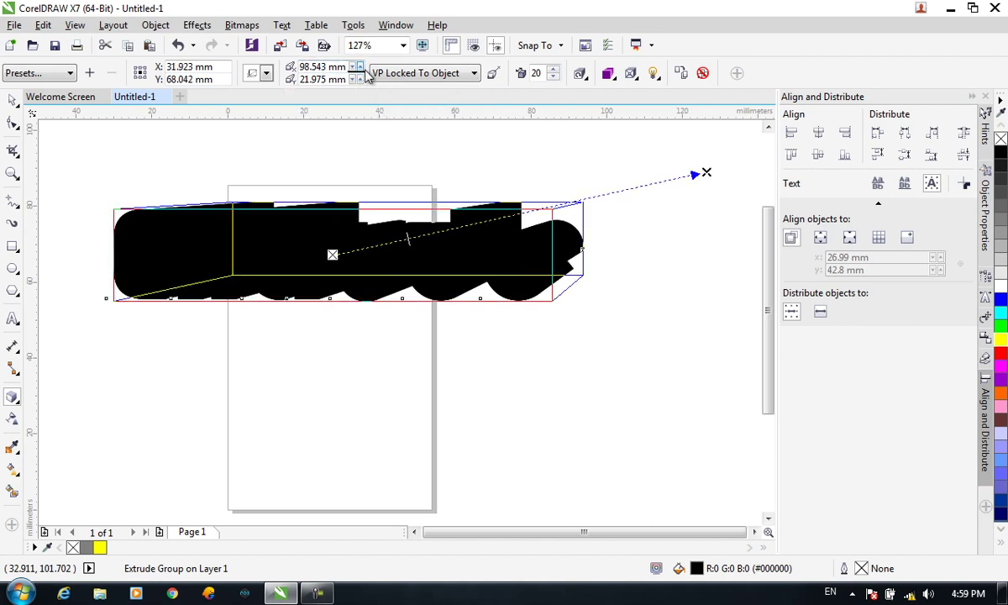
# - Lower the vanishing point's vertical coordinate to -40.026 mm
pyautogui.click(360, 80)
pyautogui.click(359, 80)
pyautogui.click(359, 81)
pyautogui.click(353, 80)
pyautogui.click(352, 80)
pyautogui.click(353, 80)
pyautogui.click(352, 79)
pyautogui.click(353, 80)
pyautogui.click(353, 79)
pyautogui.click(353, 80)
pyautogui.click(353, 79)
pyautogui.click(353, 79)
pyautogui.click(353, 79)
pyautogui.click(352, 79)
pyautogui.click(353, 80)
pyautogui.click(353, 80)
pyautogui.click(352, 79)
pyautogui.click(353, 80)
pyautogui.click(352, 80)
pyautogui.click(353, 80)
pyautogui.click(353, 80)
pyautogui.click(353, 80)
pyautogui.click(353, 80)
pyautogui.click(353, 80)
pyautogui.click(352, 80)
pyautogui.click(352, 80)
pyautogui.click(352, 80)
pyautogui.click(353, 80)
pyautogui.click(353, 80)
pyautogui.click(353, 79)
pyautogui.click(353, 80)
pyautogui.click(352, 80)
pyautogui.click(353, 80)
pyautogui.click(352, 79)
pyautogui.click(353, 80)
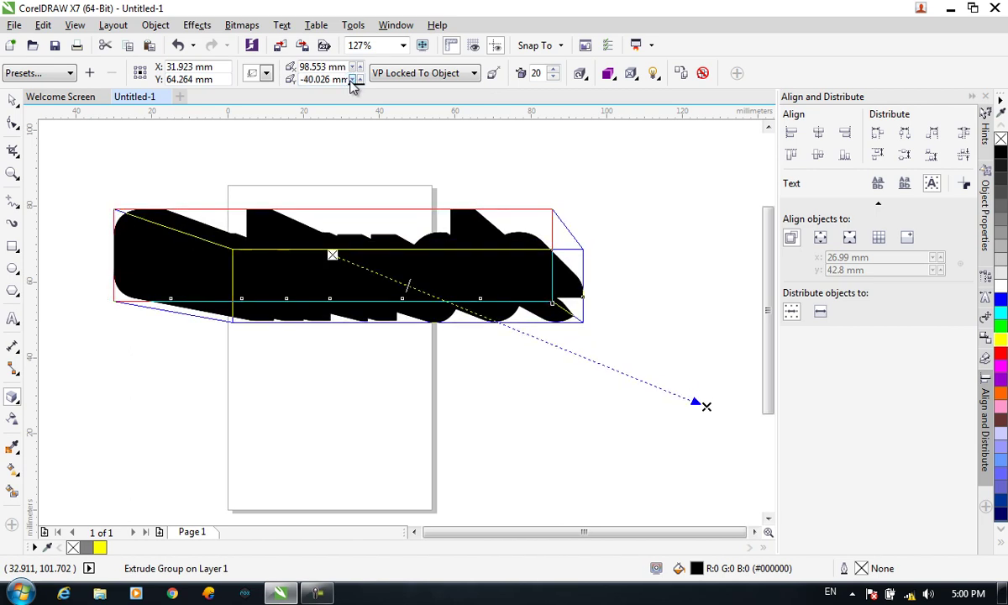
# - Keep VP Locked To Object, reference the vanishing point coordinates to the page, and move the point to about 116, 18.6 mm
pyautogui.click(435, 76)
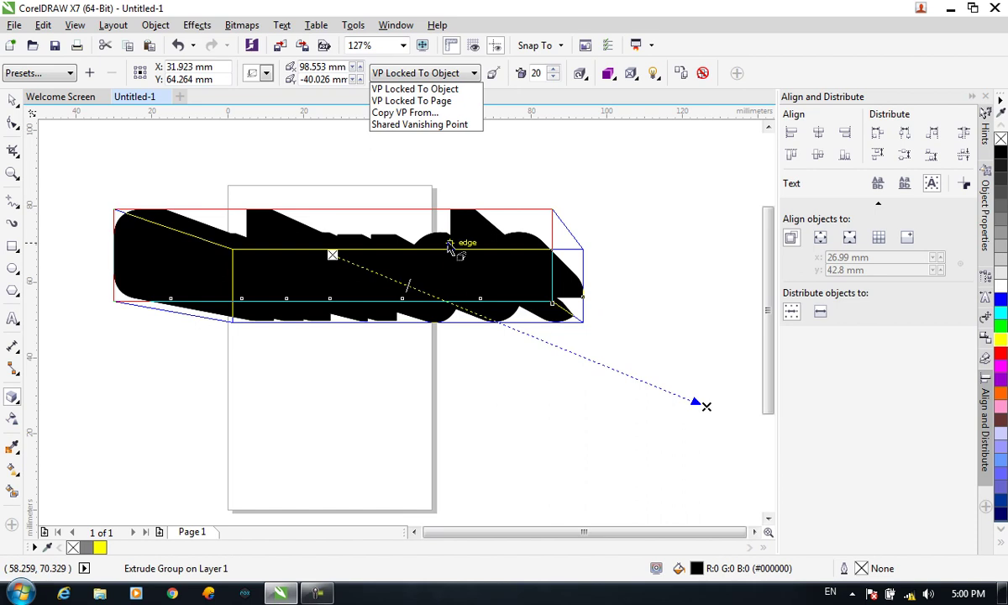
pyautogui.click(467, 89)
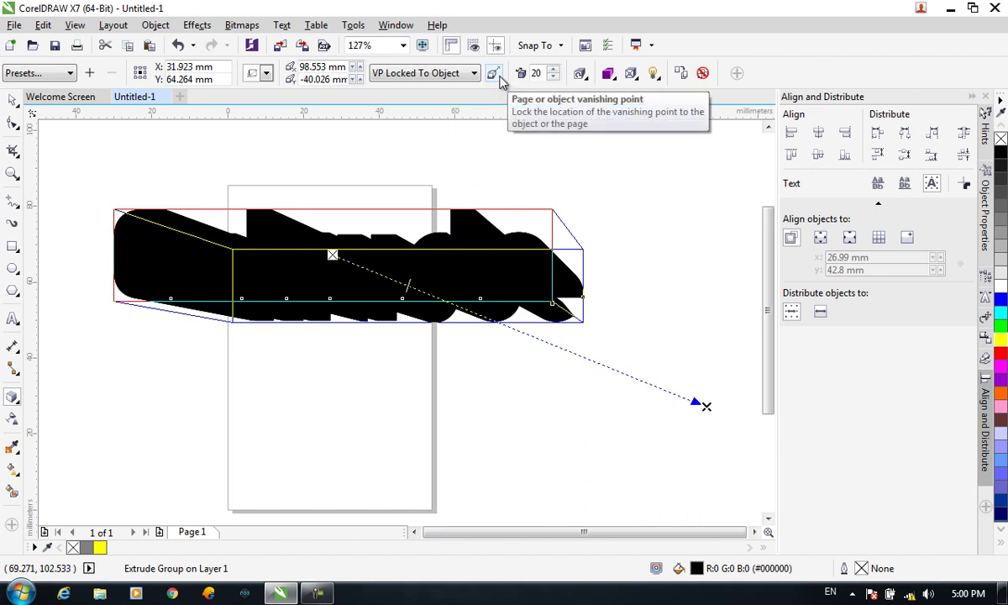
pyautogui.click(495, 75)
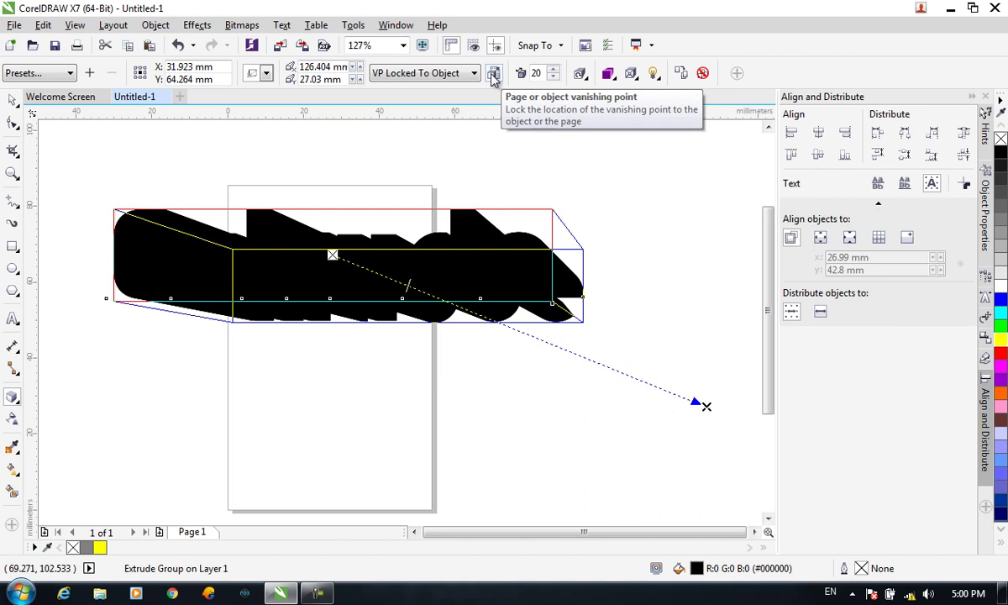
pyautogui.moveTo(704, 407); pyautogui.dragTo(665, 436)
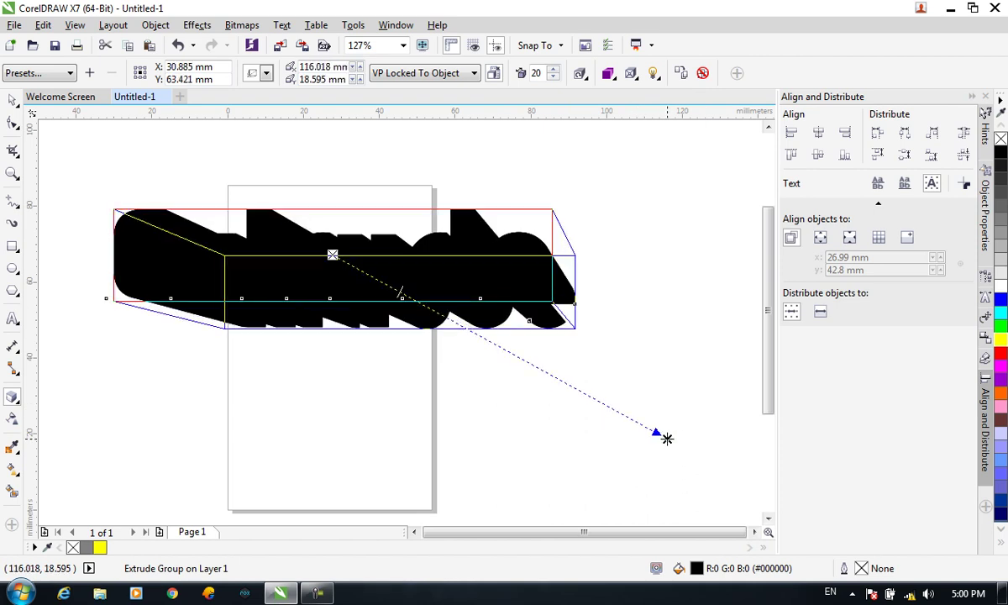
# - Reference the vanishing point to the object and move it to about 82.8, -55.3 mm
pyautogui.click(493, 73)
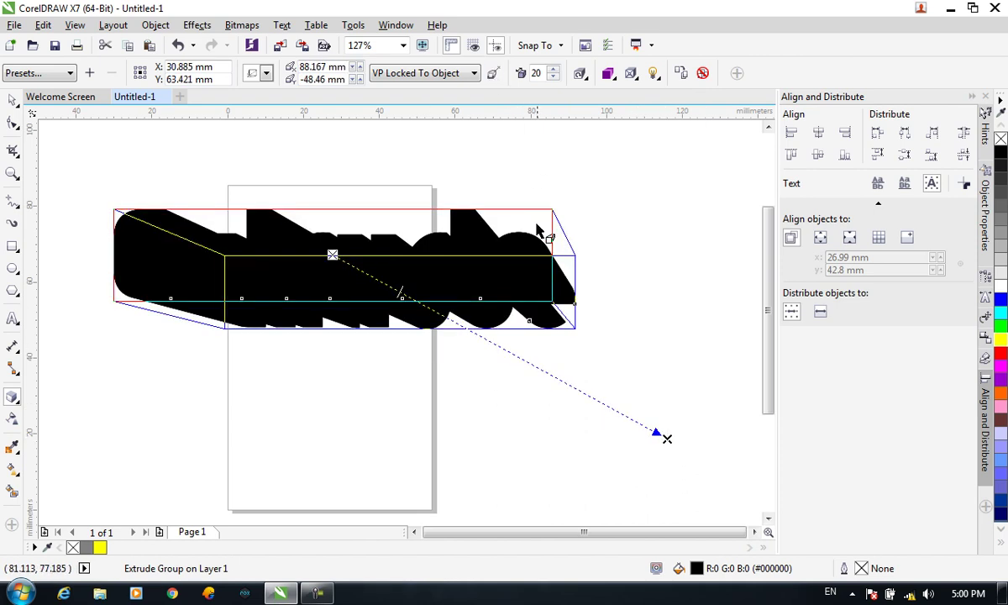
pyautogui.moveTo(667, 438)
pyautogui.mouseDown()
pyautogui.moveTo(690, 326)
pyautogui.moveTo(645, 465)
pyautogui.mouseUp()
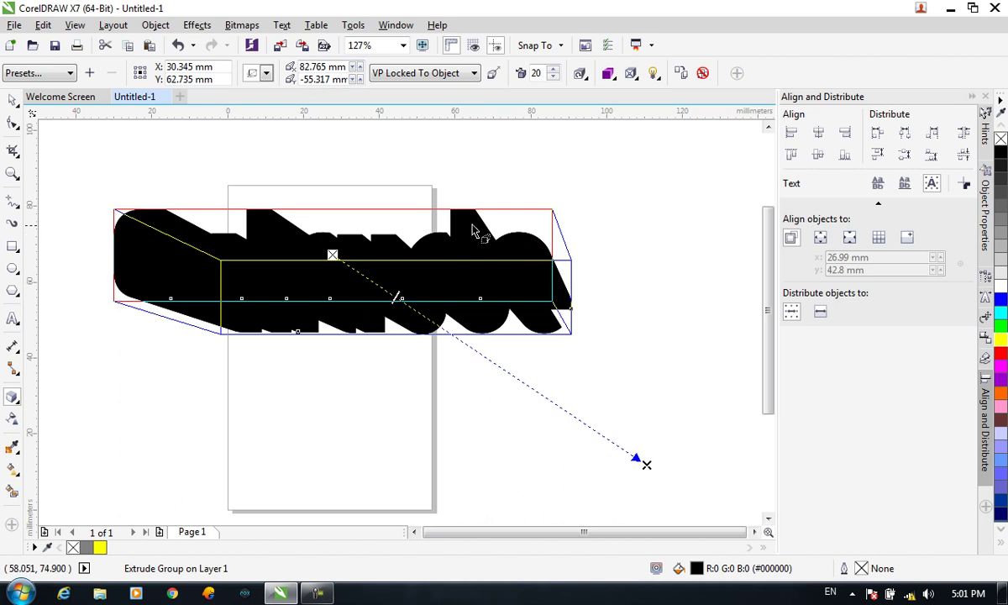
# - Set the extrusion depth to 30 and rotate the extruded text in 3D so its baseline rises to the right
pyautogui.click(536, 73)
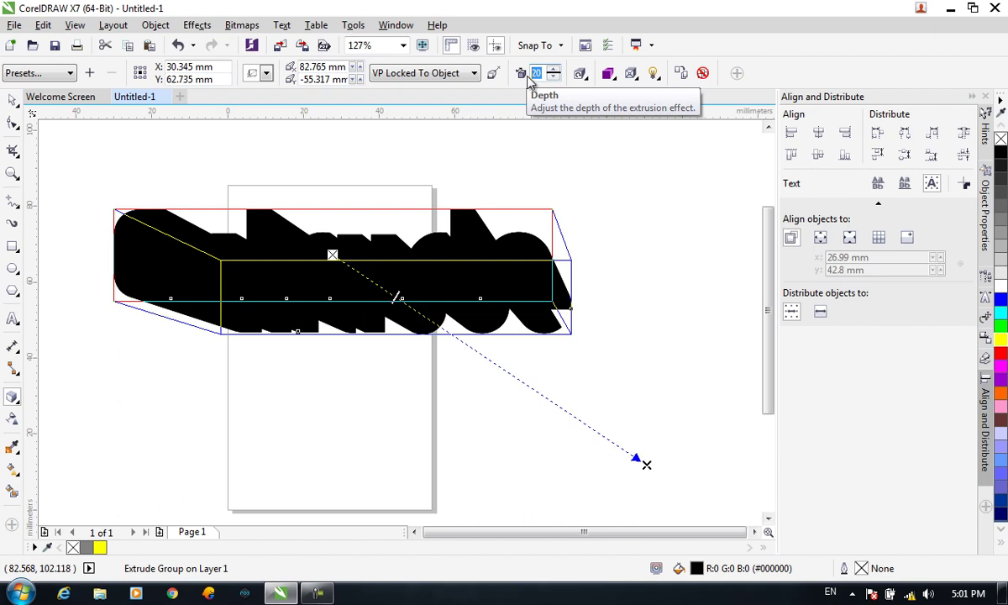
pyautogui.press('Return')
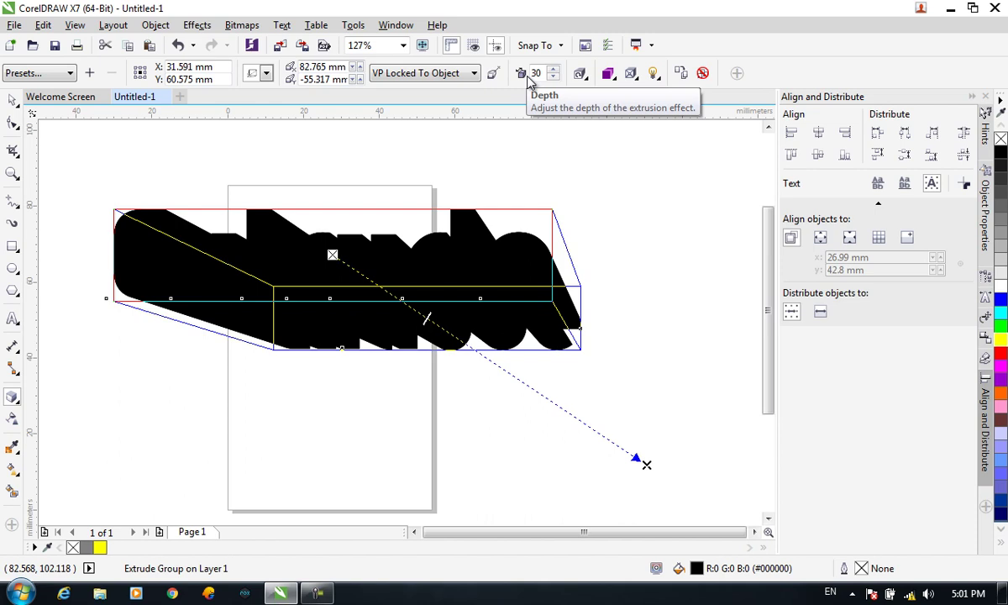
pyautogui.click(579, 74)
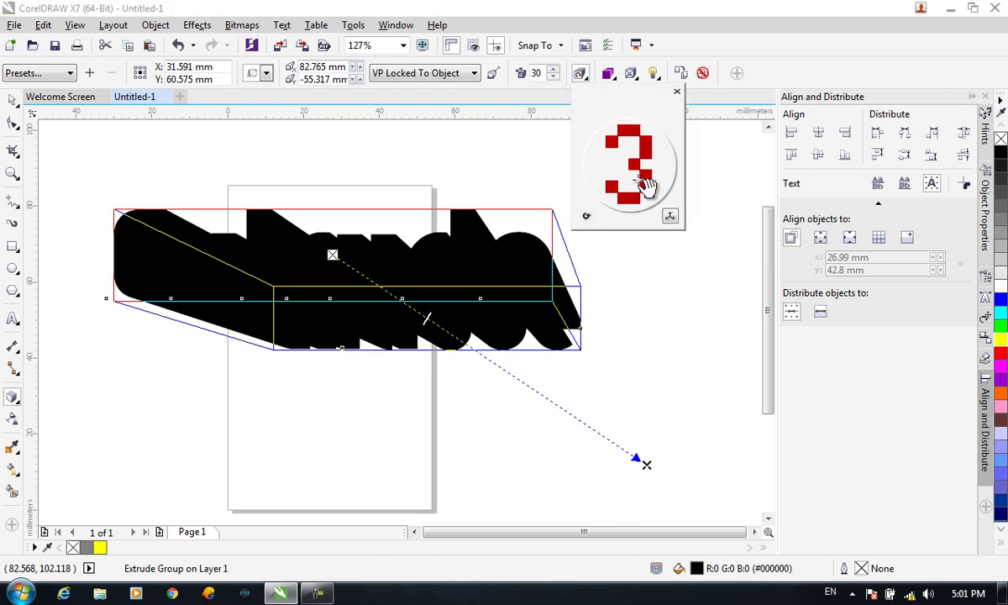
pyautogui.moveTo(651, 183); pyautogui.dragTo(616, 197)
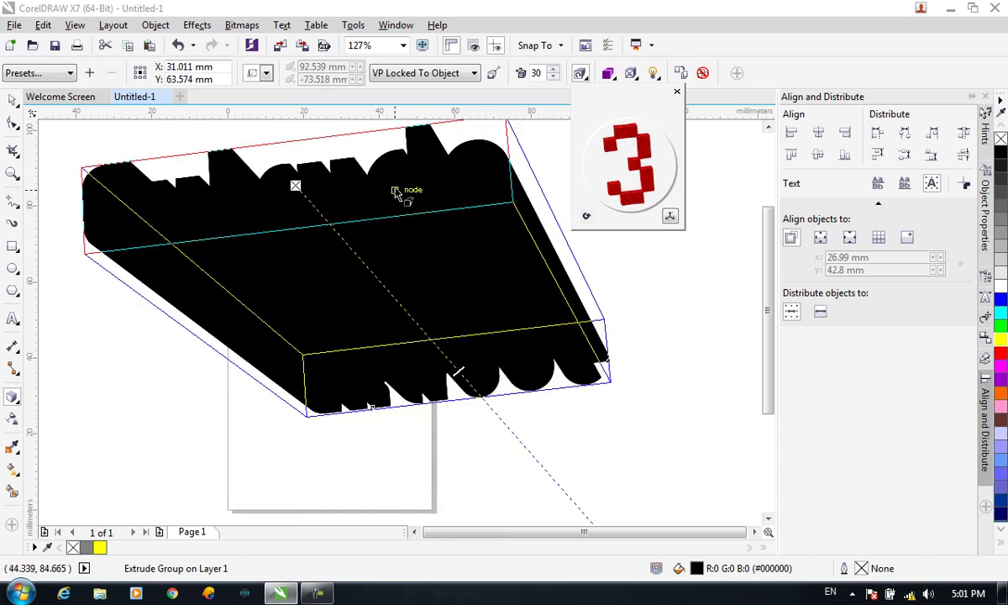
# - Set the extrusion colour to solid yellow and the text's fill to dark gray (#1A1A1A)
pyautogui.click(608, 75)
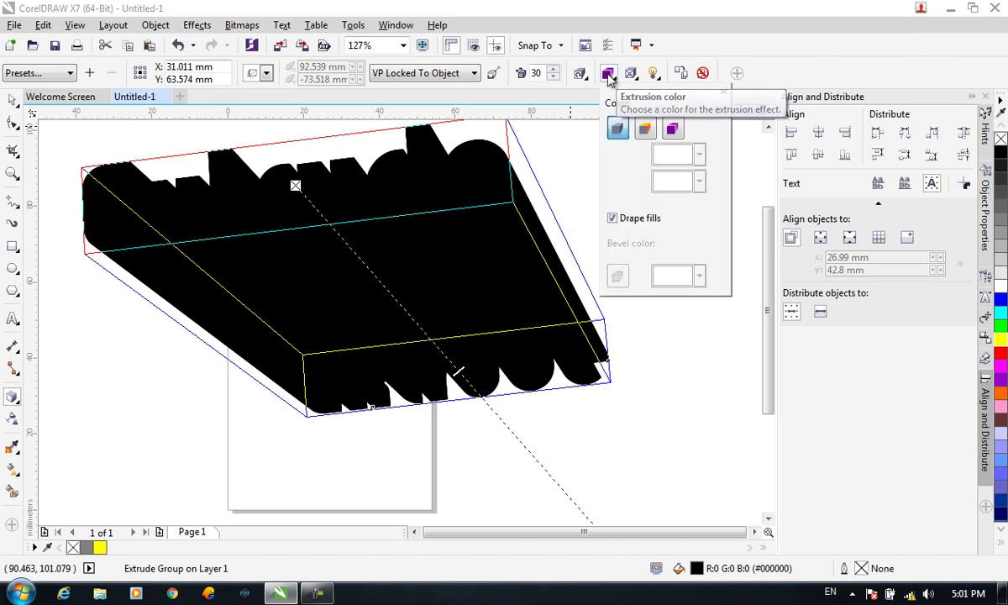
pyautogui.click(653, 134)
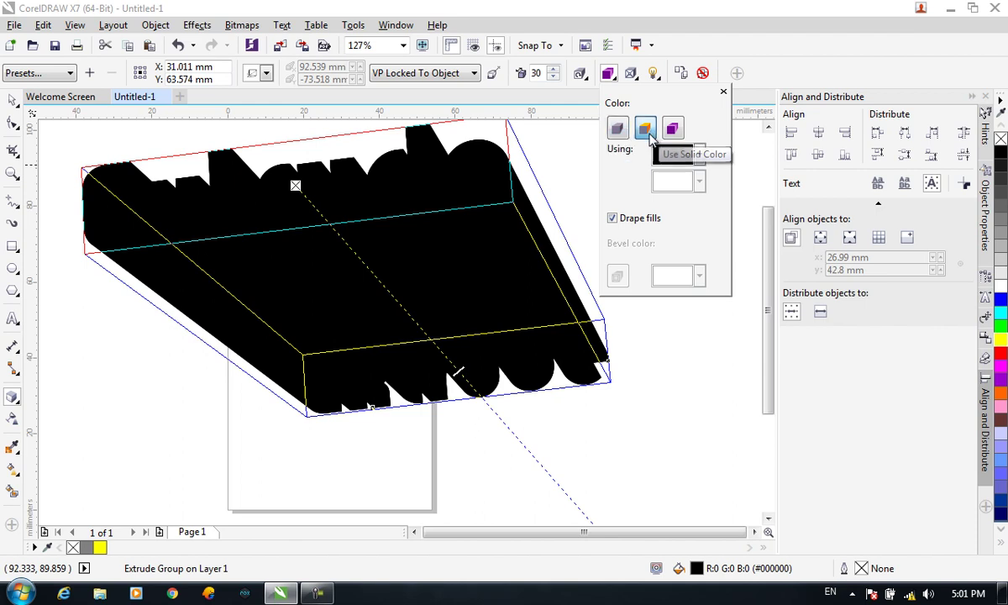
pyautogui.click(699, 154)
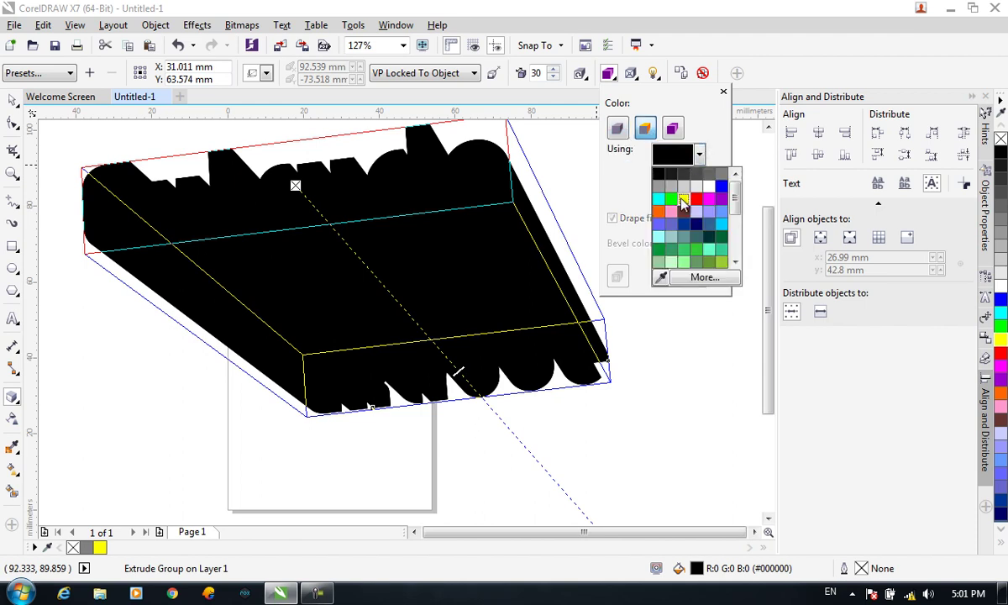
pyautogui.click(682, 199)
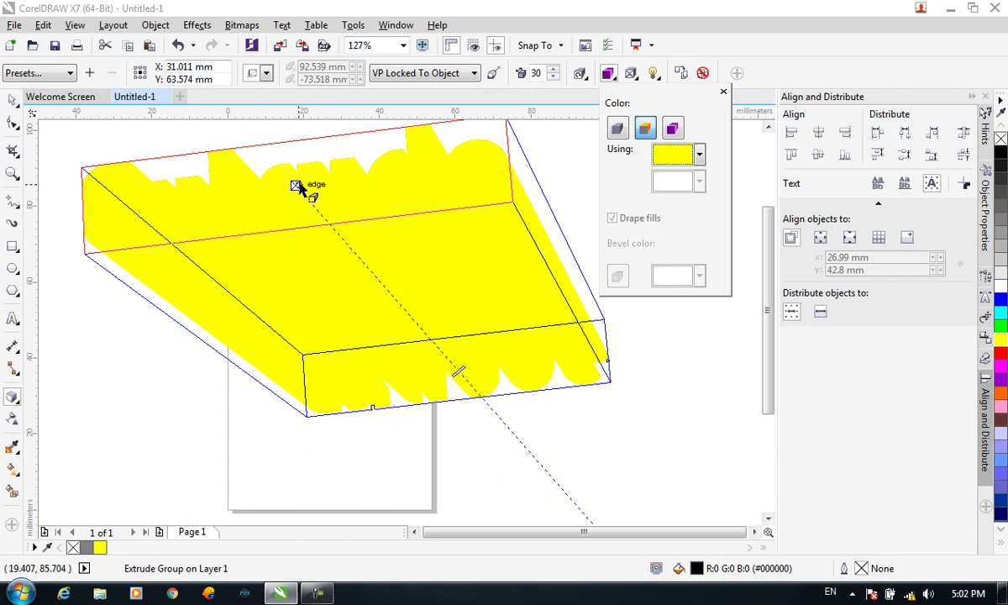
pyautogui.click(617, 127)
pyautogui.click(644, 129)
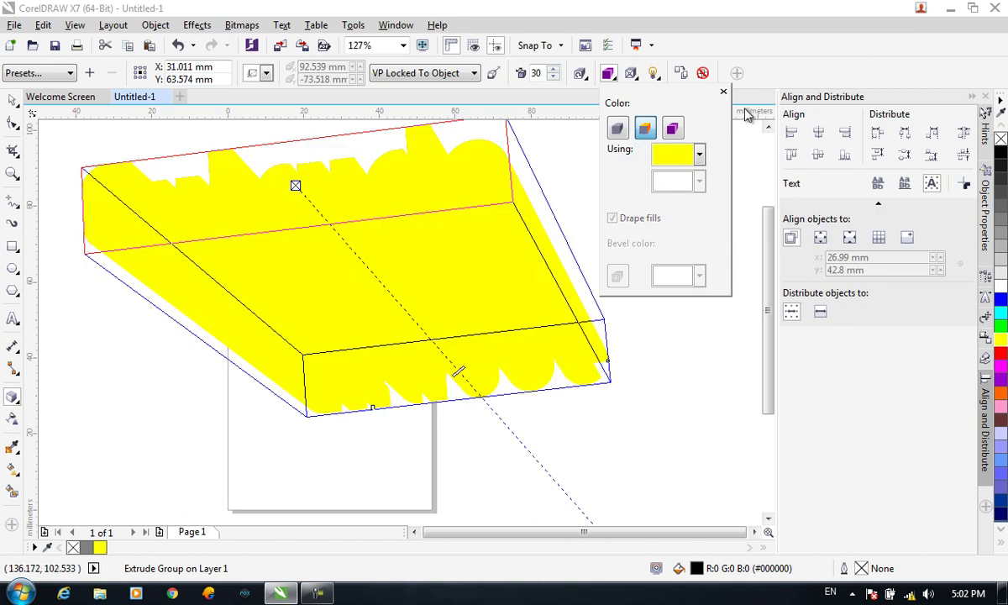
pyautogui.click(723, 92)
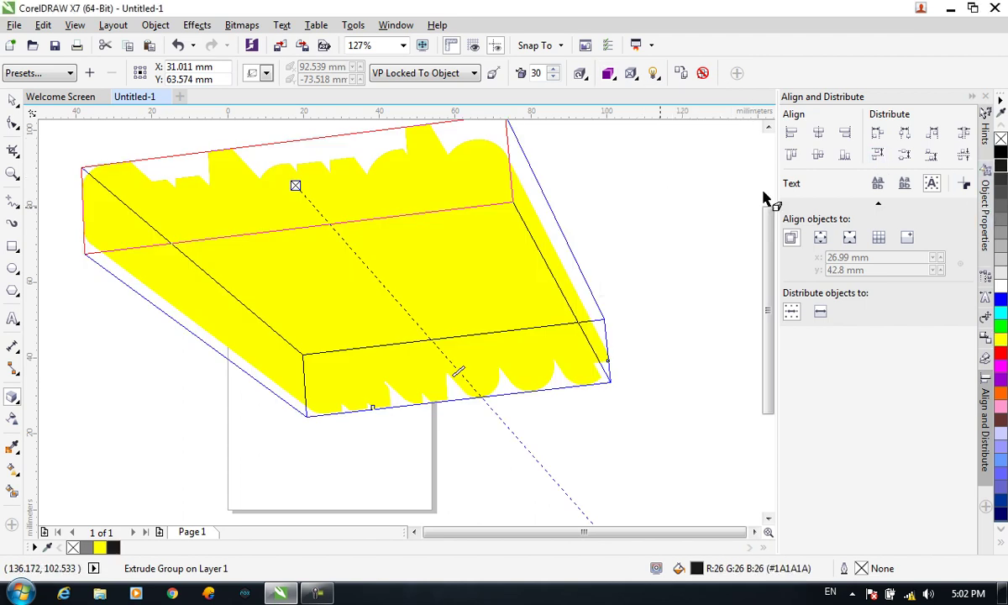
# - Select and shift the extruded text, and clear its extrusion effect
pyautogui.click(13, 99)
pyautogui.click(372, 193)
pyautogui.moveTo(372, 193); pyautogui.dragTo(434, 272)
pyautogui.click(702, 73)
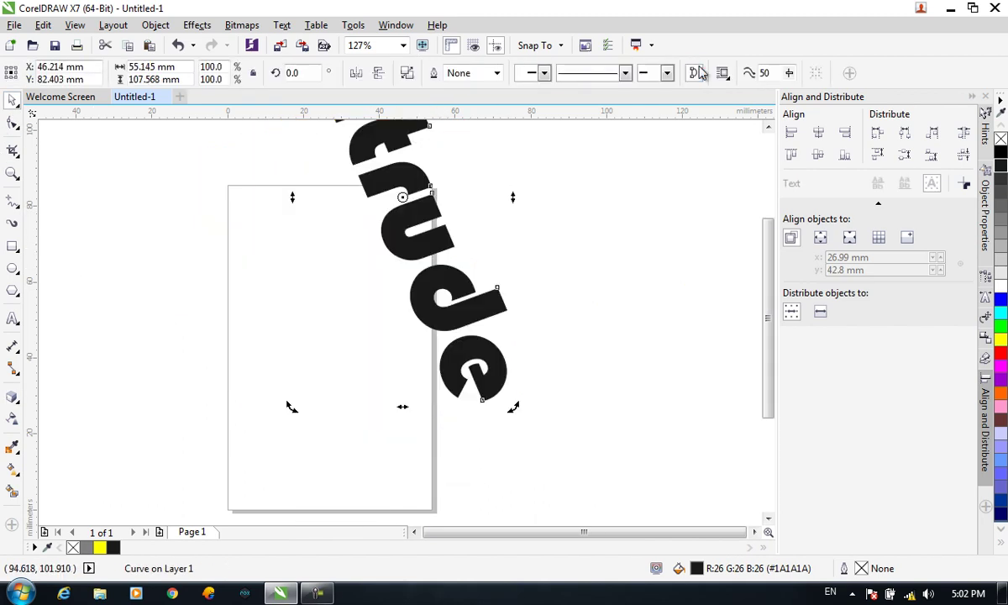
# - Rotate the text about 67.5° counter-clockwise until it is horizontal, and move it down across the upper half of the page
pyautogui.moveTo(513, 407); pyautogui.dragTo(641, 169)
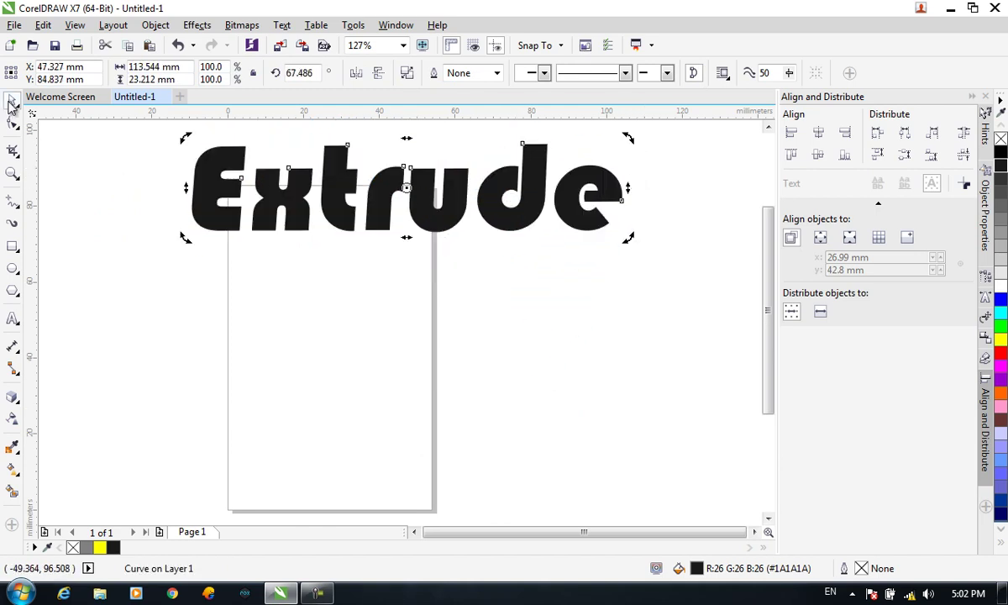
pyautogui.click(383, 209)
pyautogui.moveTo(383, 208); pyautogui.dragTo(366, 298)
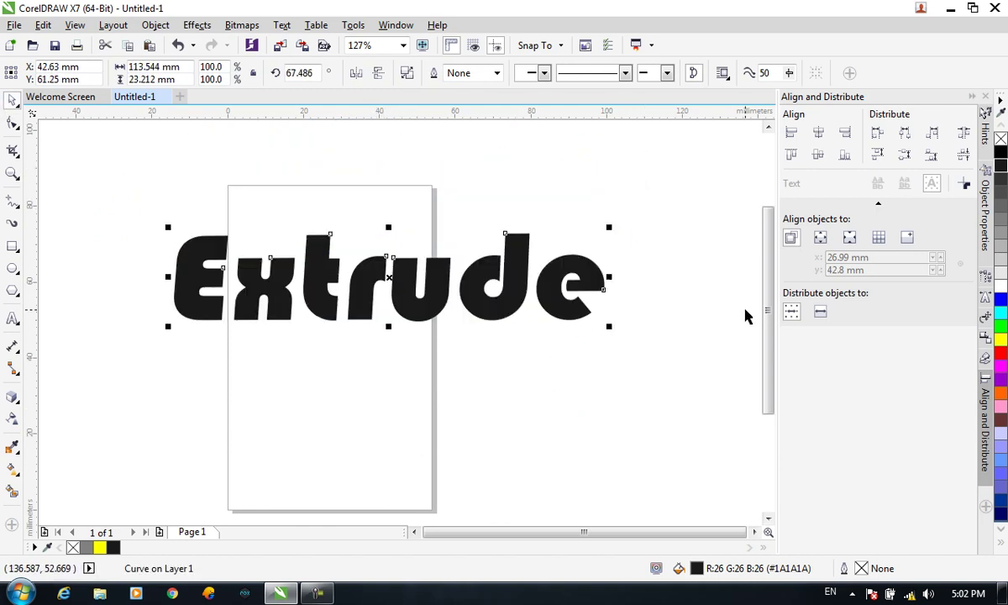
# - Fill the text with blue (#0000FF) and extrude it toward a vanishing point about 92 mm right and 51 mm below its centre
pyautogui.click(1000, 299)
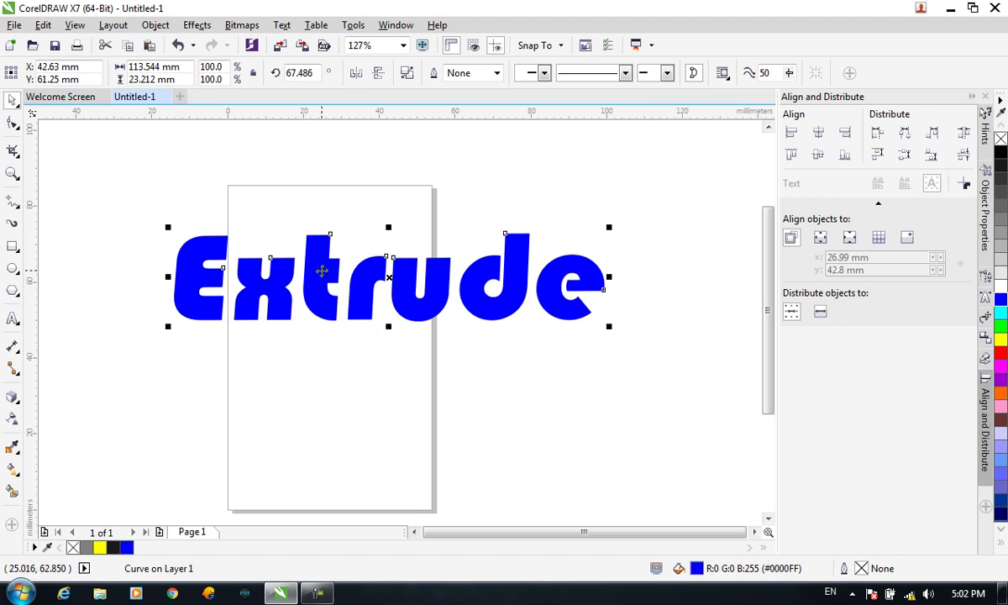
pyautogui.click(12, 396)
pyautogui.moveTo(383, 286); pyautogui.dragTo(736, 468)
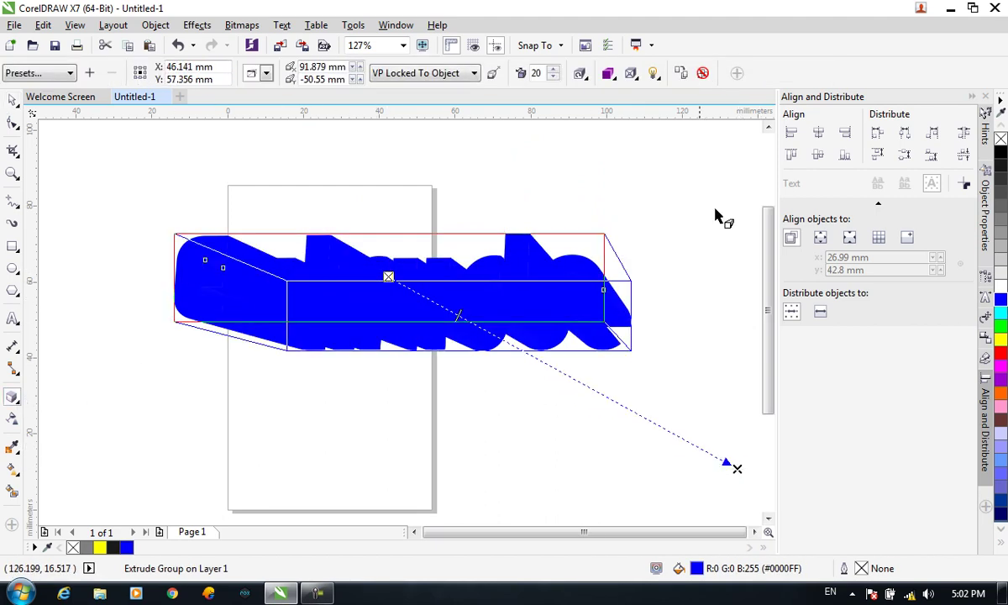
# - Set the text's extrusion colour to solid red
pyautogui.click(608, 74)
pyautogui.click(644, 128)
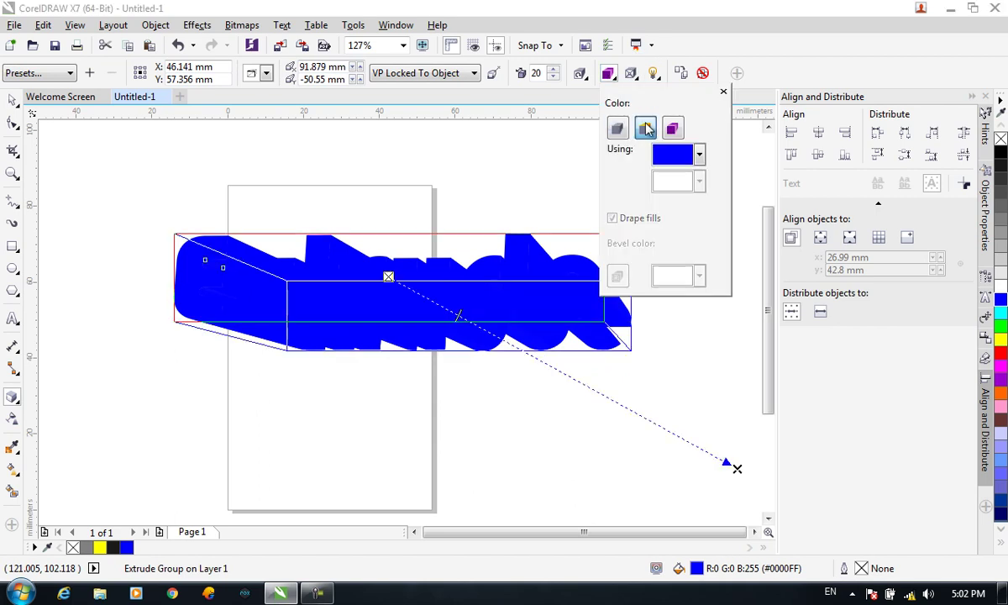
pyautogui.click(698, 155)
pyautogui.click(697, 186)
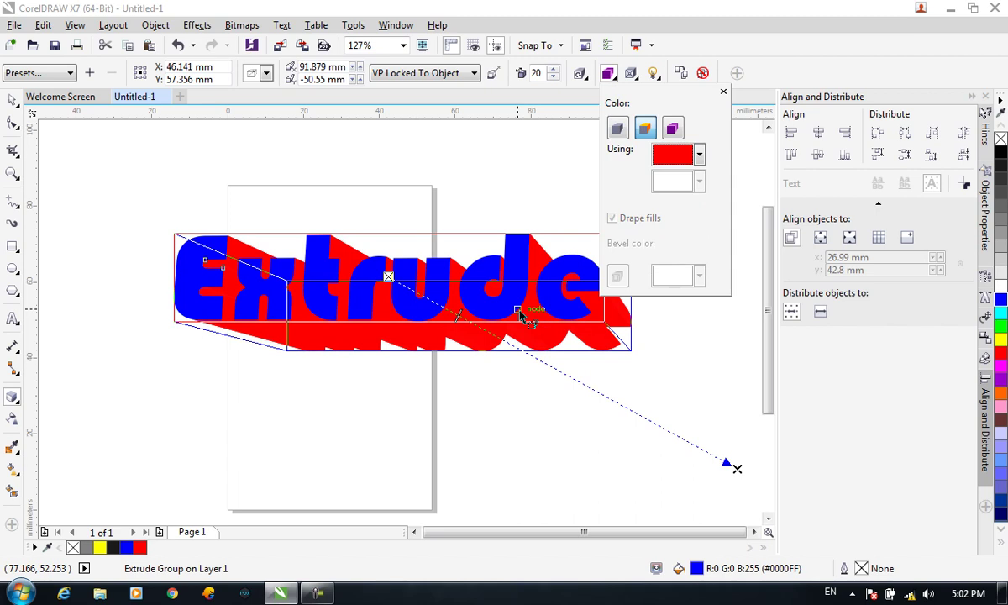
# - Apply colour shading from black to gray to the text's extrusion
pyautogui.click(673, 130)
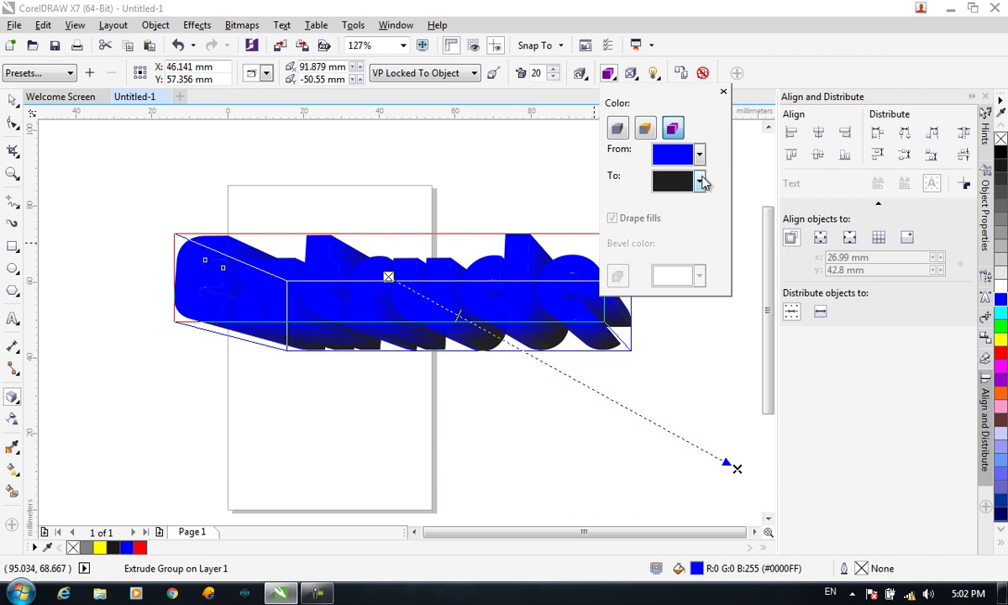
pyautogui.click(698, 155)
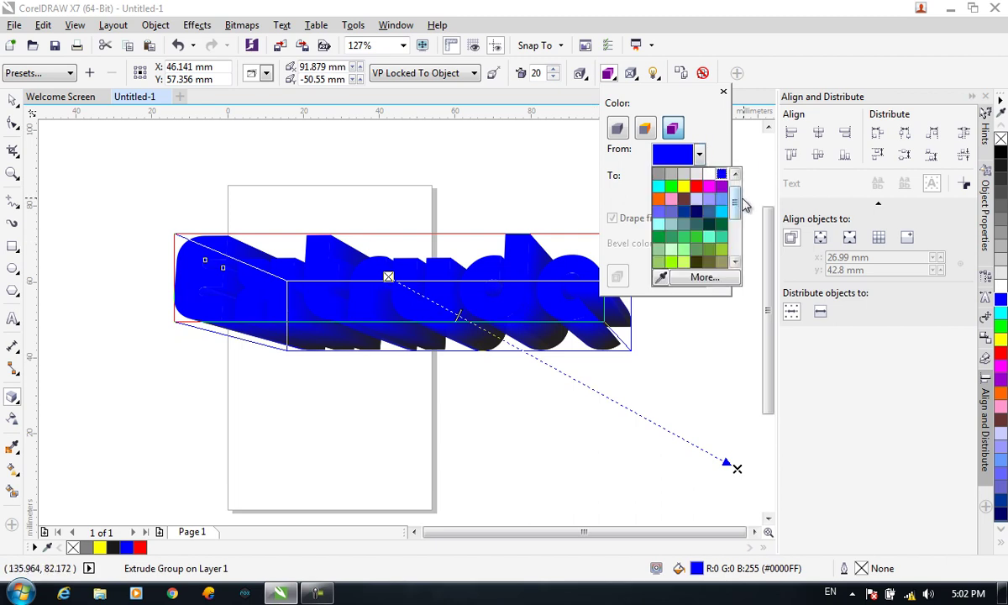
pyautogui.click(657, 177)
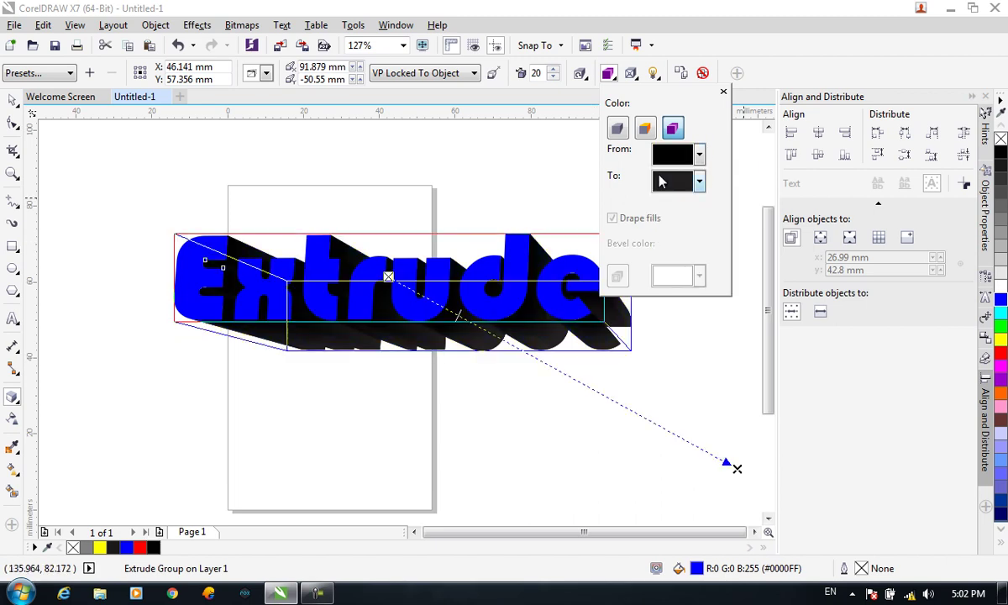
pyautogui.click(699, 182)
pyautogui.click(708, 203)
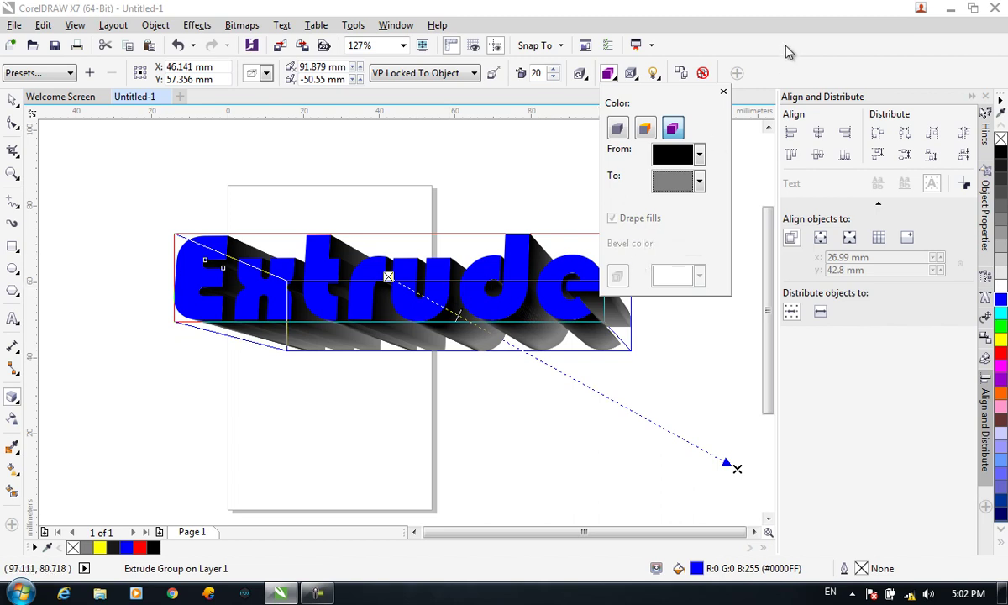
pyautogui.click(736, 43)
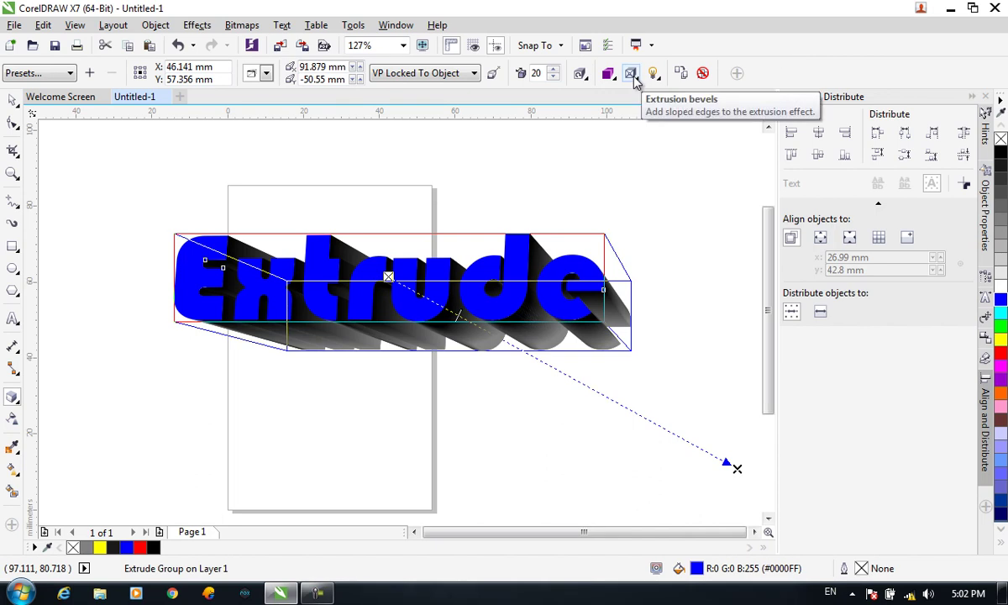
# - Try to add a bevel to the extruded text twice, and try to extrude the text again
pyautogui.scroll(4, 519, 290)
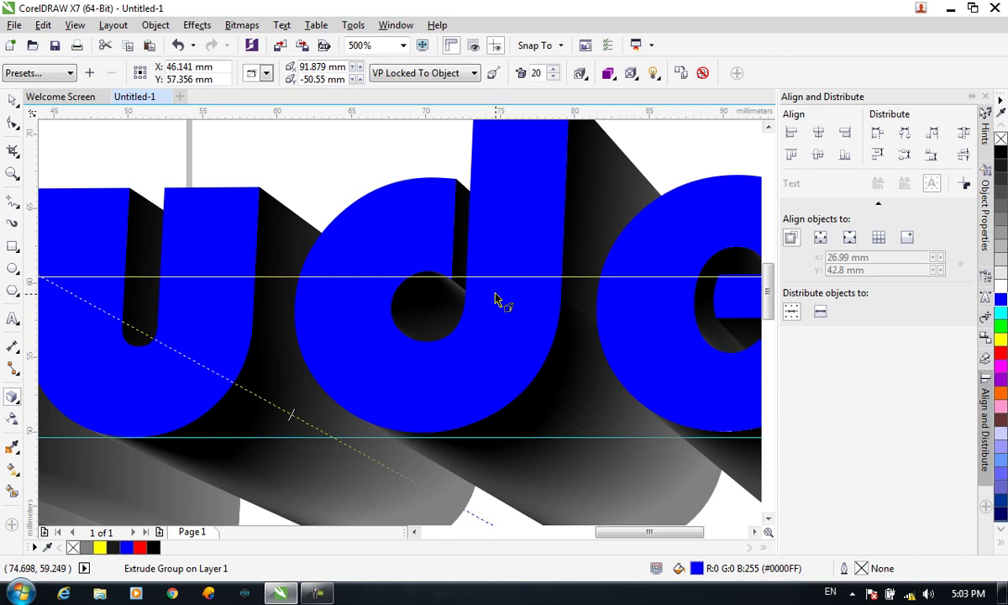
pyautogui.click(631, 75)
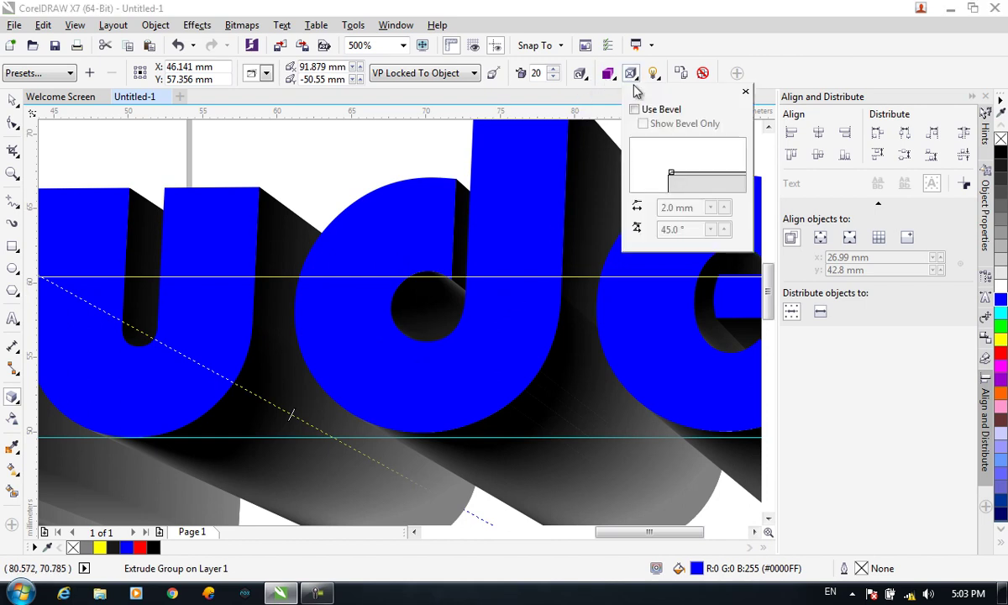
pyautogui.click(635, 109)
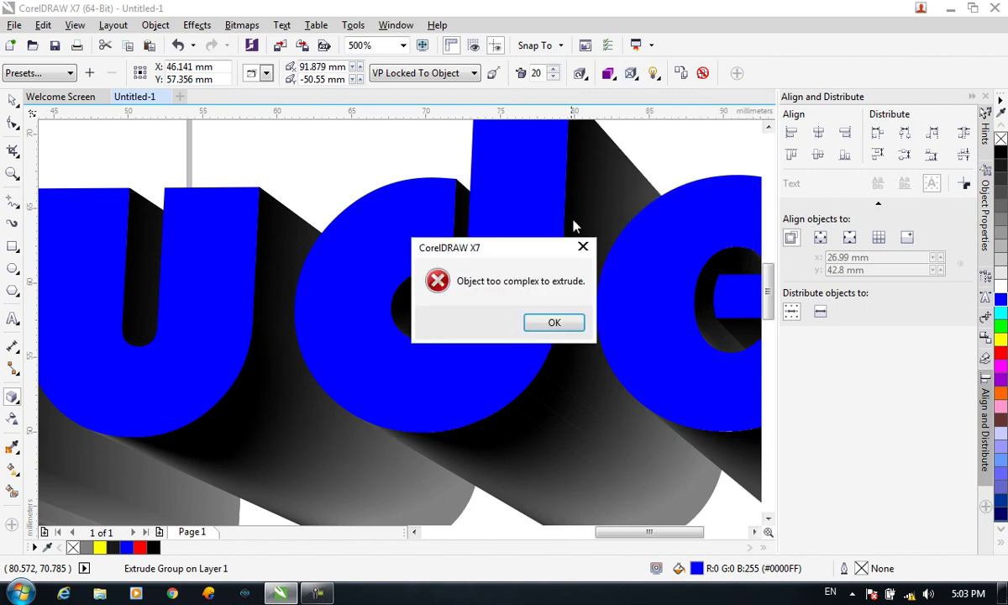
pyautogui.click(550, 323)
pyautogui.click(631, 73)
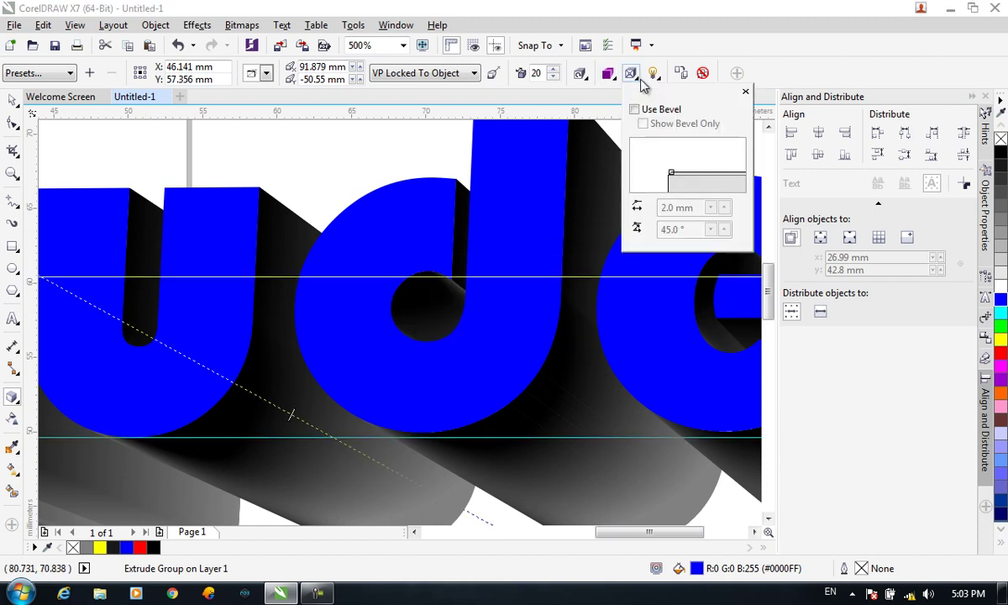
pyautogui.click(635, 106)
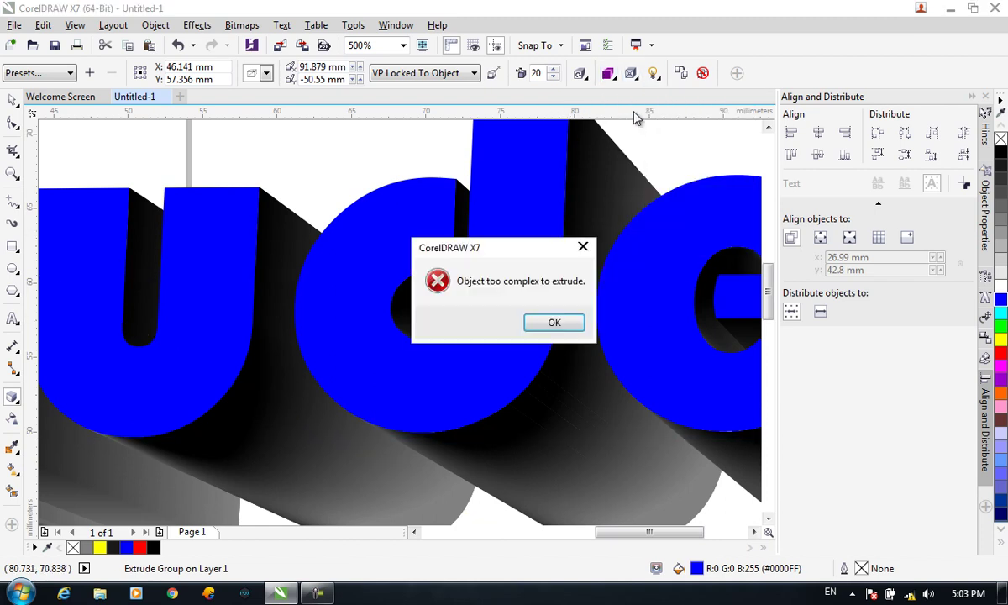
pyautogui.click(551, 321)
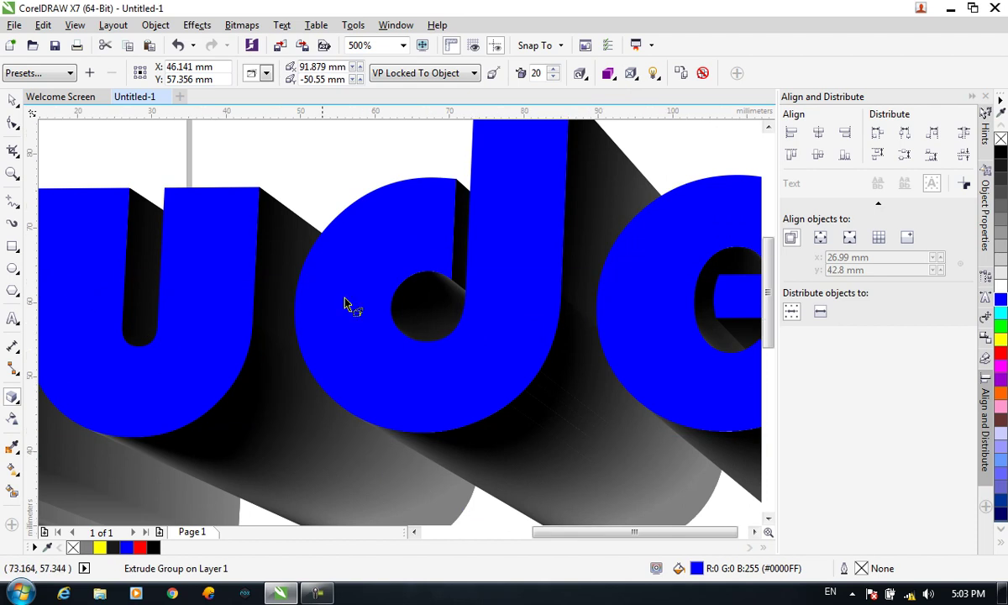
pyautogui.scroll(-1, 463, 332)
pyautogui.moveTo(375, 331); pyautogui.dragTo(383, 321)
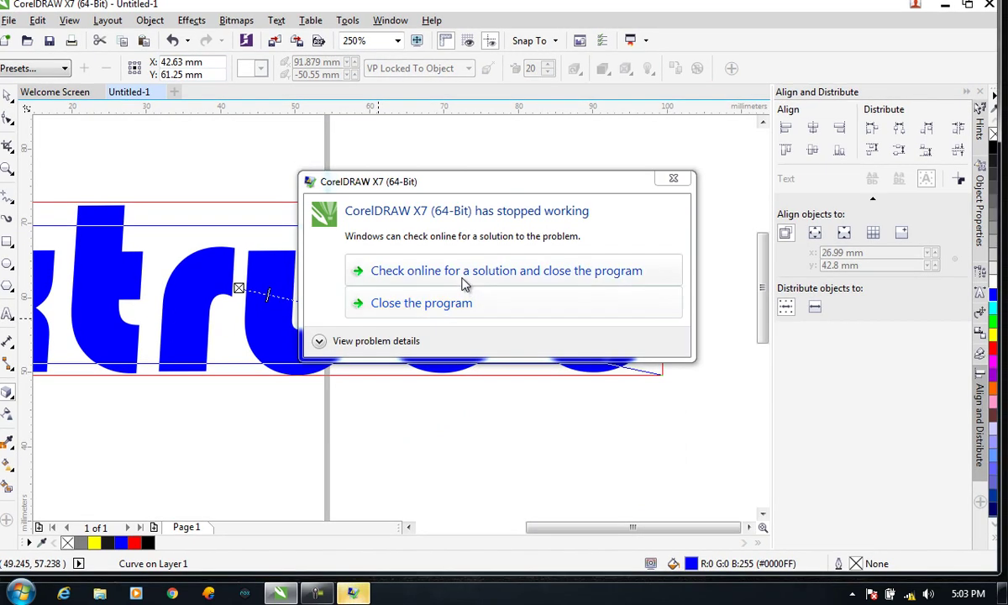
# - Close the crashed program, restart CorelDRAW X7 and create a new blank document
pyautogui.click(440, 306)
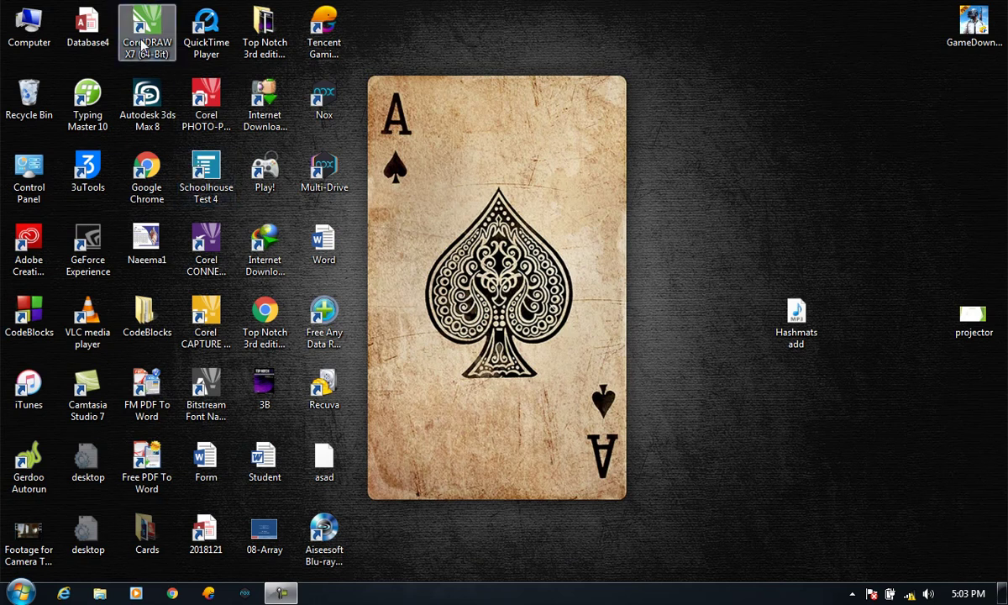
pyautogui.doubleClick(142, 45)
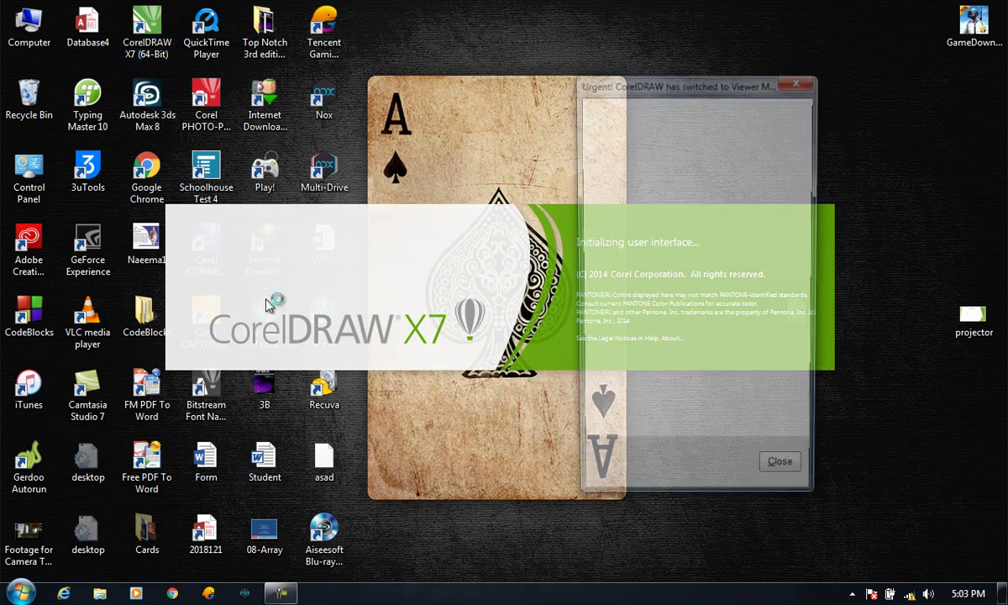
pyautogui.click(784, 476)
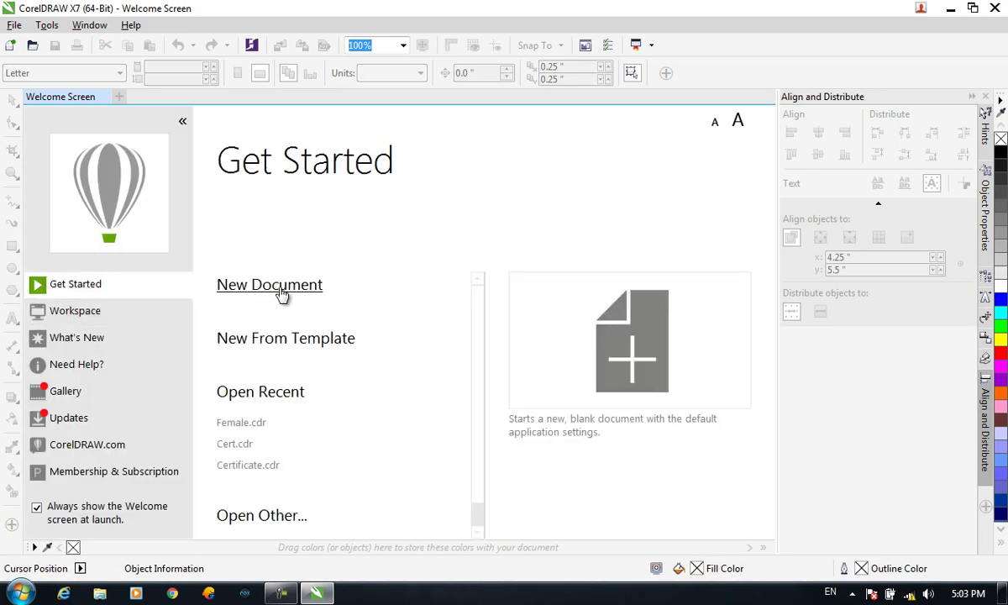
pyautogui.click(284, 290)
pyautogui.click(499, 458)
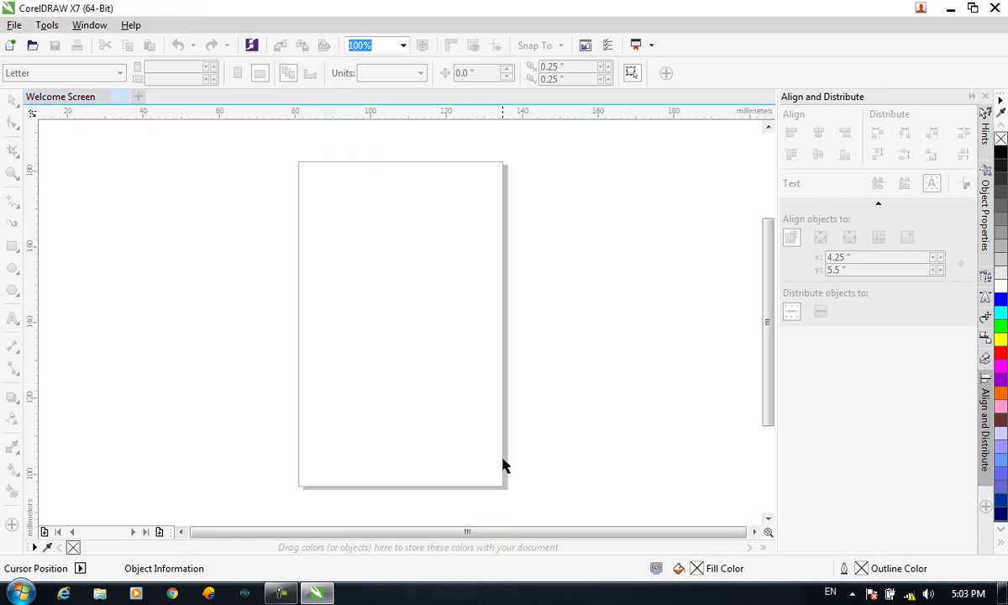
# - Draw an upright rectangle about 12 × 40 mm on the page and fill it with purple (#9900CC)
pyautogui.click(12, 320)
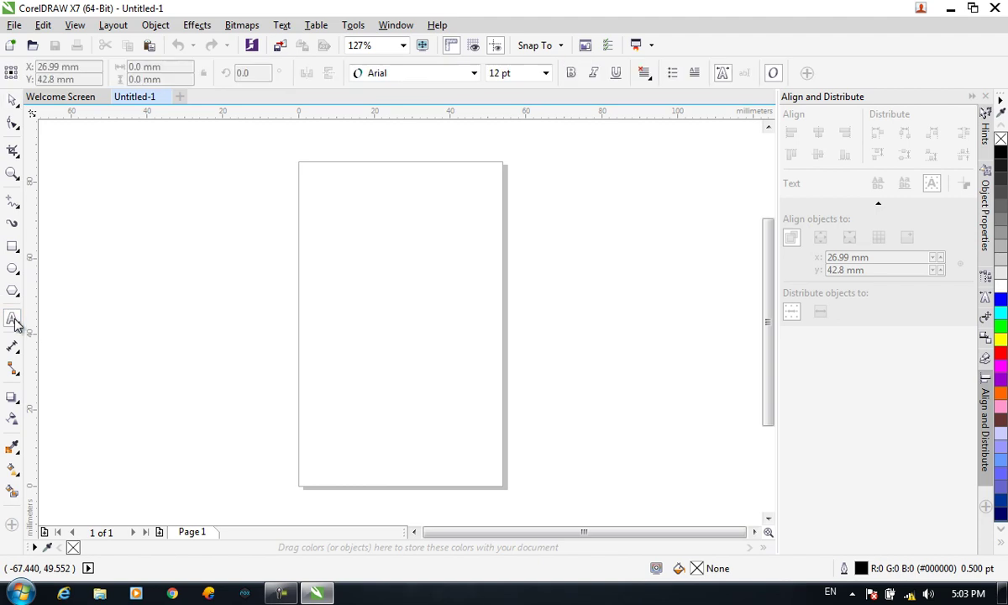
pyautogui.click(17, 269)
pyautogui.click(30, 252)
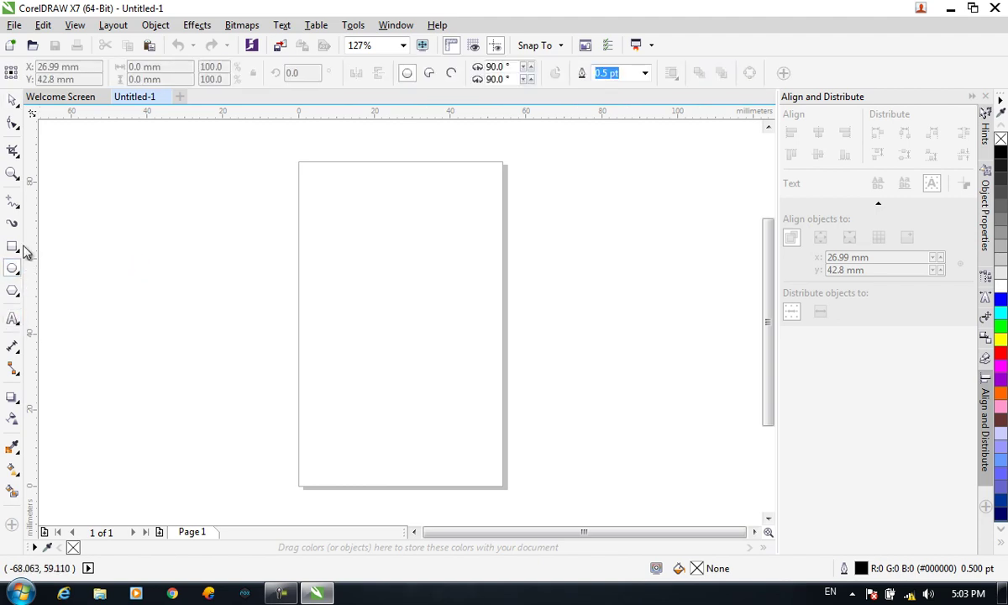
pyautogui.click(8, 245)
pyautogui.moveTo(342, 250); pyautogui.dragTo(389, 400)
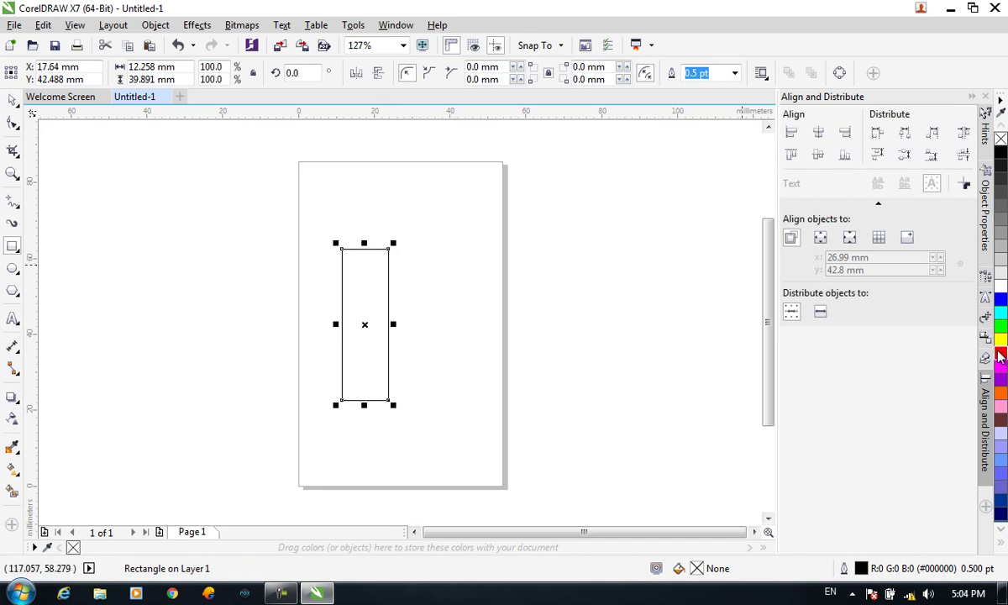
pyautogui.click(1000, 385)
# - Extrude the purple rectangle toward a vanishing point about 37 mm right and 24 mm below its centre
pyautogui.scroll(2, 337, 308)
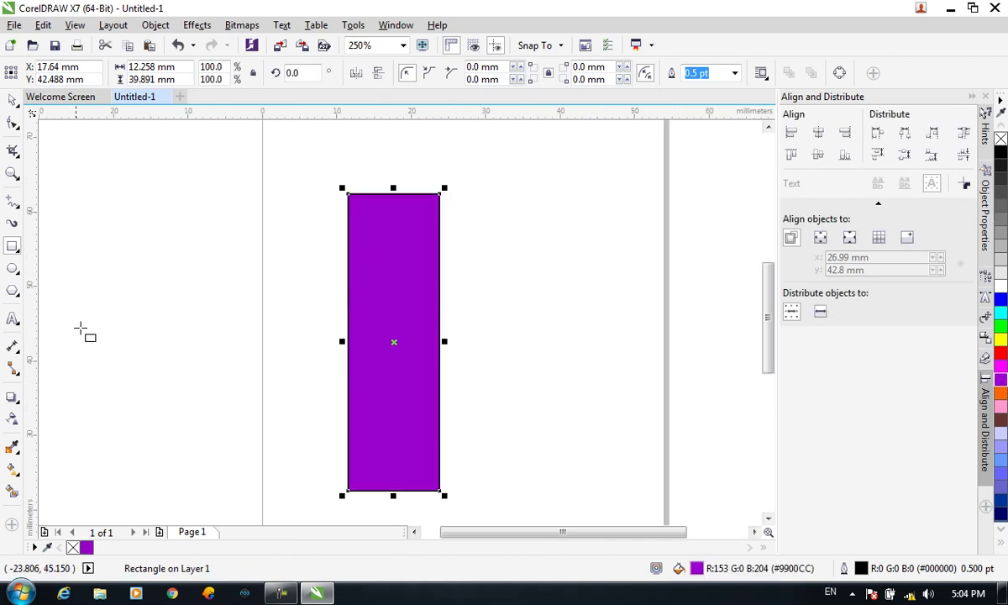
pyautogui.click(10, 399)
pyautogui.click(12, 400)
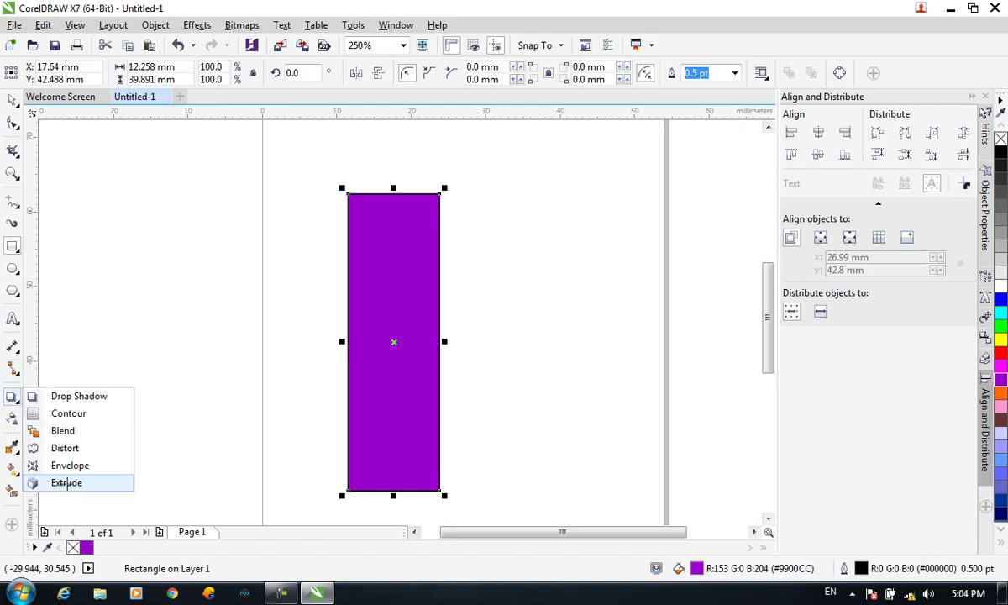
pyautogui.click(67, 480)
pyautogui.moveTo(459, 356); pyautogui.dragTo(666, 484)
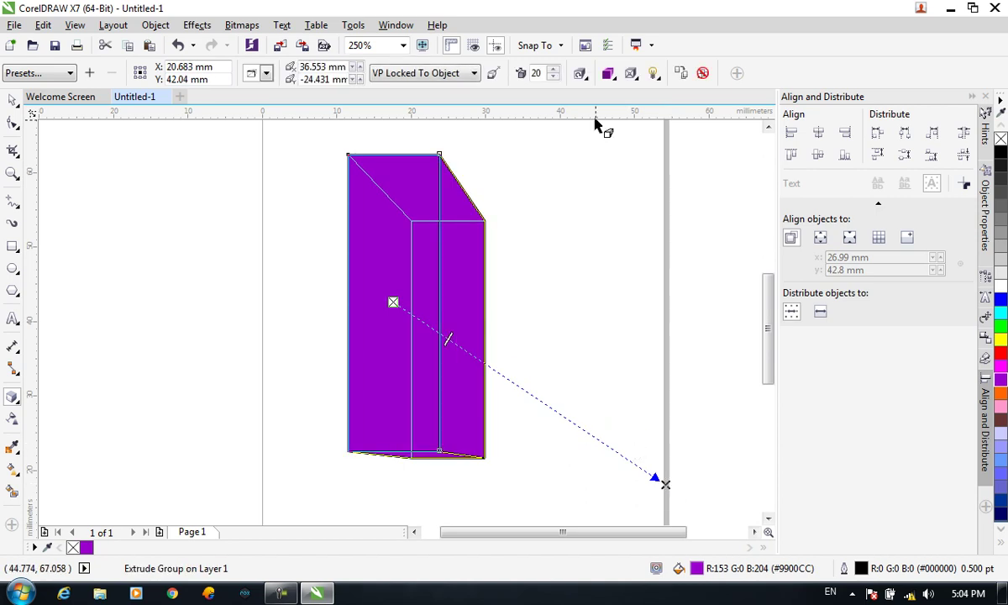
# - Apply colour shading from black to gray to the rectangle's extrusion
pyautogui.click(608, 73)
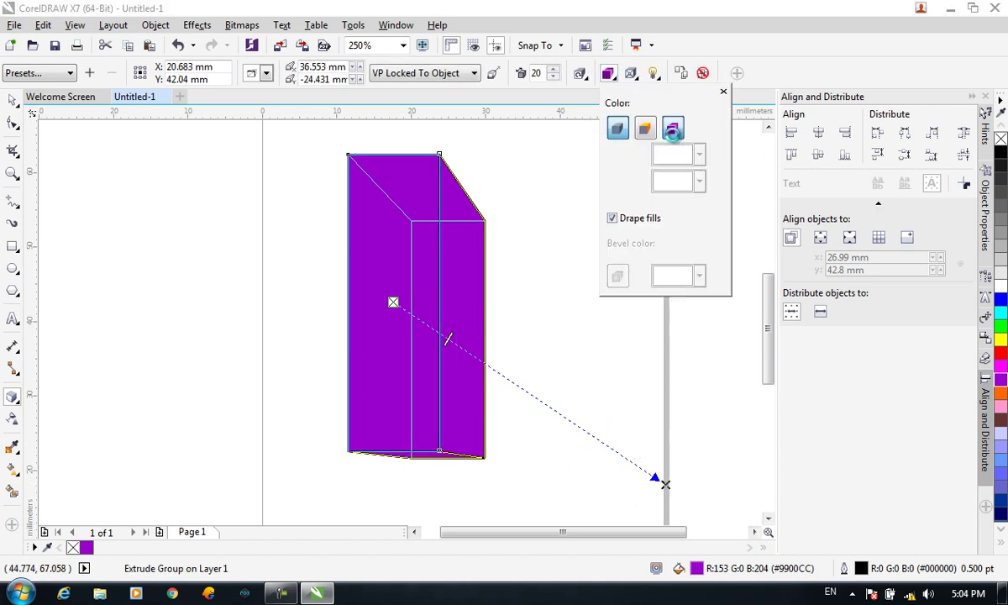
pyautogui.click(672, 127)
pyautogui.click(682, 183)
pyautogui.click(672, 202)
pyautogui.click(678, 166)
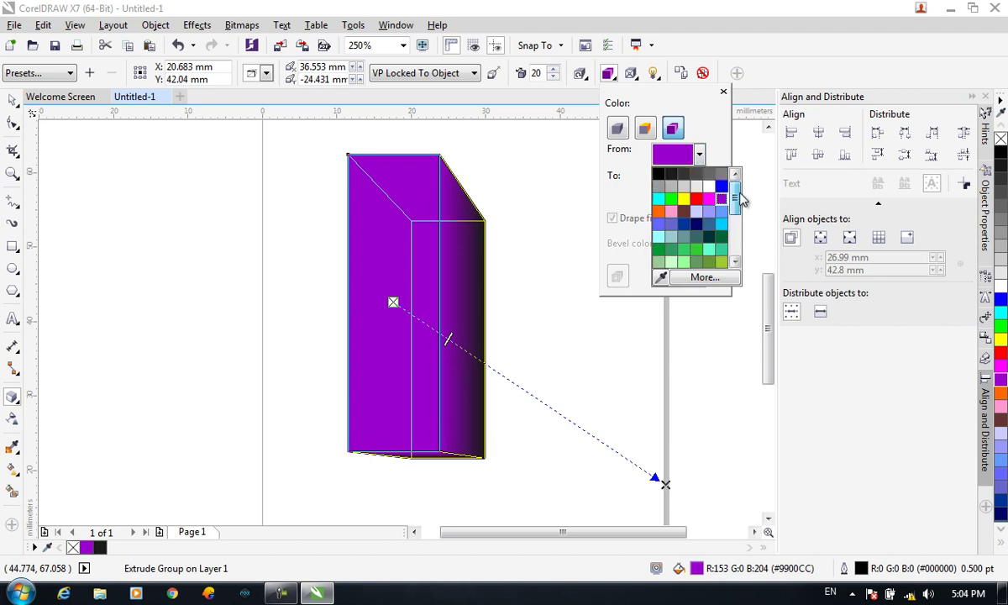
pyautogui.click(657, 173)
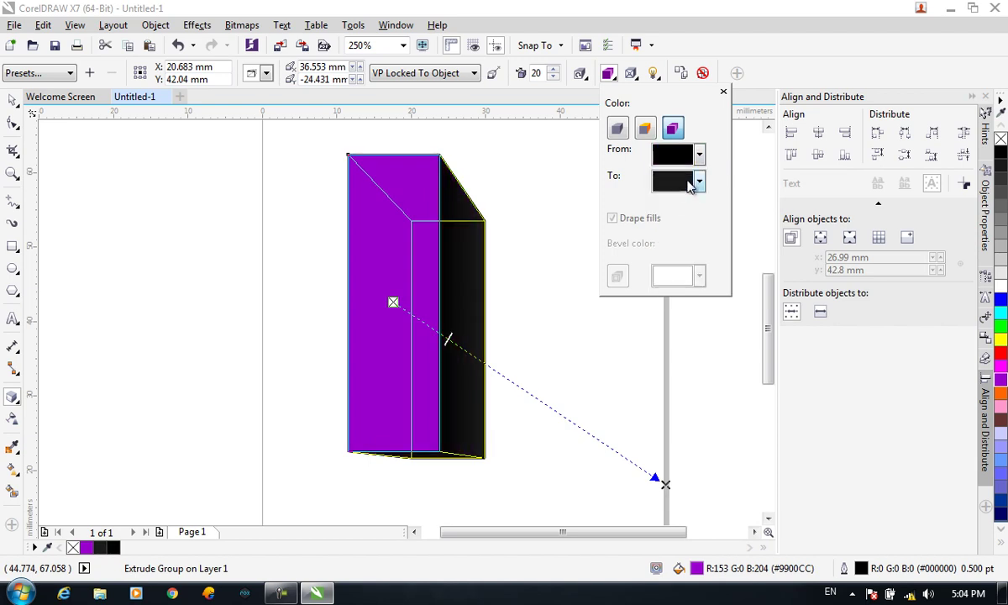
pyautogui.click(700, 183)
pyautogui.click(682, 201)
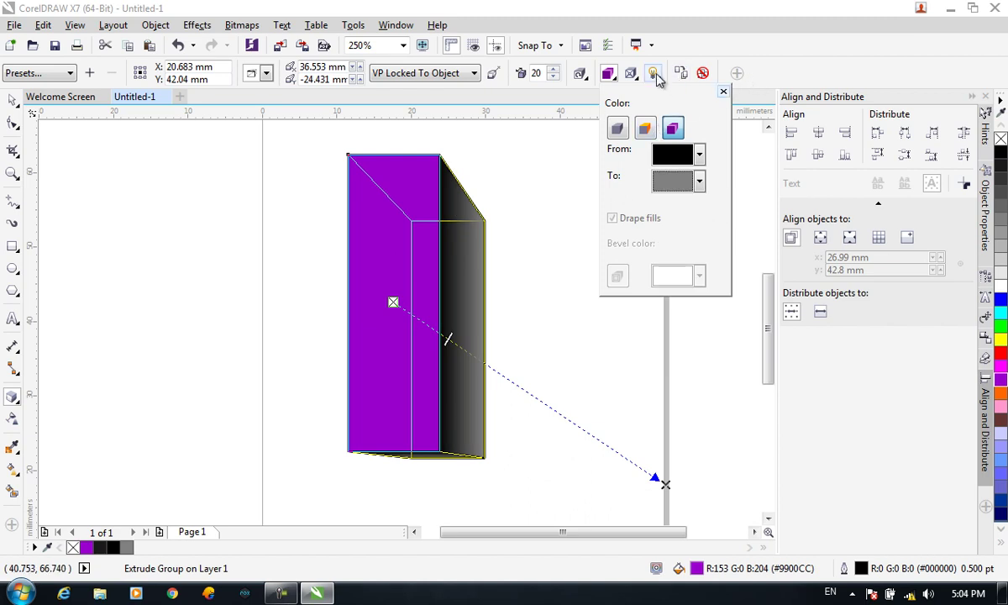
# - Turn on the bevel for the extruded rectangle
pyautogui.click(631, 73)
pyautogui.click(635, 109)
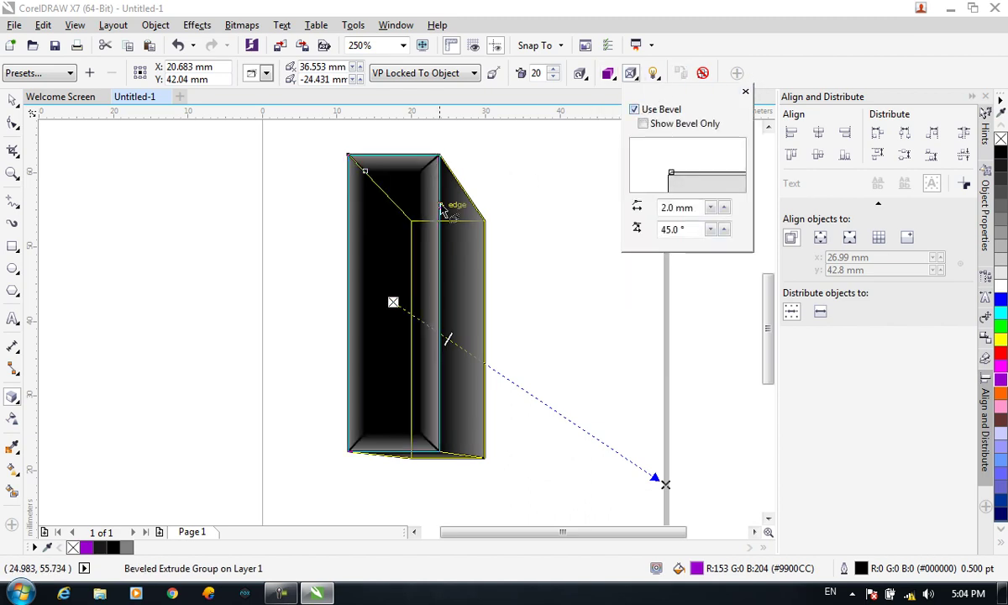
pyautogui.click(745, 91)
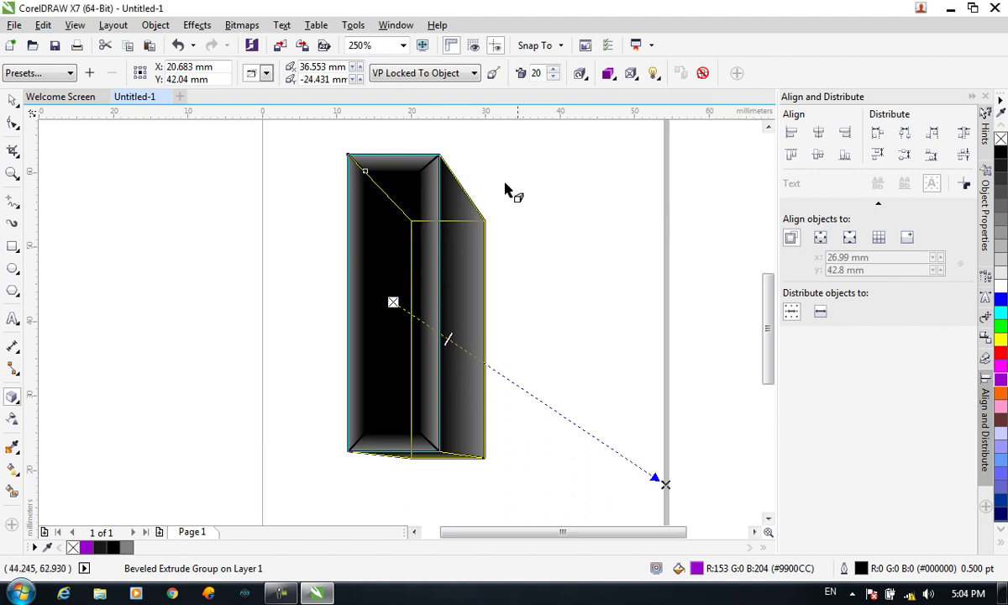
# - Reshape the extruded rectangle's bevel to a depth of about 7.4 mm and an angle of about 8.1°
pyautogui.scroll(2, 405, 220)
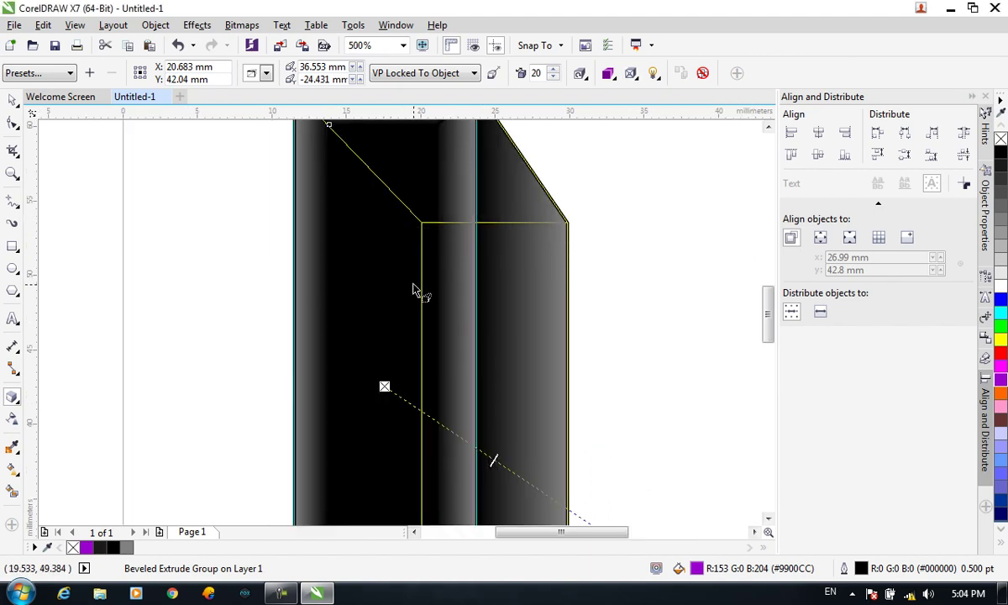
pyautogui.moveTo(767, 301); pyautogui.dragTo(770, 357)
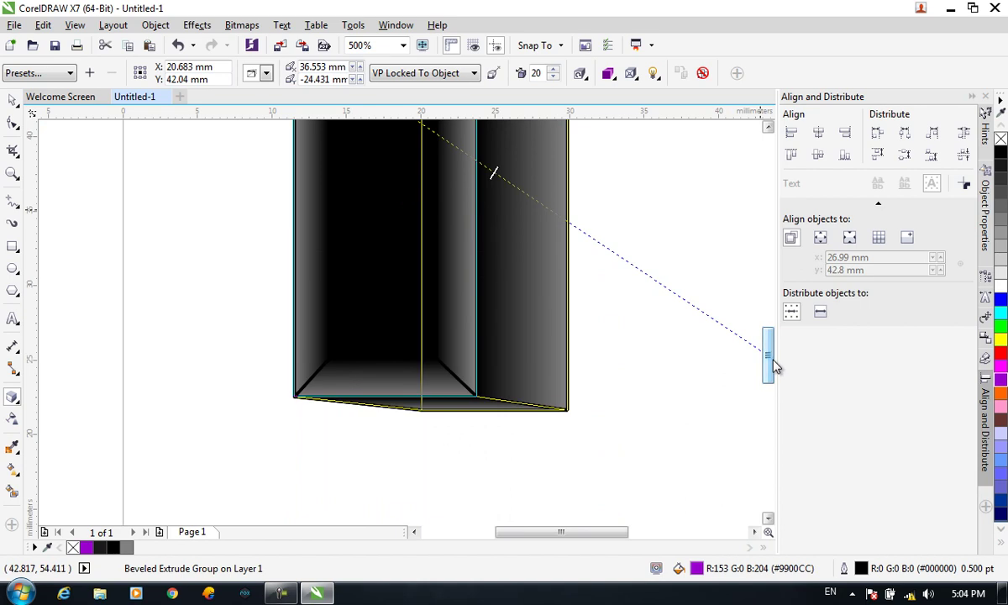
pyautogui.click(631, 73)
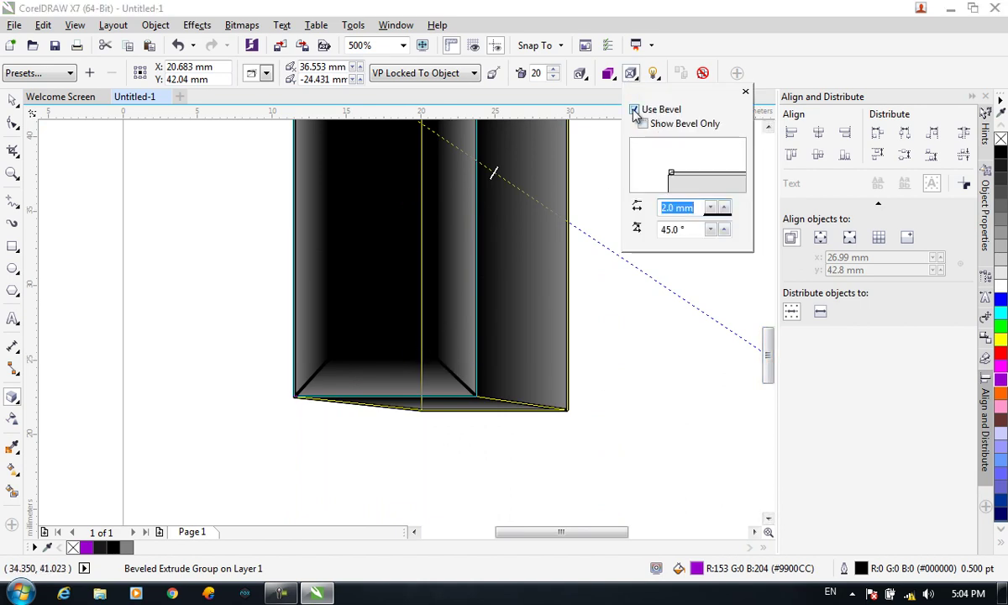
pyautogui.click(635, 110)
pyautogui.click(634, 110)
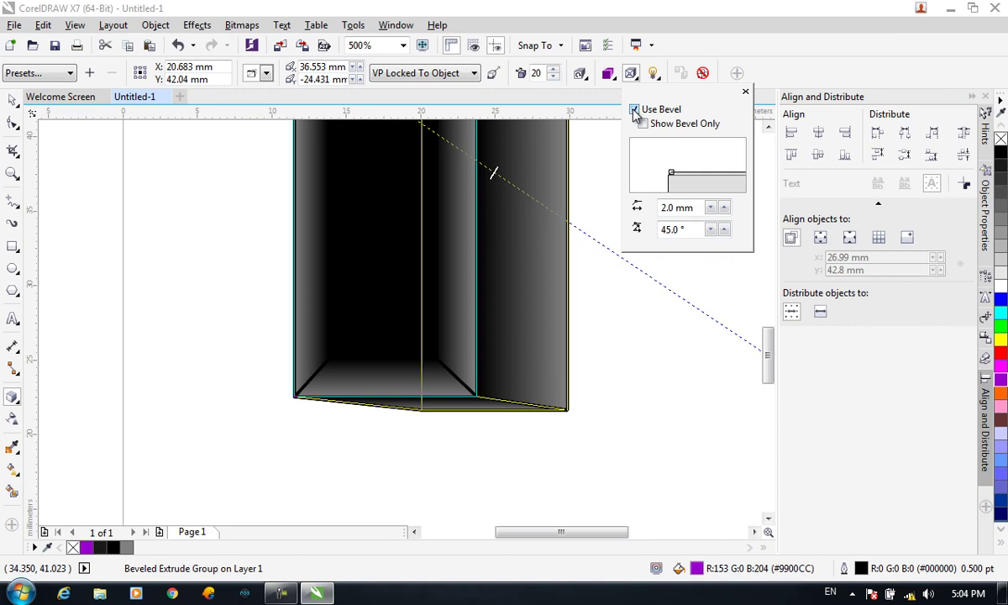
pyautogui.moveTo(670, 173); pyautogui.dragTo(682, 171)
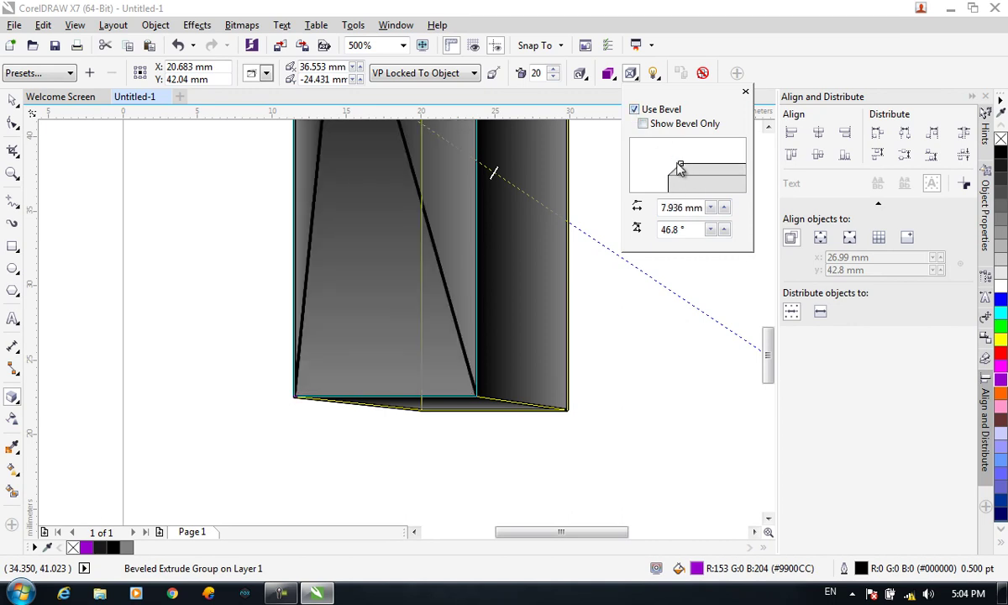
pyautogui.moveTo(682, 170); pyautogui.dragTo(670, 165)
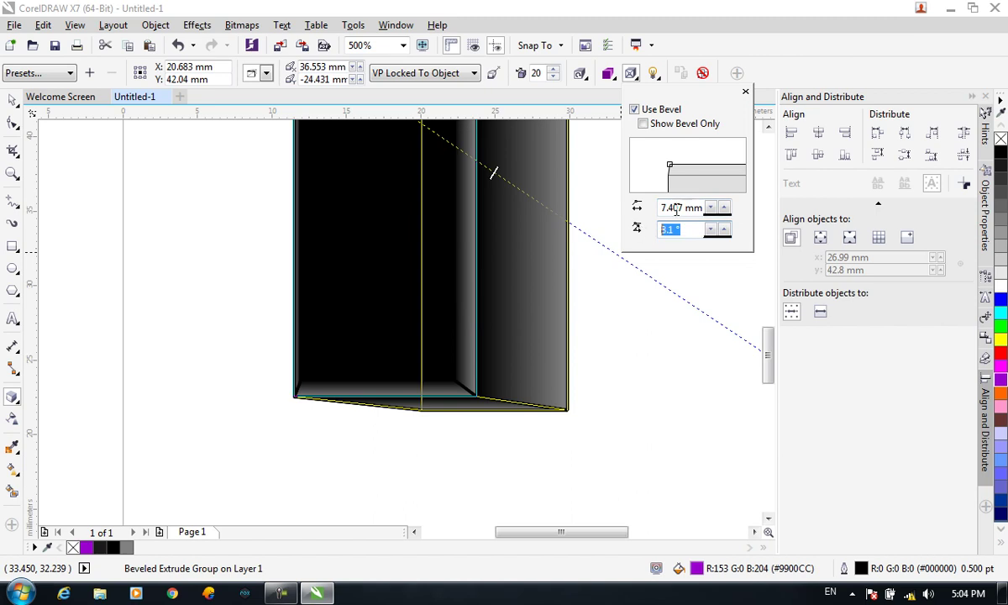
# - Try showing only the rectangle's bevel without its extrusion, and restore the full extrusion
pyautogui.click(673, 131)
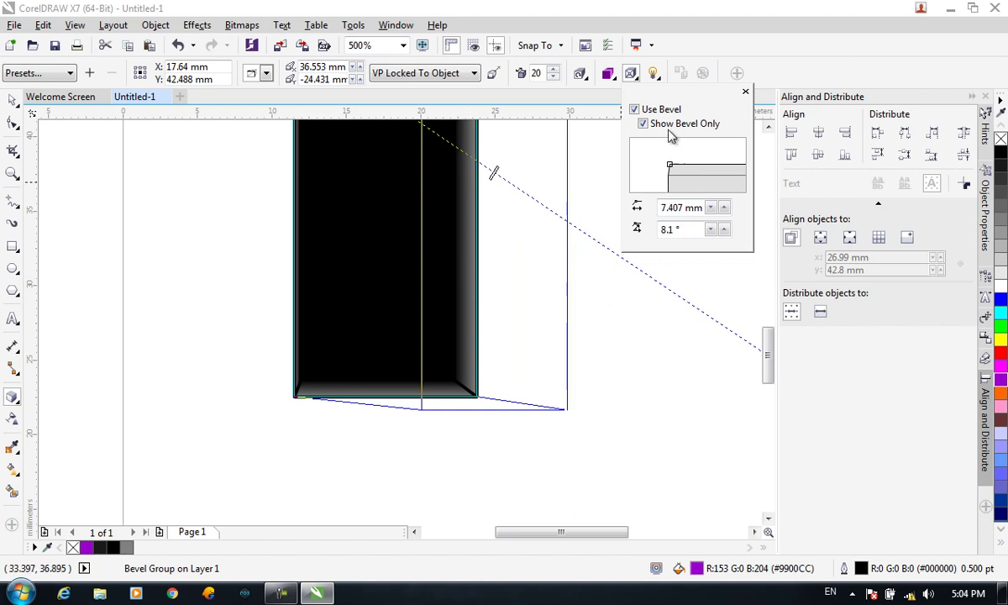
pyautogui.click(642, 124)
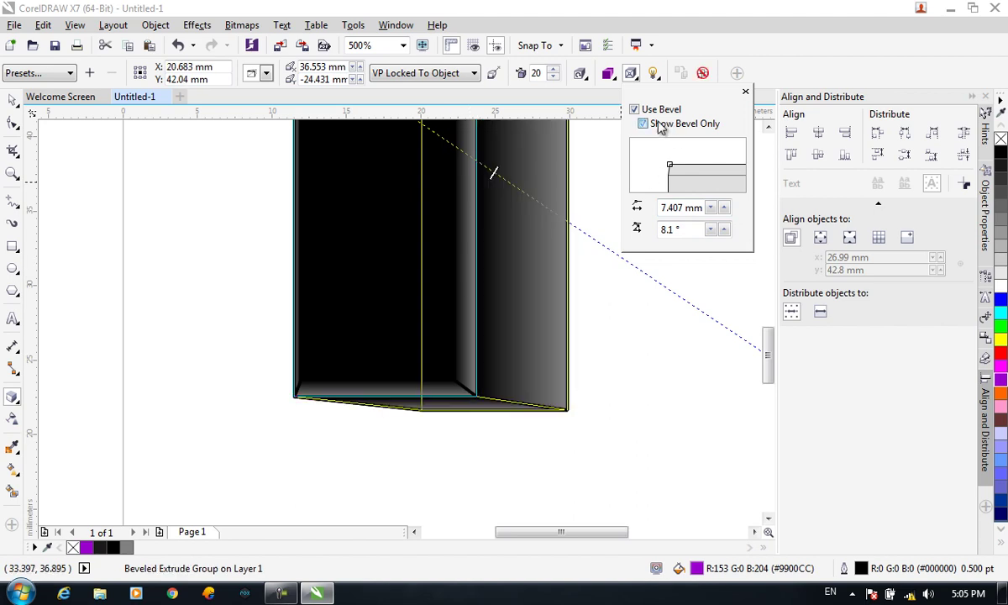
pyautogui.click(745, 93)
# - Give the rectangle's bevel its own red colour instead of the extrusion fill
pyautogui.click(607, 74)
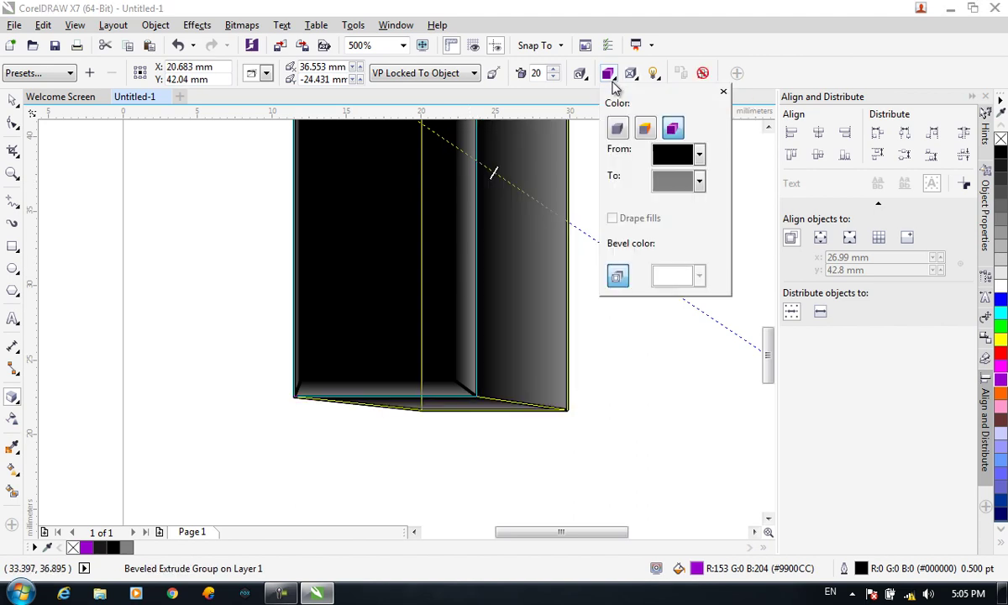
pyautogui.click(617, 277)
pyautogui.click(699, 275)
pyautogui.click(697, 300)
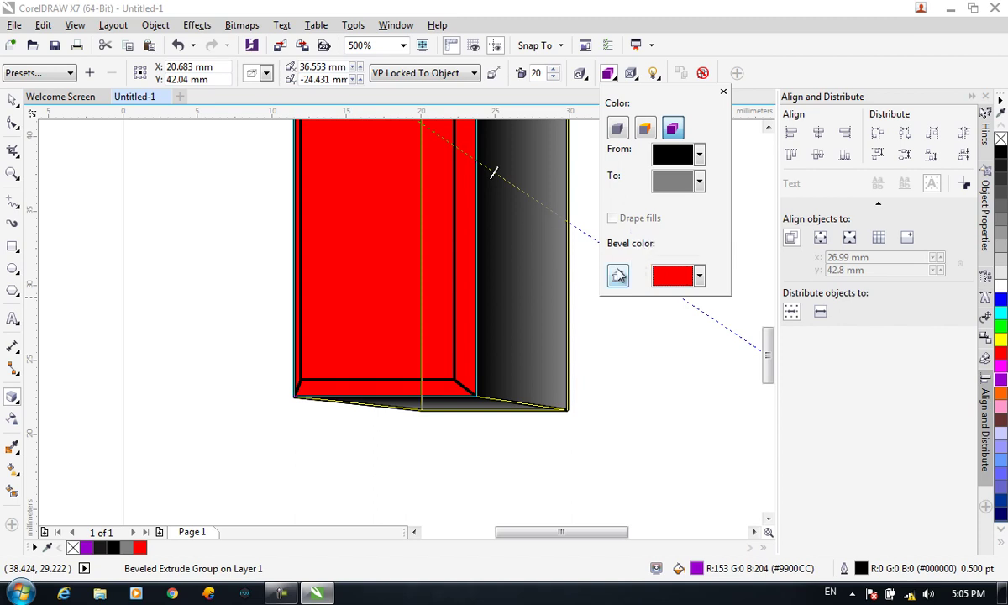
pyautogui.click(723, 93)
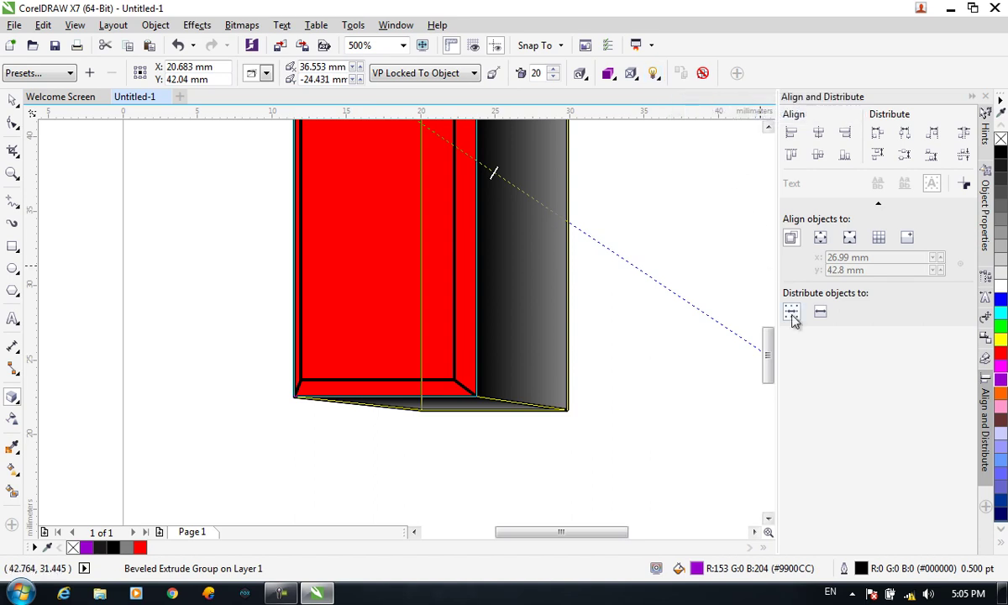
# - Add light 1 to the extruded rectangle at the rear upper-right corner with an intensity of about 54
pyautogui.moveTo(769, 349); pyautogui.dragTo(767, 329)
pyautogui.scroll(-2, 580, 314)
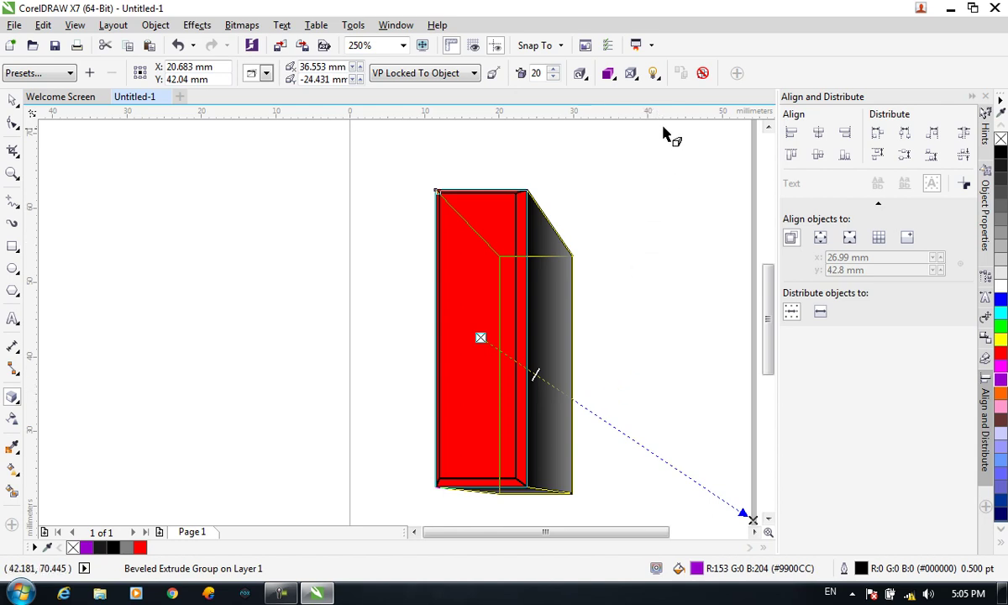
pyautogui.click(656, 75)
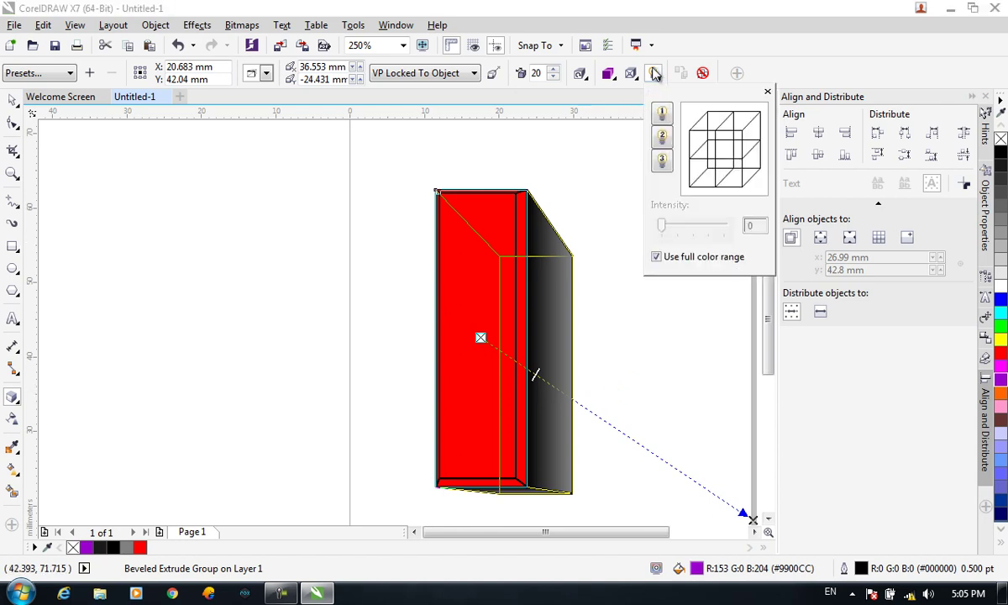
pyautogui.click(662, 114)
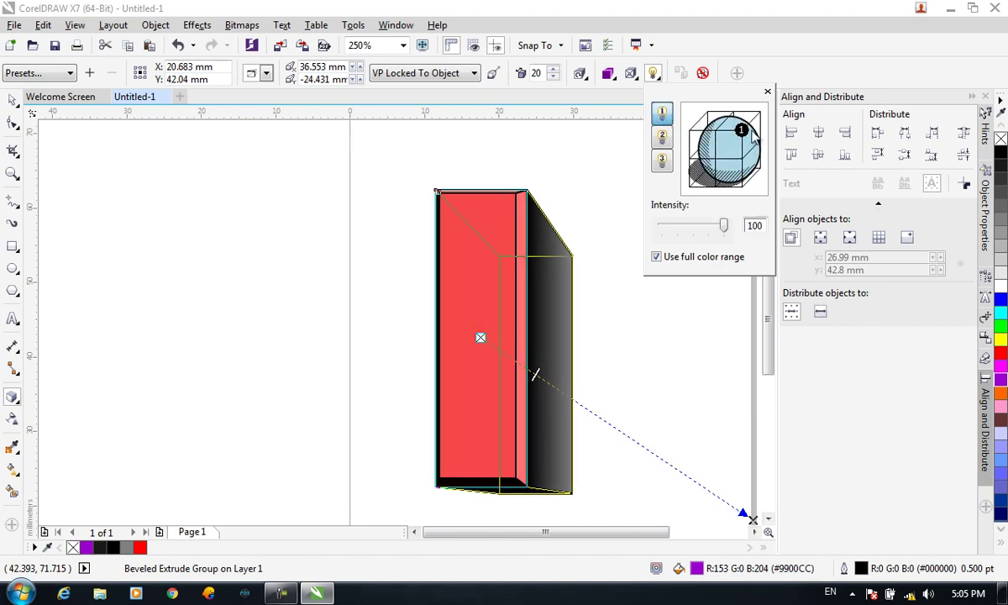
pyautogui.moveTo(744, 132)
pyautogui.mouseDown()
pyautogui.moveTo(653, 126)
pyautogui.moveTo(758, 111)
pyautogui.mouseUp()
pyautogui.click(718, 120)
pyautogui.click(687, 131)
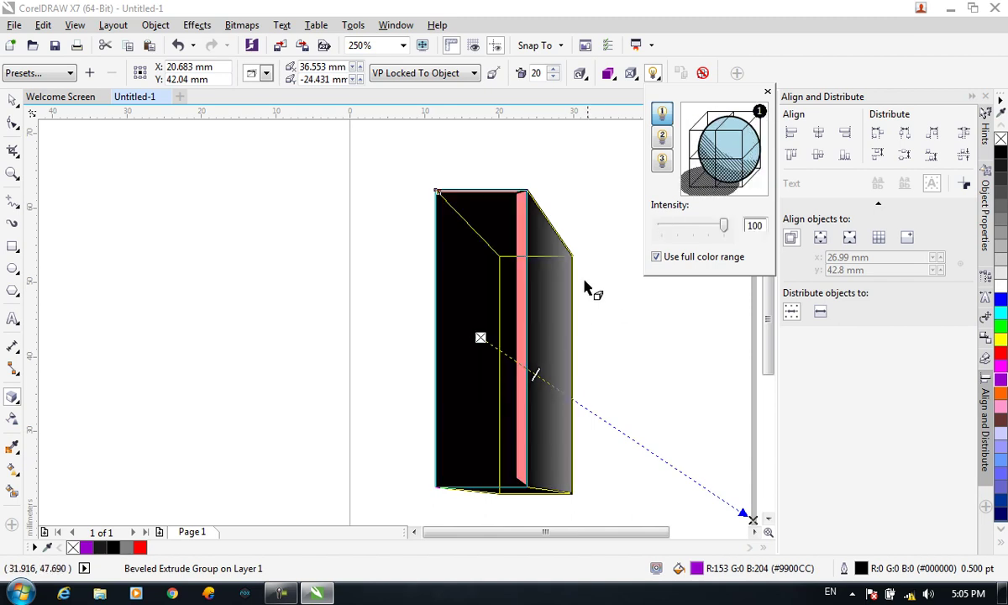
pyautogui.moveTo(727, 232); pyautogui.dragTo(694, 226)
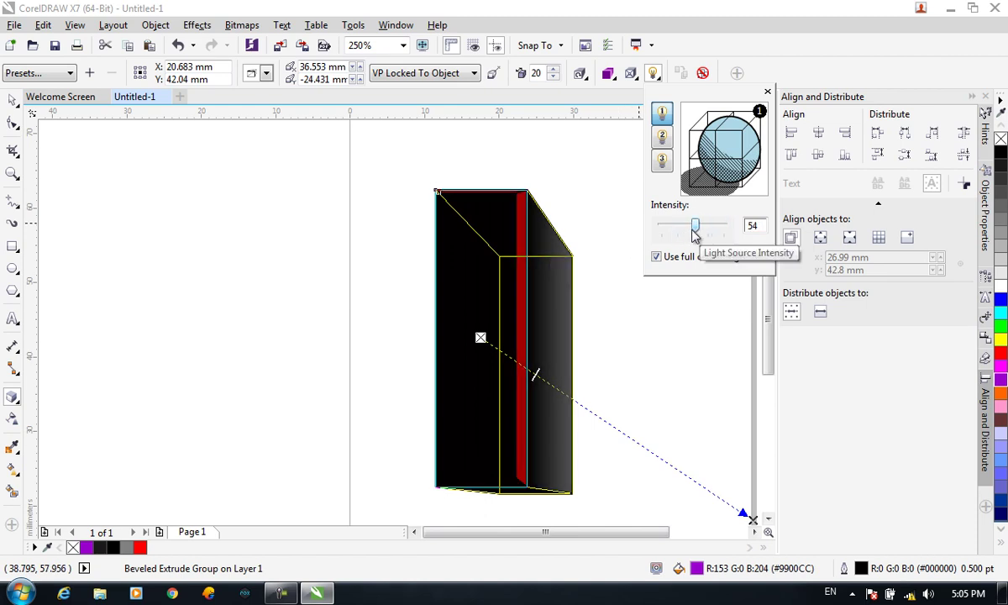
# - Add light 2 at the front lower-right corner with intensity about 53 and light 3 at the front upper-left with intensity about 48
pyautogui.click(661, 137)
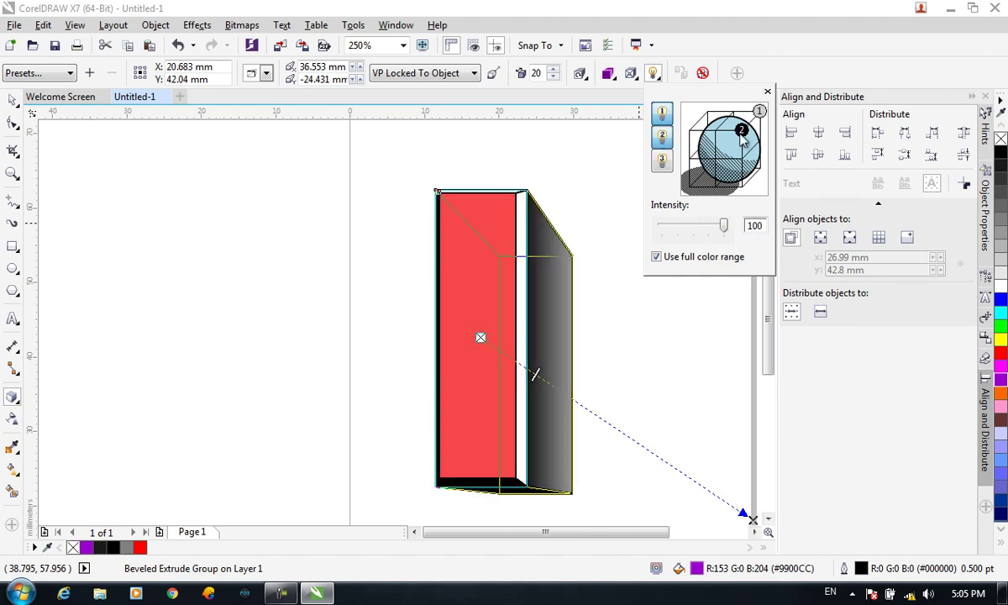
pyautogui.moveTo(728, 167)
pyautogui.mouseDown()
pyautogui.moveTo(716, 167)
pyautogui.moveTo(746, 191)
pyautogui.moveTo(694, 226)
pyautogui.mouseUp()
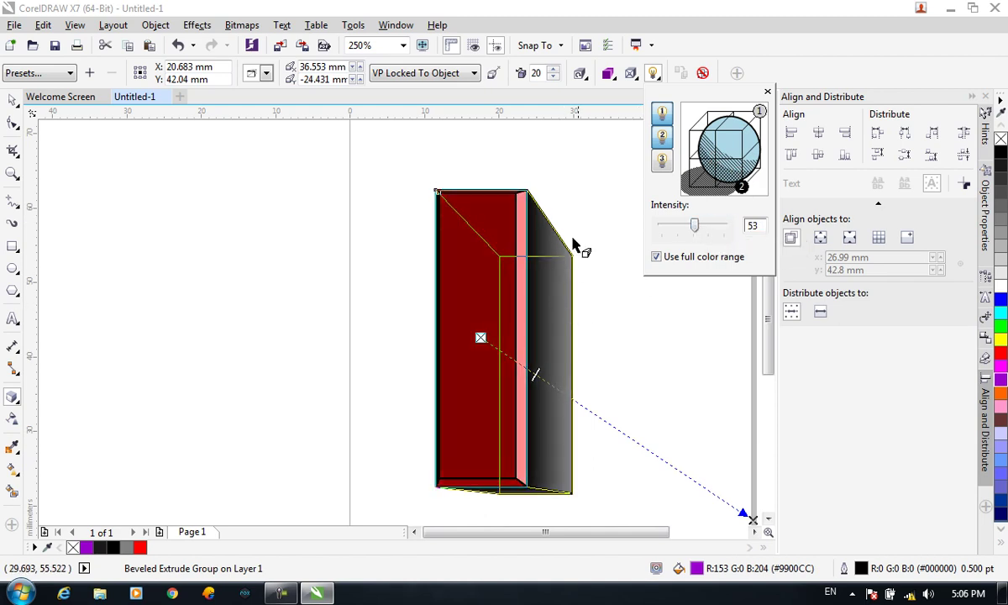
pyautogui.click(662, 167)
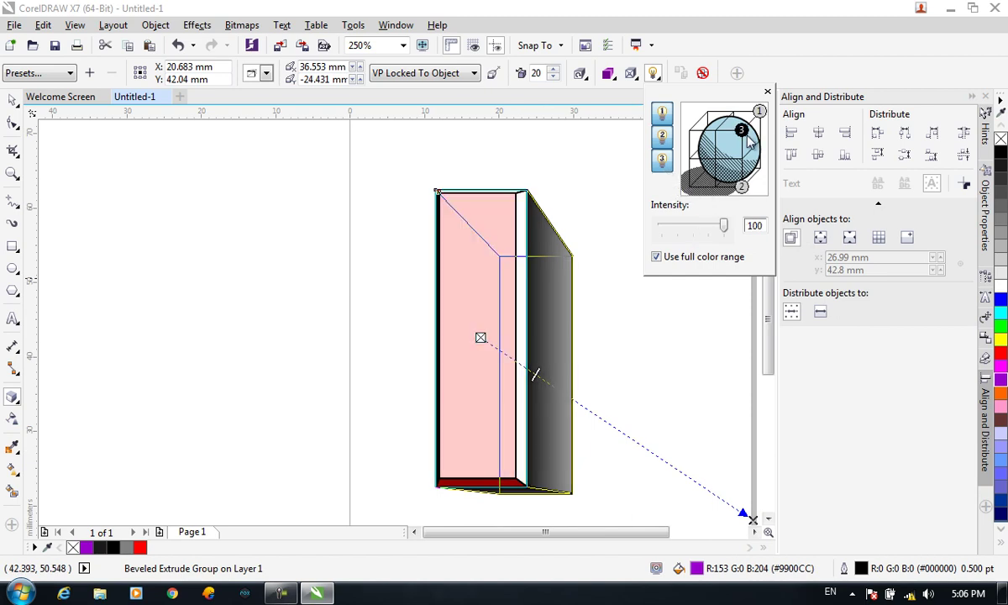
pyautogui.moveTo(740, 131); pyautogui.dragTo(689, 130)
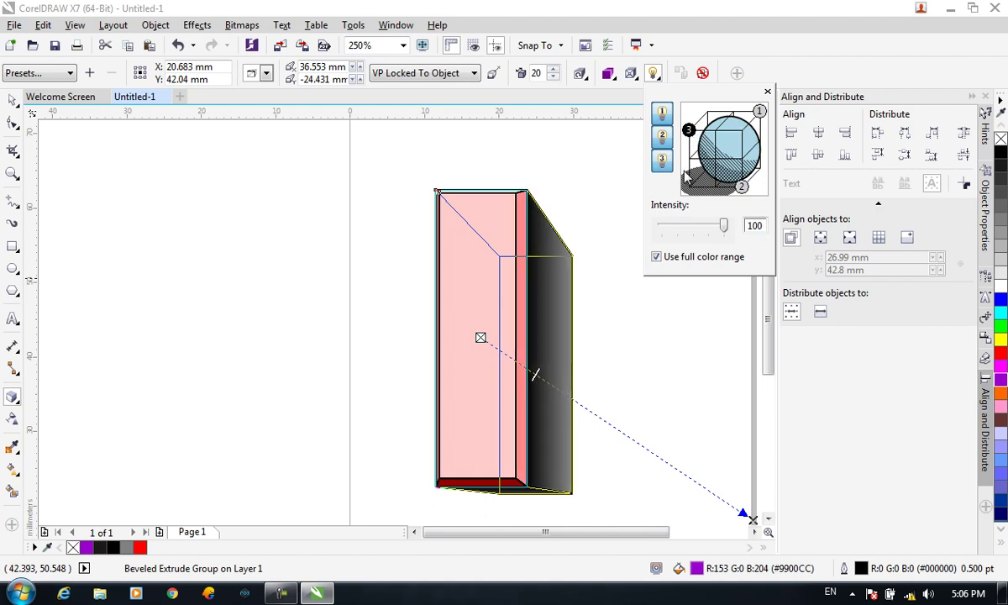
pyautogui.moveTo(726, 232); pyautogui.dragTo(691, 233)
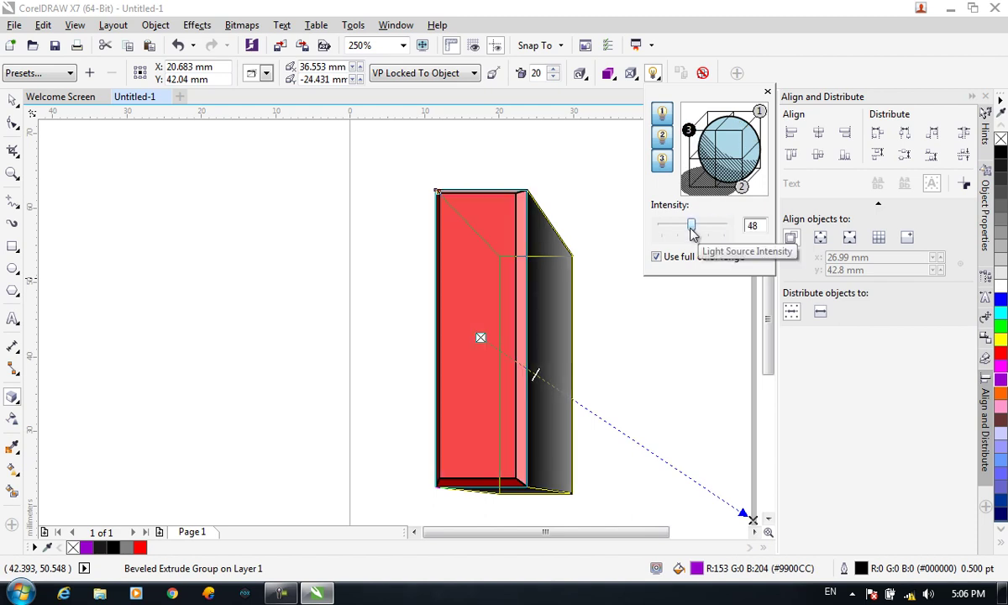
# - Try the extrusion lighting without the full color range, and turn the full range back on
pyautogui.click(699, 258)
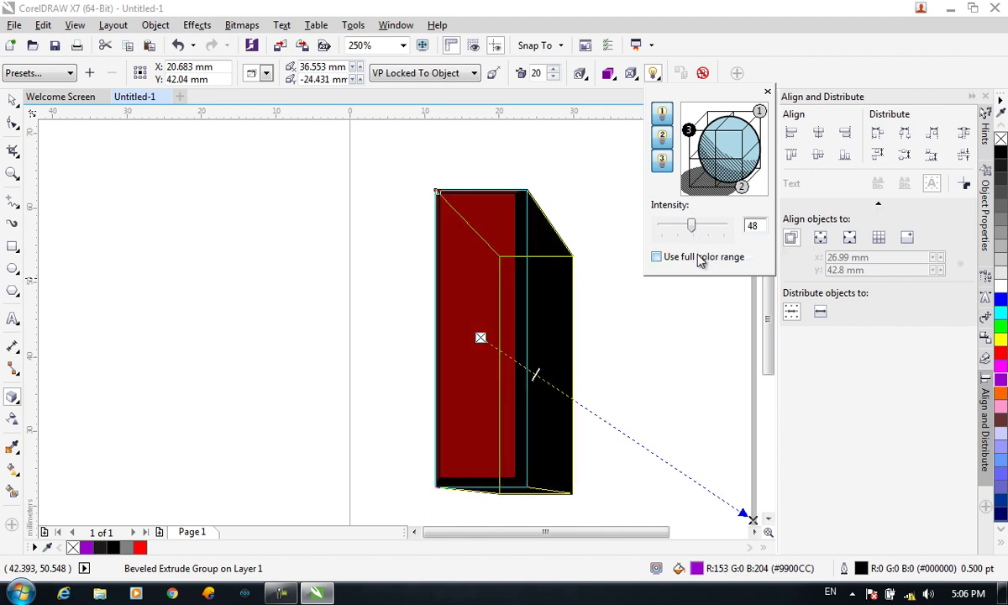
pyautogui.click(699, 260)
pyautogui.click(699, 260)
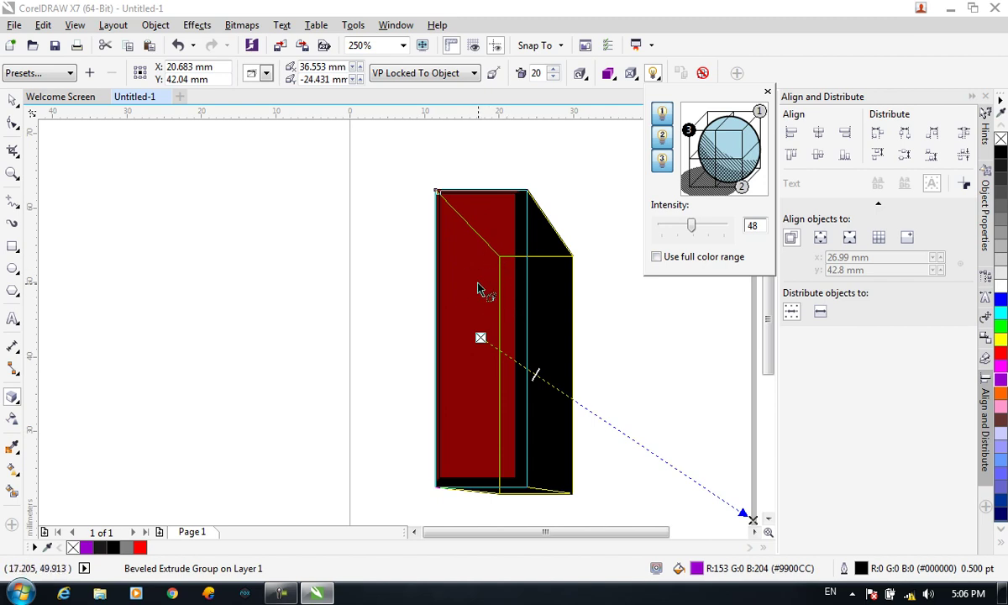
pyautogui.click(656, 256)
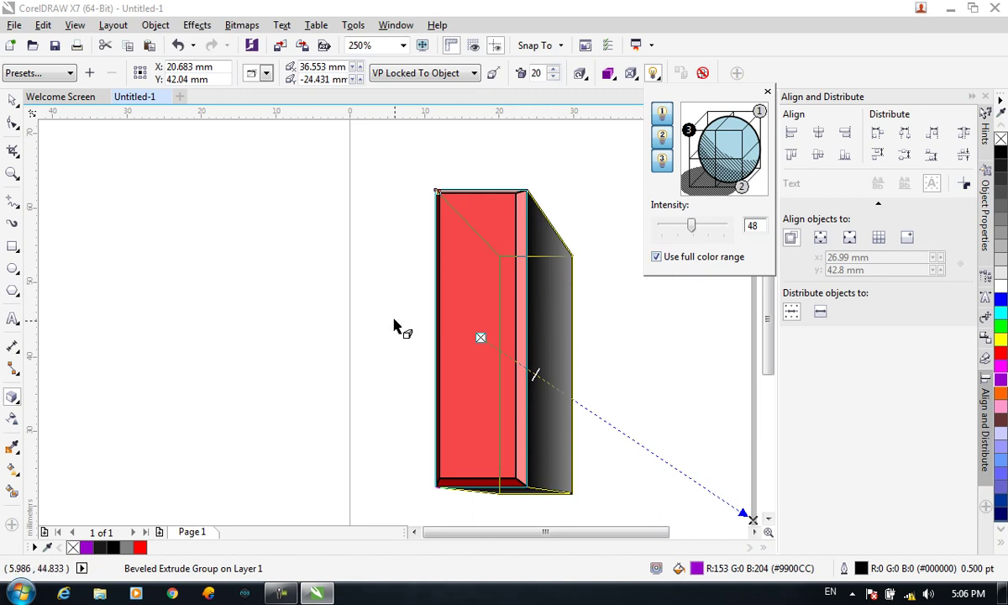
pyautogui.click(767, 92)
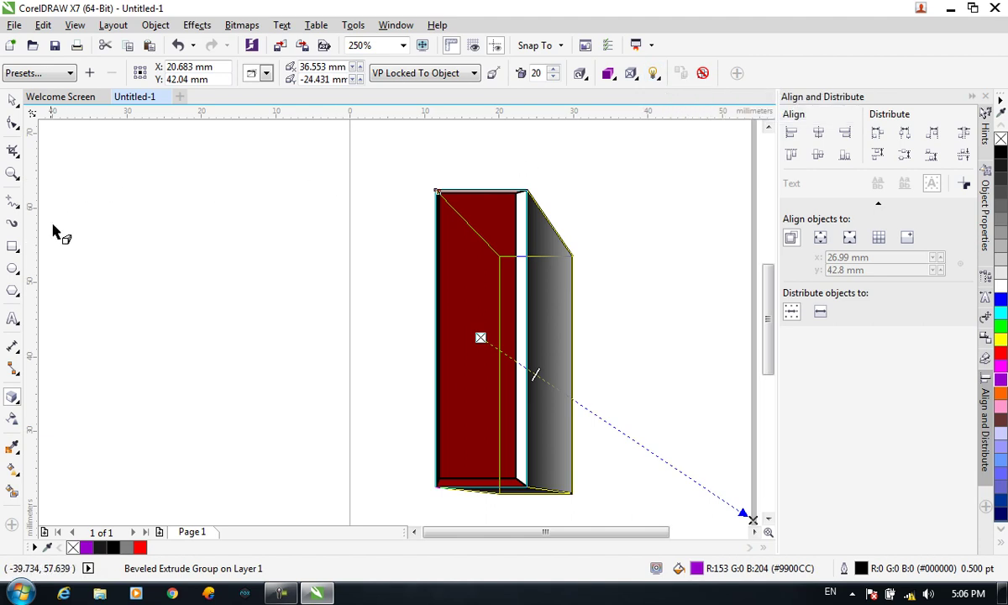
# - Draw an ellipse about 19 × 21 mm beside the page and copy the rectangle's extrusion properties onto it
pyautogui.click(12, 268)
pyautogui.moveTo(103, 217); pyautogui.dragTo(245, 370)
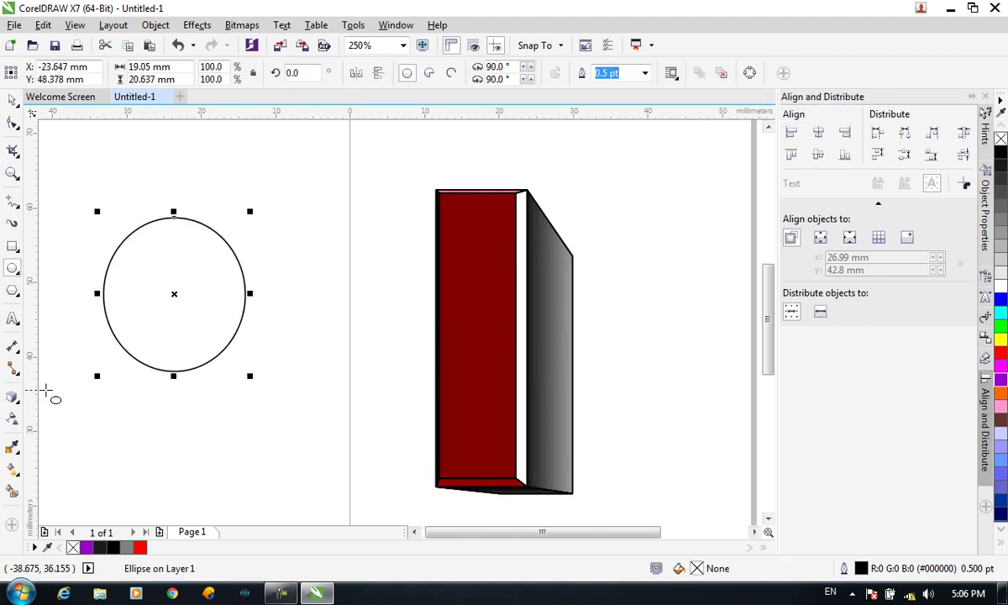
pyautogui.click(13, 400)
pyautogui.click(680, 73)
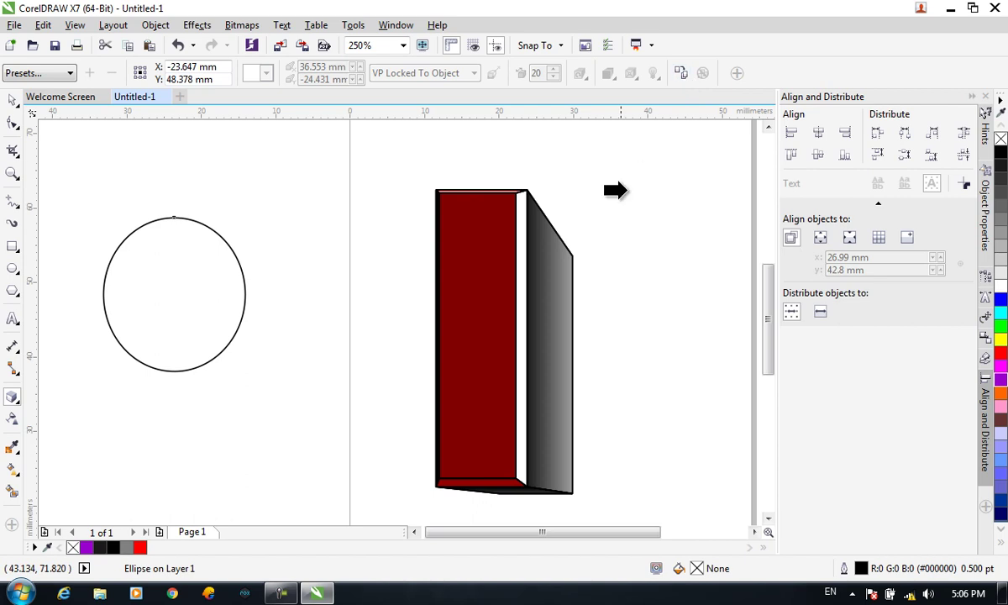
pyautogui.click(545, 275)
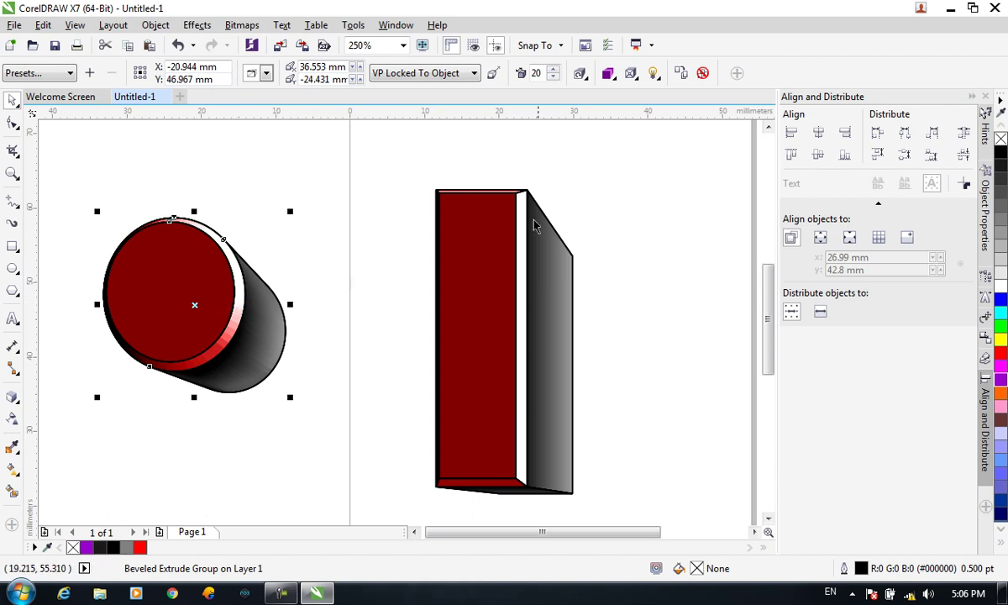
# - Clear the extrusion from the beveled rectangle
pyautogui.click(485, 310)
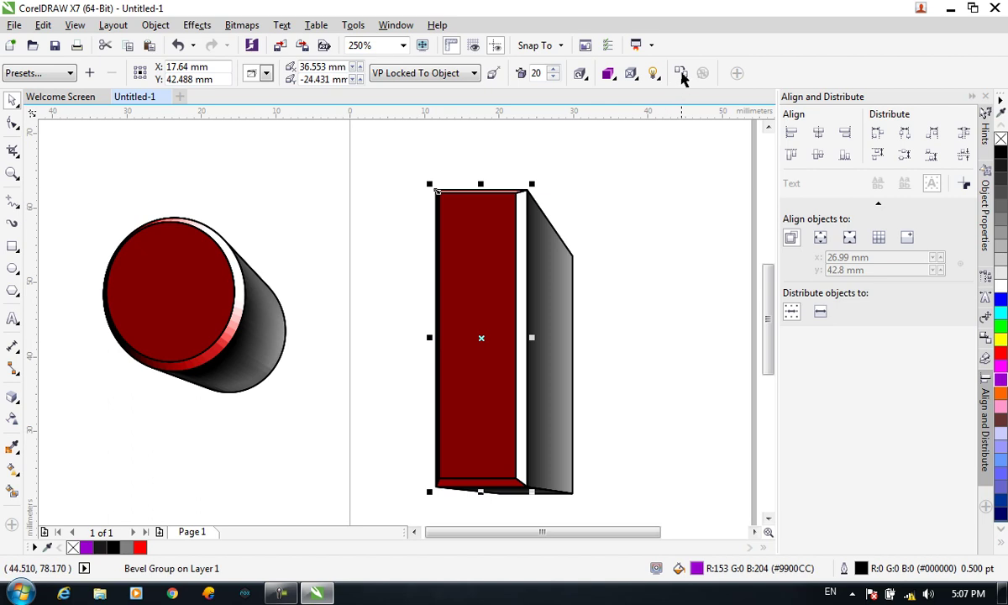
pyautogui.click(534, 238)
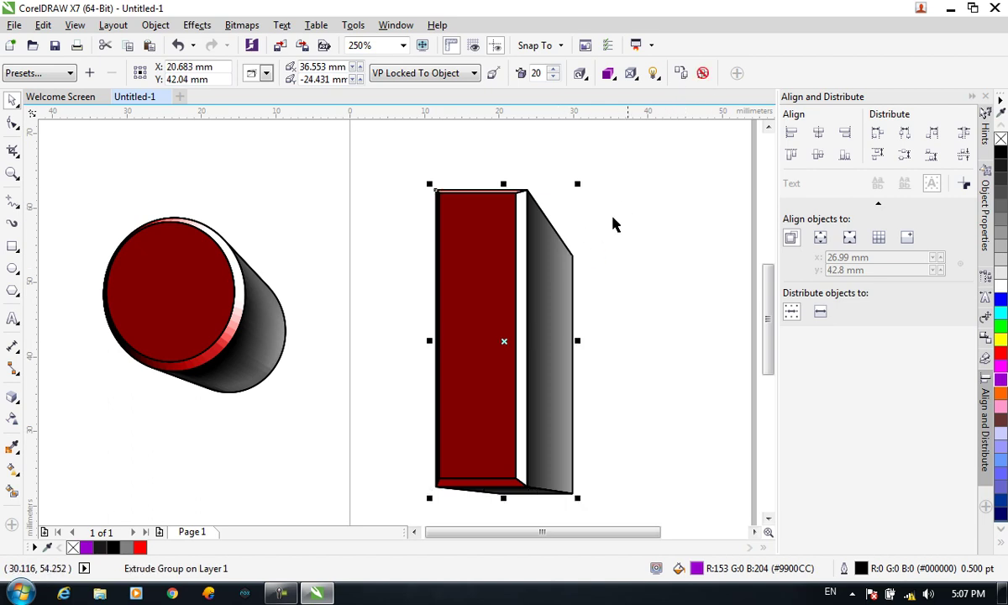
pyautogui.click(703, 74)
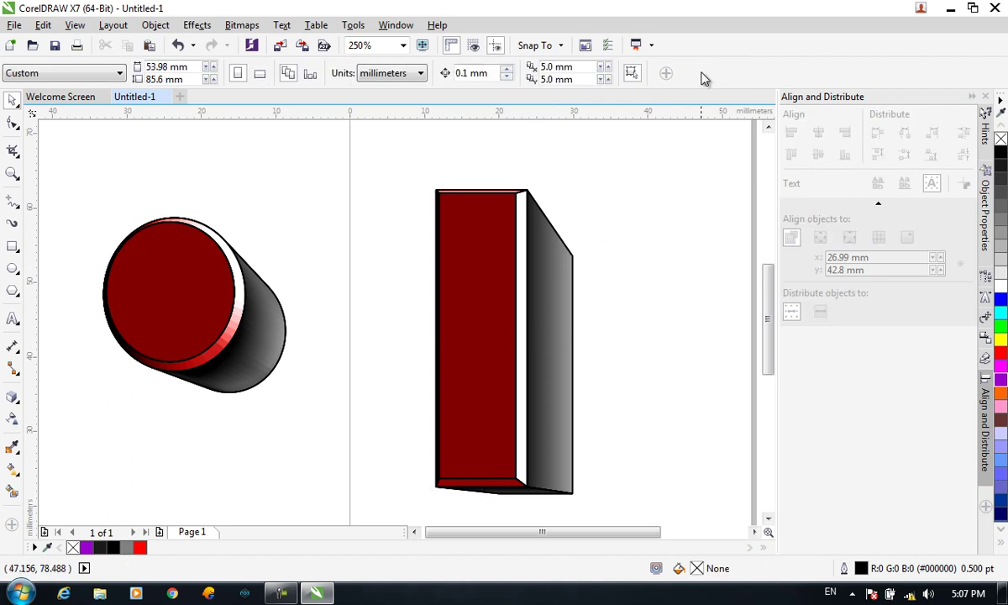
pyautogui.click(504, 278)
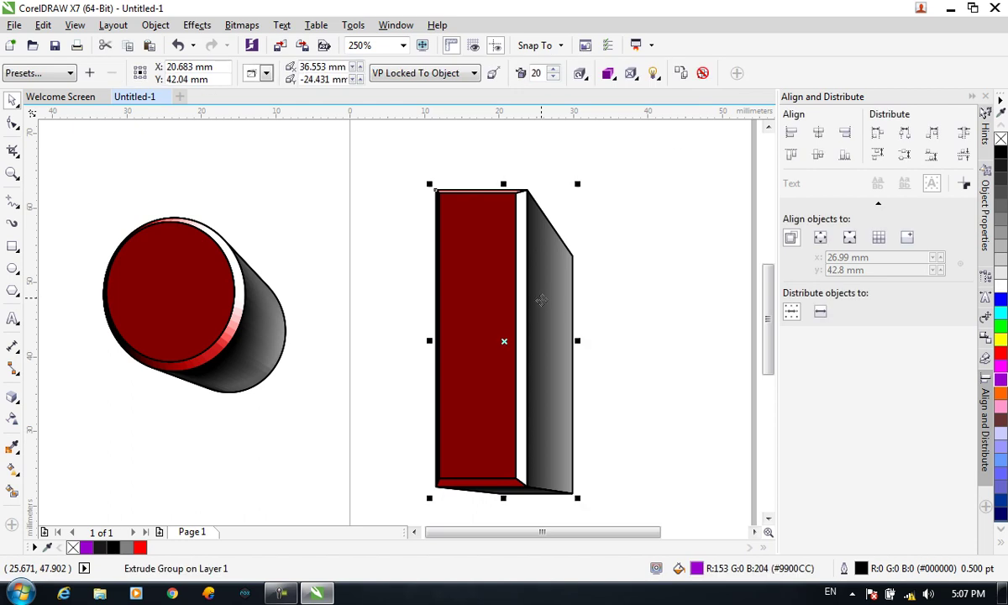
pyautogui.click(704, 79)
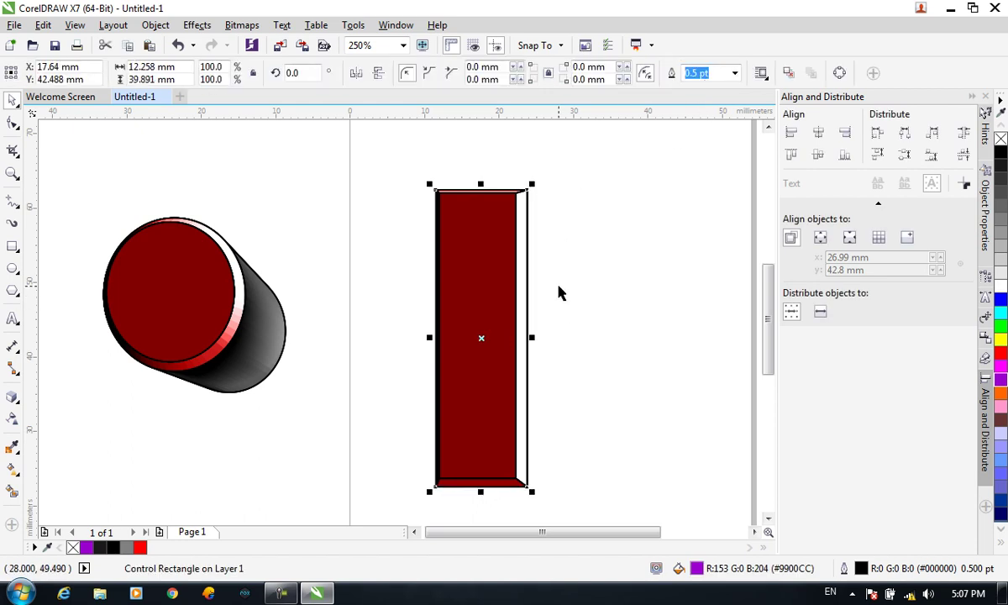
# - Turn off the rectangle's bevel and clear its remaining extrude effect
pyautogui.click(484, 262)
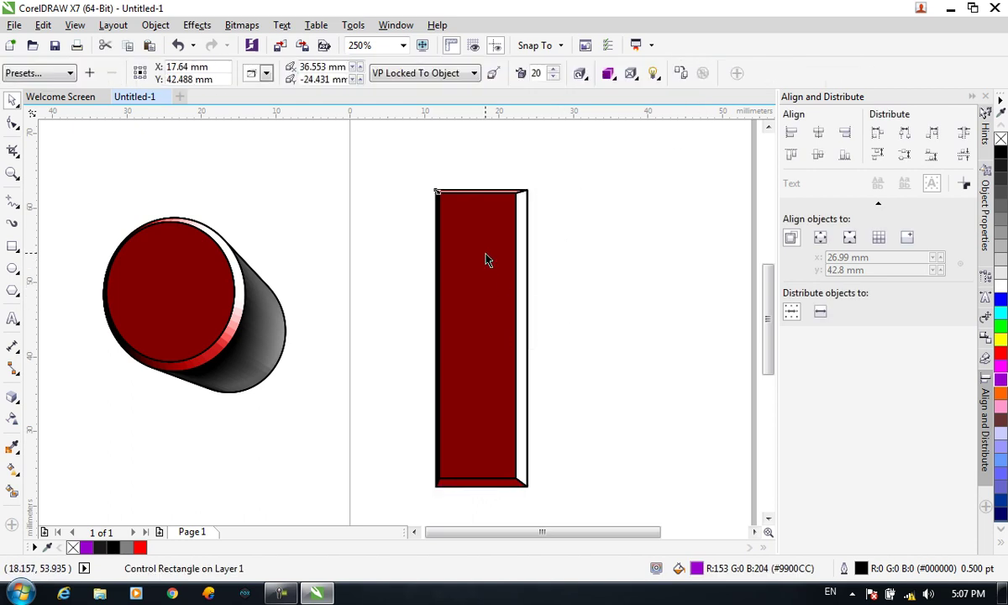
pyautogui.click(631, 74)
pyautogui.click(634, 110)
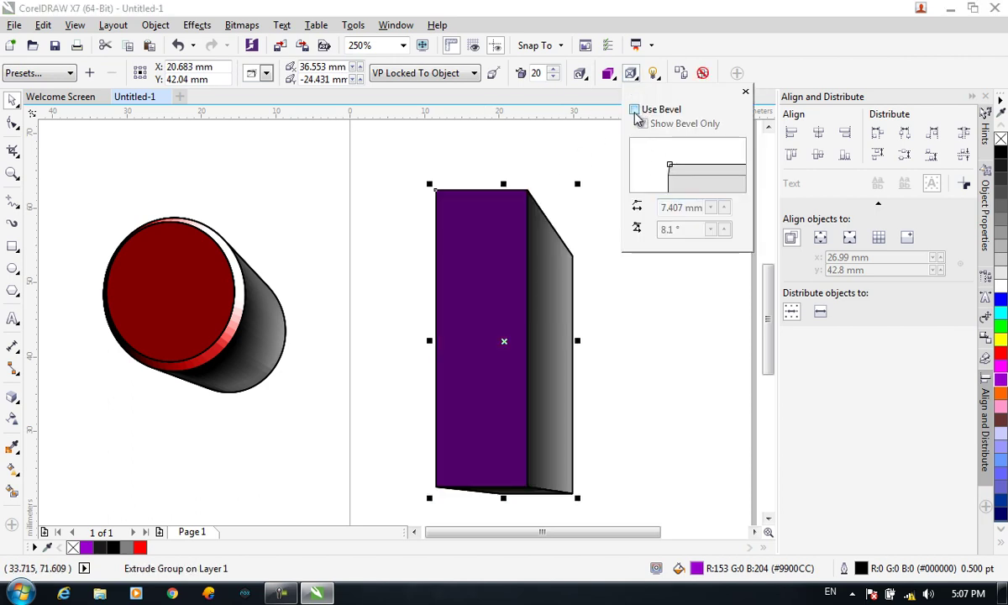
pyautogui.click(703, 73)
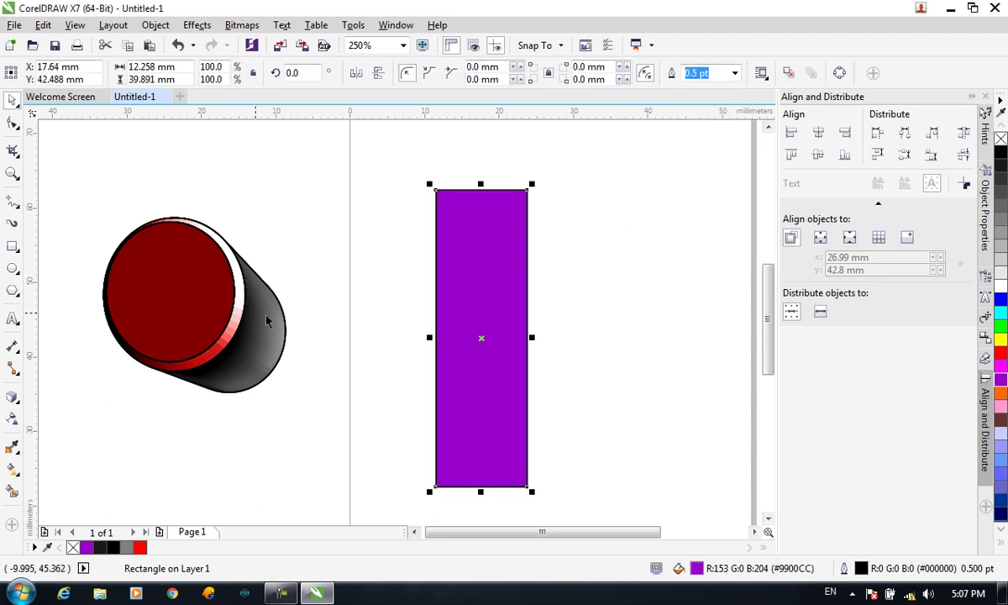
# - Select the extrusion of the ellipse
pyautogui.click(248, 295)
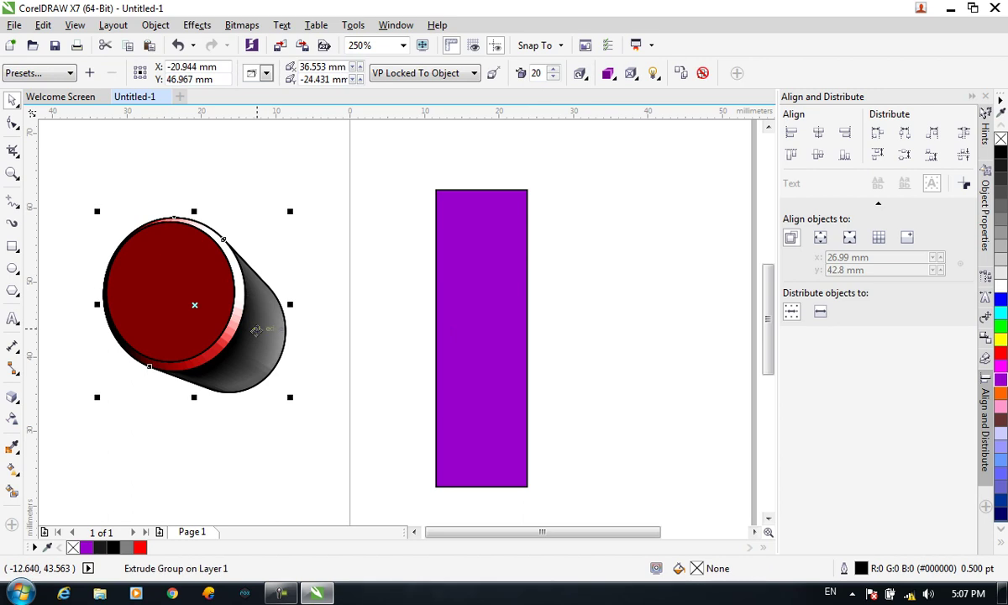